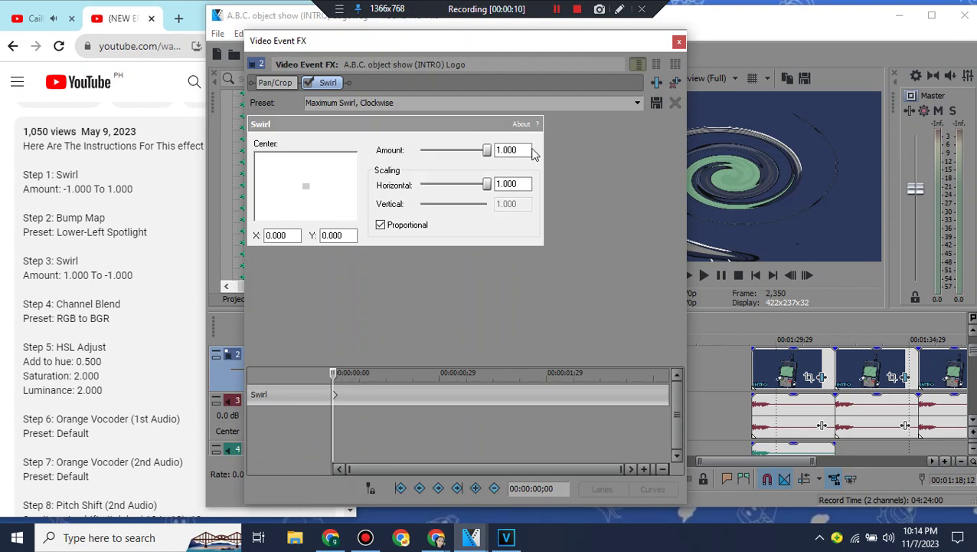
Step: Animate the clip's Swirl amount from -1.000 at the start to 1.000 at 00:00:03;04
drag(488, 153, 375, 160)
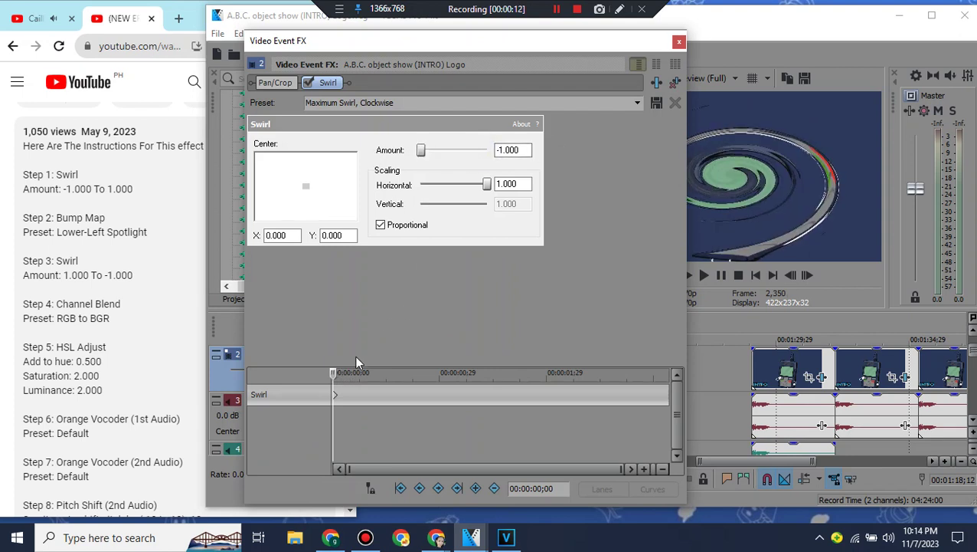
drag(334, 379, 619, 419)
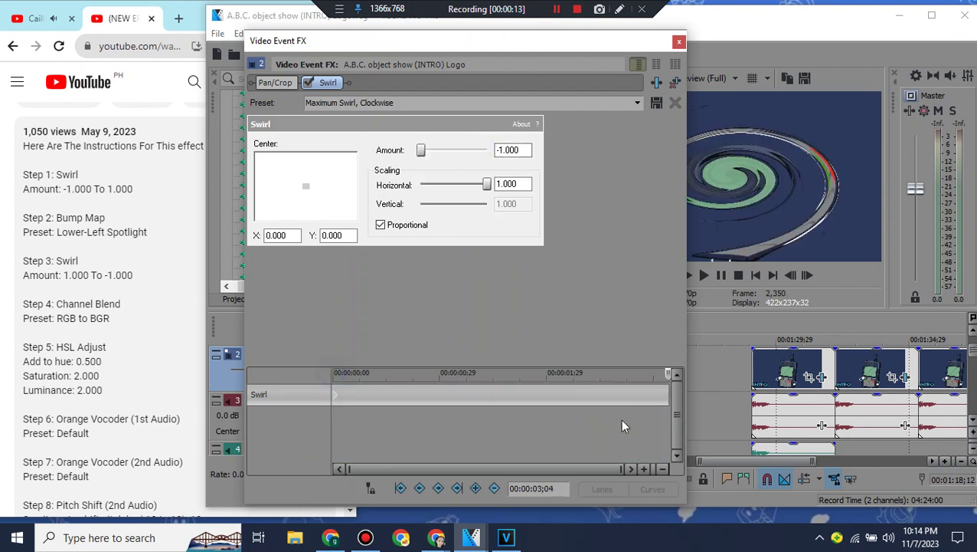
double_click(666, 396)
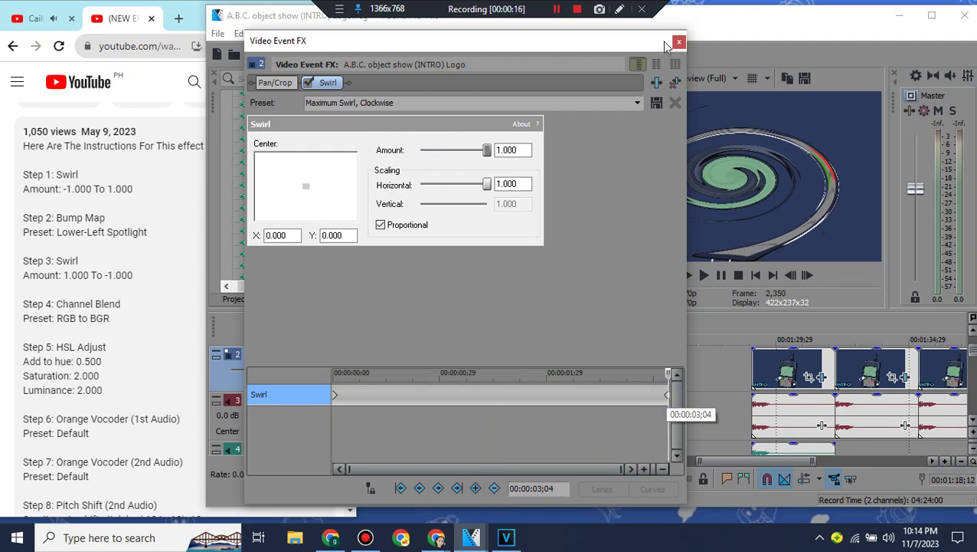
click(678, 42)
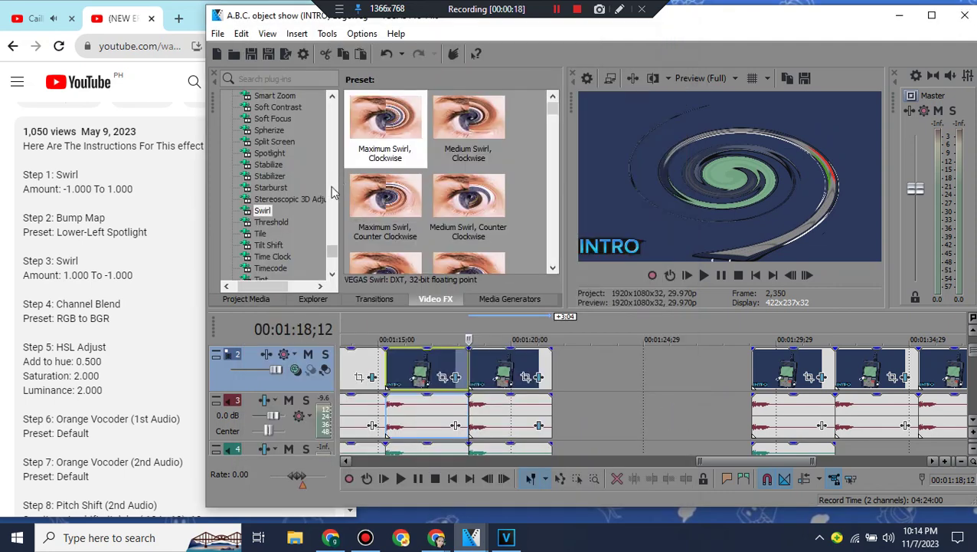
Step: Apply the Bump Map effect with the Lower-Left Spotlight preset to the clip at 00:01:18;12
drag(333, 255, 338, 138)
scroll(337, 138, down, 3)
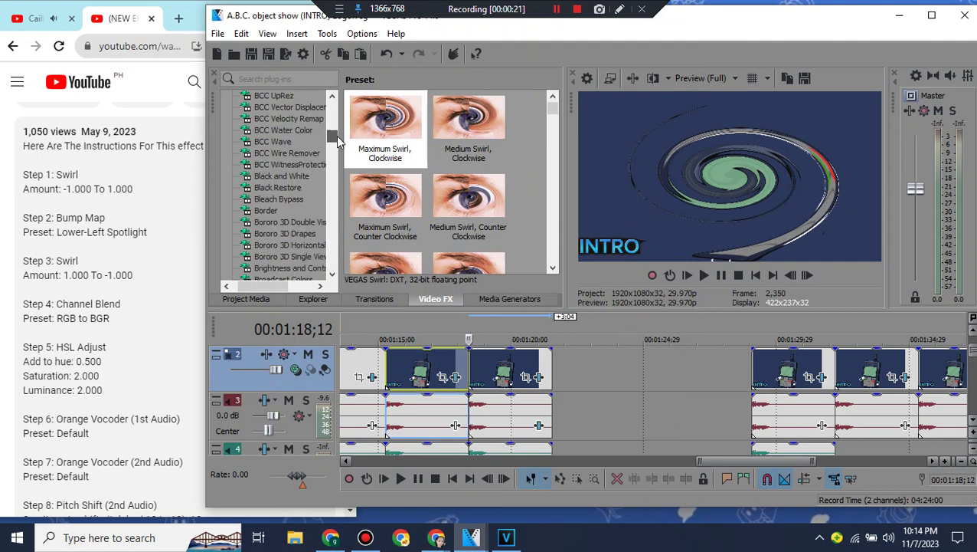
click(333, 274)
click(333, 273)
click(333, 273)
click(280, 258)
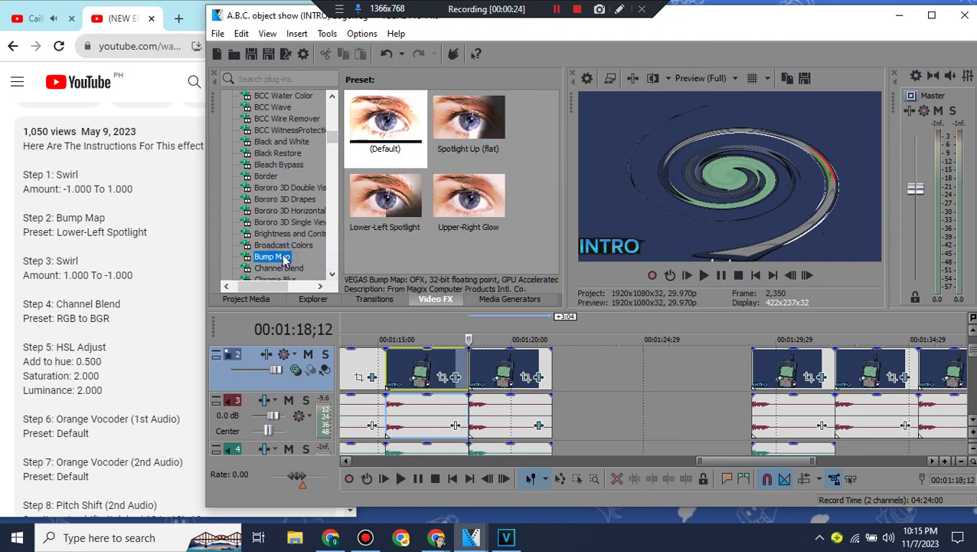
drag(387, 196, 414, 203)
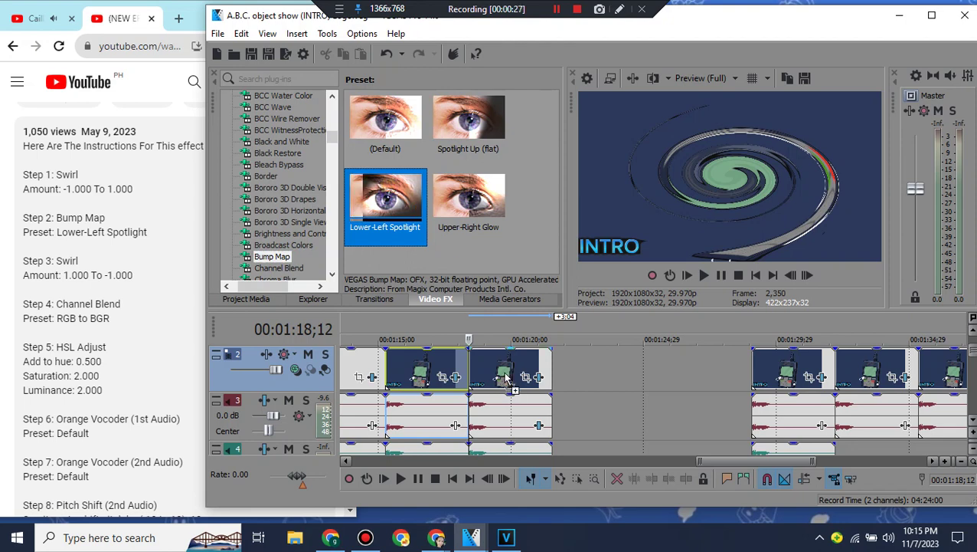
drag(506, 377, 500, 369)
click(679, 39)
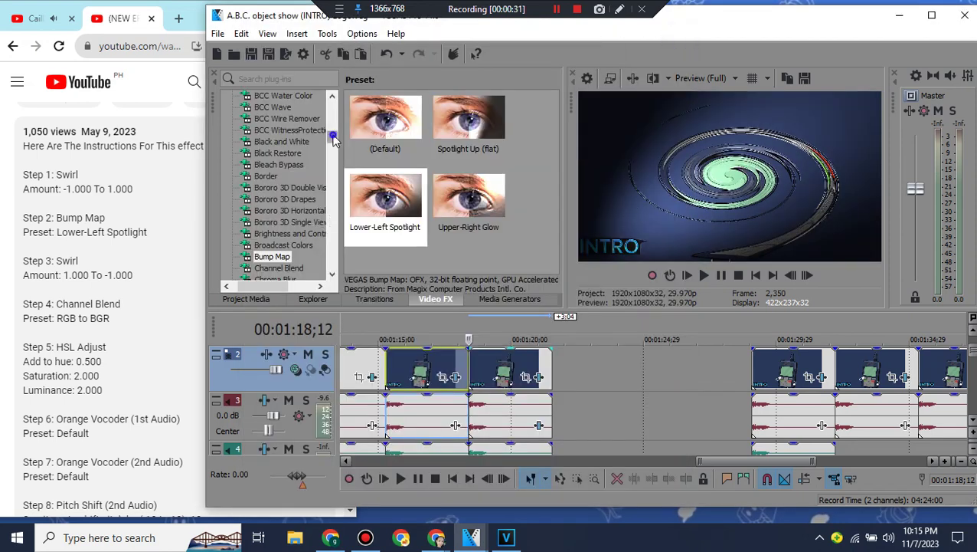
Step: Add a second Swirl with the Maximum Swirl, Clockwise preset to the same clip and keyframe it at 00:00:03;04
drag(333, 137, 335, 253)
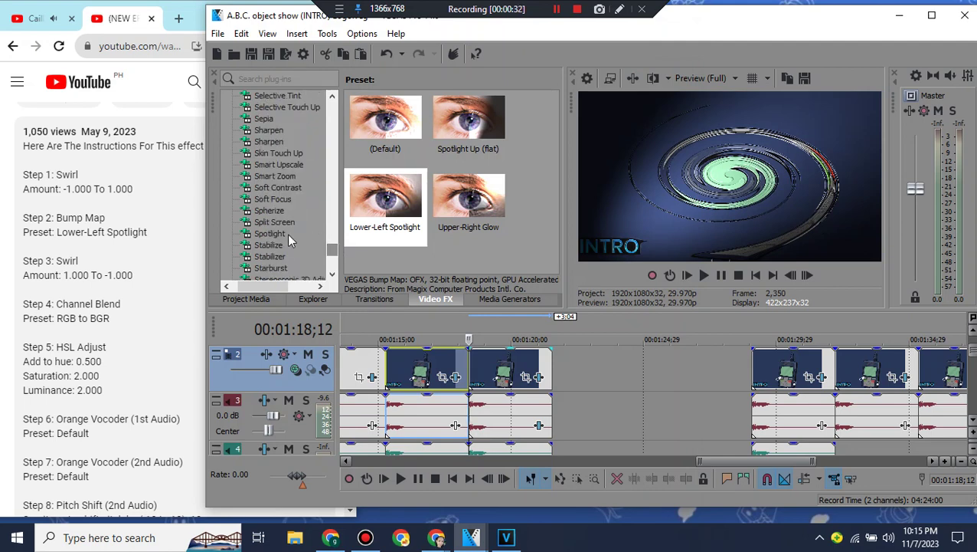
click(333, 273)
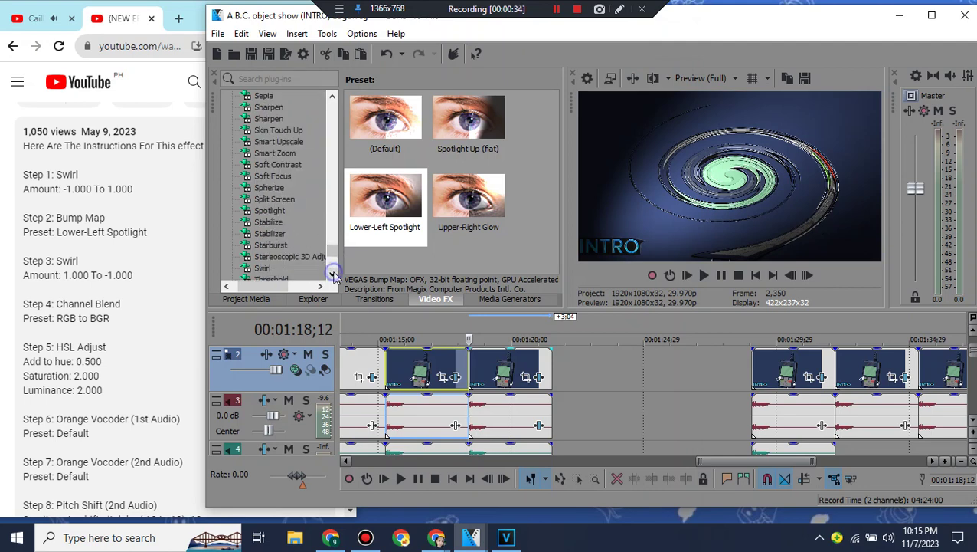
click(263, 257)
drag(386, 129, 484, 359)
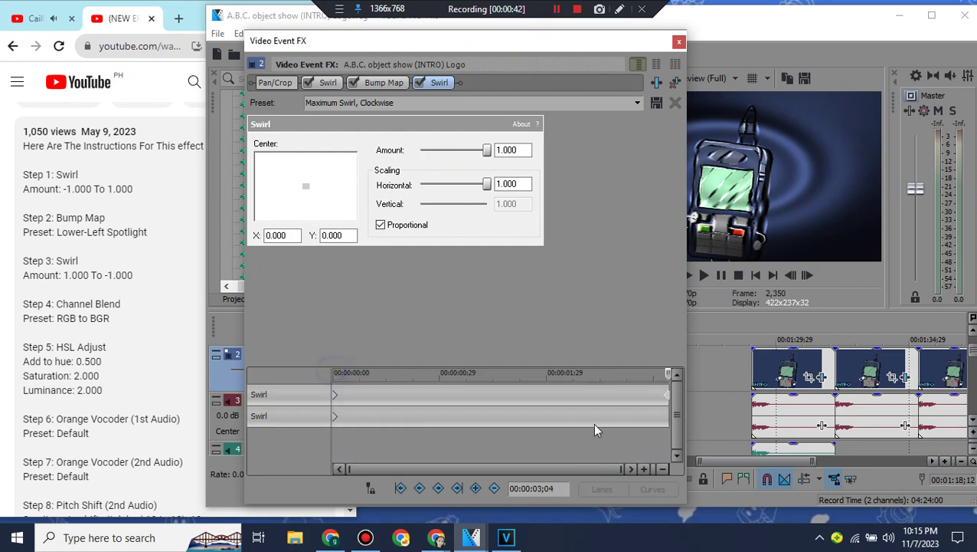
click(667, 417)
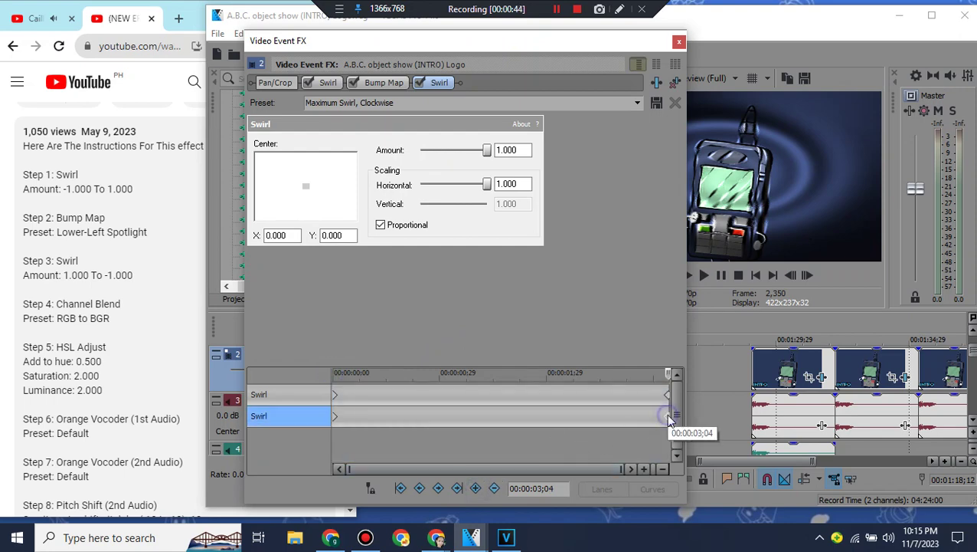
click(680, 42)
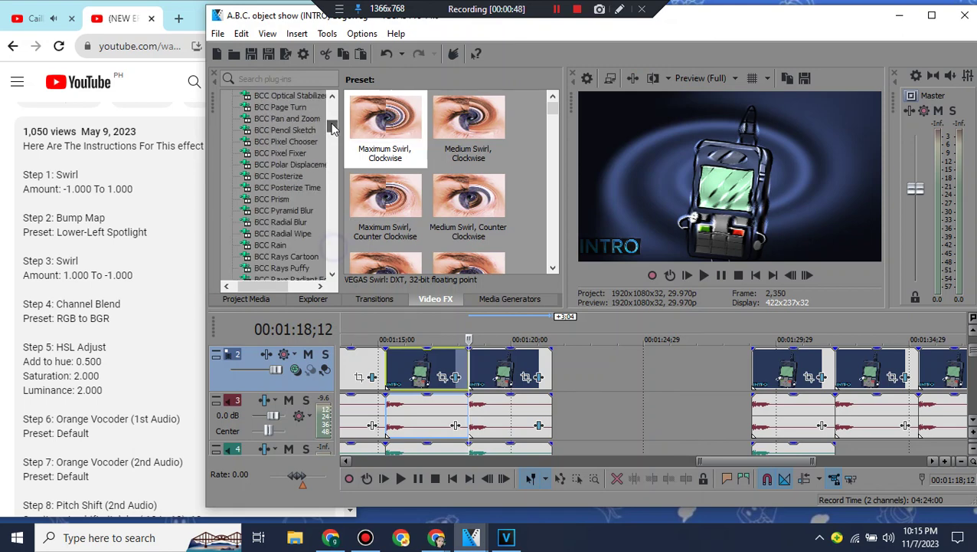
Step: Apply the Channel Blend effect with the RGB to BGR preset to the clip at 00:01:18;12
drag(330, 128, 331, 139)
click(279, 141)
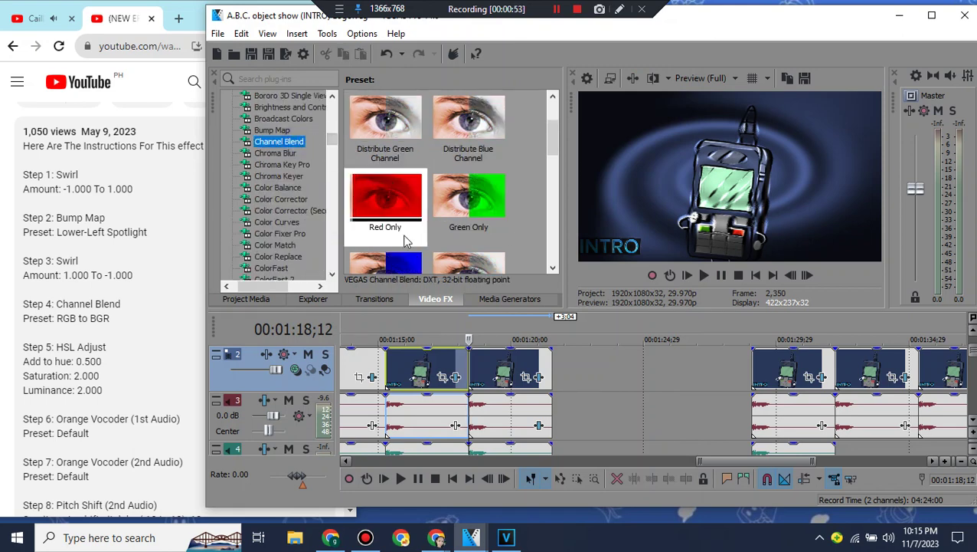
drag(552, 128, 551, 167)
drag(380, 172, 475, 340)
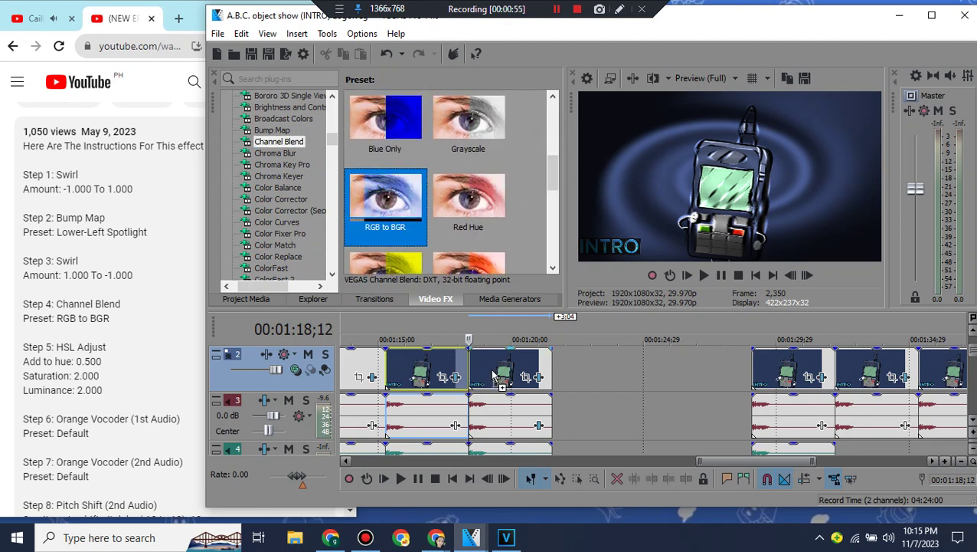
drag(494, 375, 495, 376)
click(680, 39)
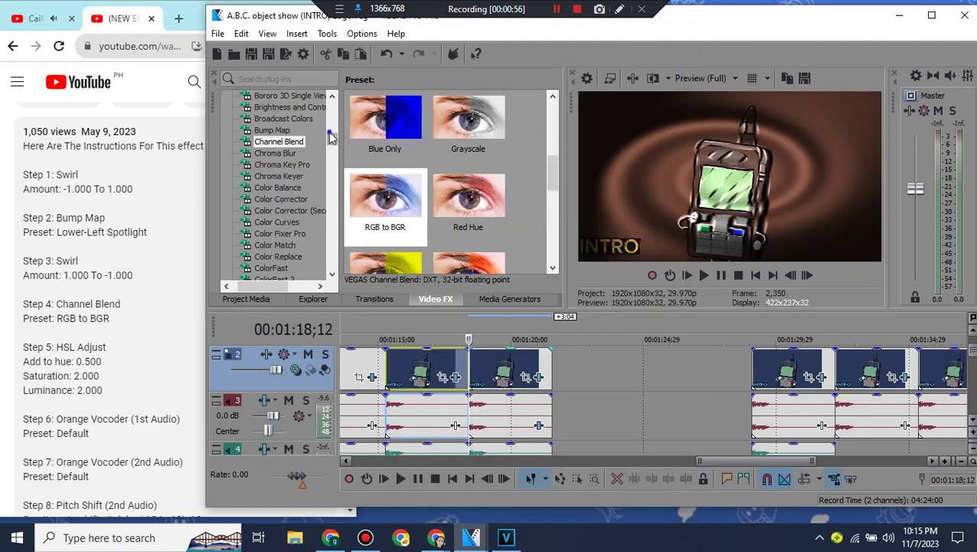
Step: Apply HSL Adjust to the same clip with add to hue 0.500, saturation 2.000 and luminance 2.000
drag(329, 135, 332, 153)
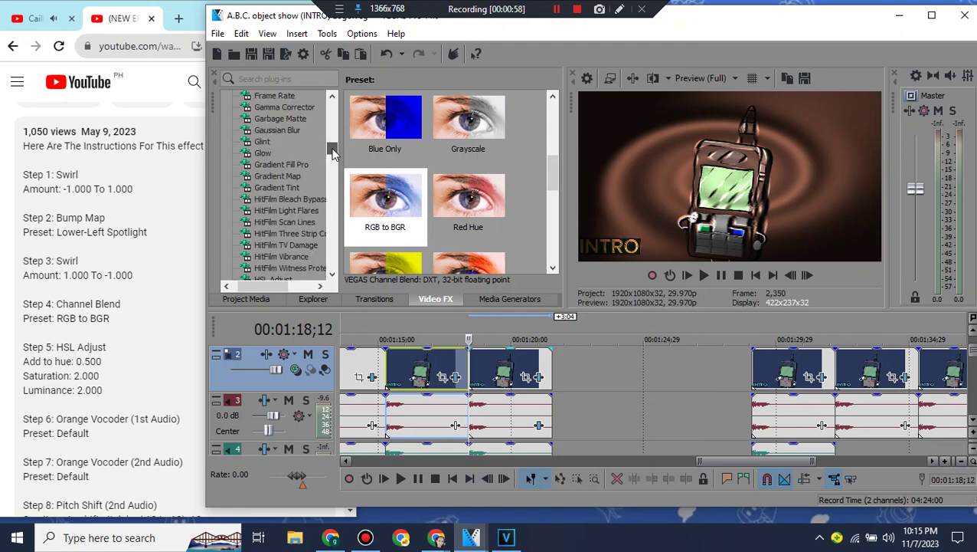
click(285, 176)
click(332, 199)
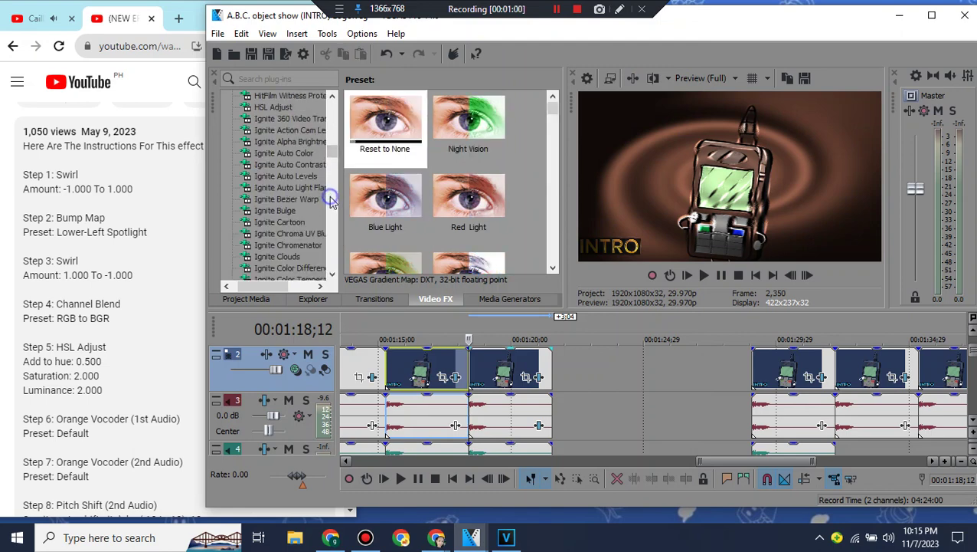
click(273, 108)
drag(360, 116, 400, 168)
drag(496, 379, 498, 379)
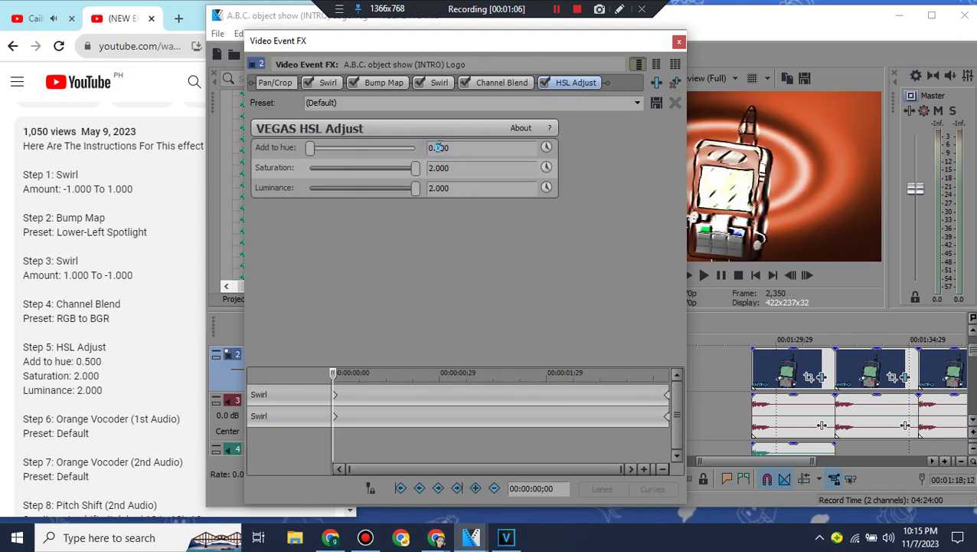
click(679, 43)
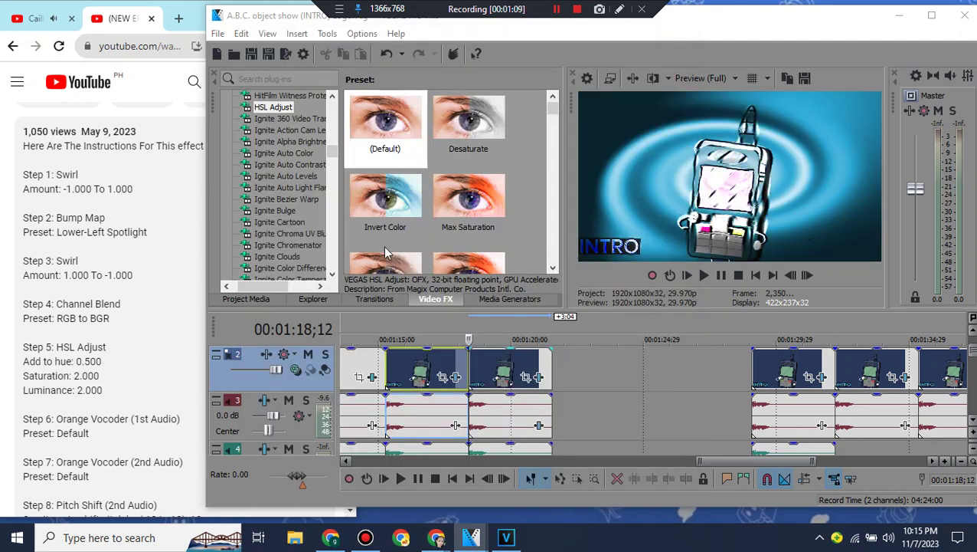
Step: Play back the processed clip from 00:01:18;12 and check its audio event on track 4
click(75, 28)
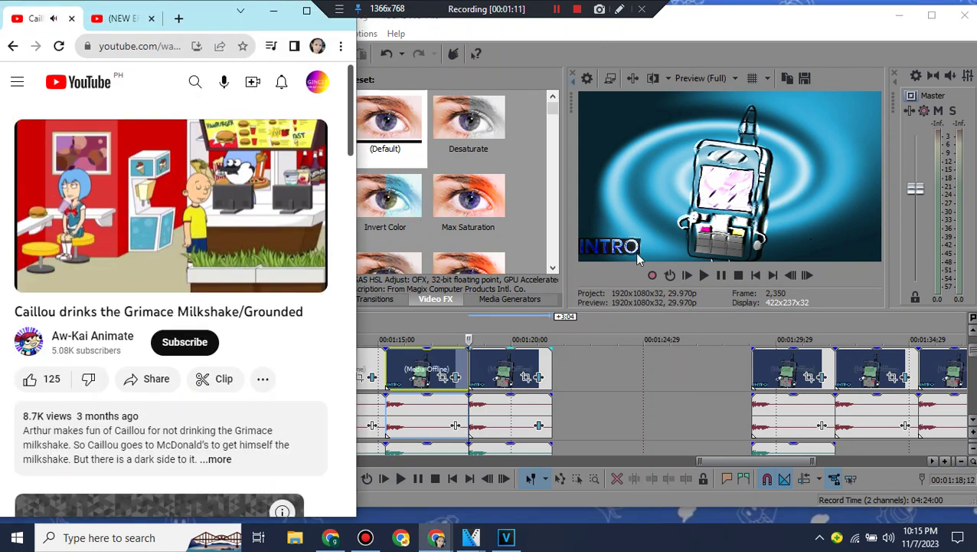
click(702, 275)
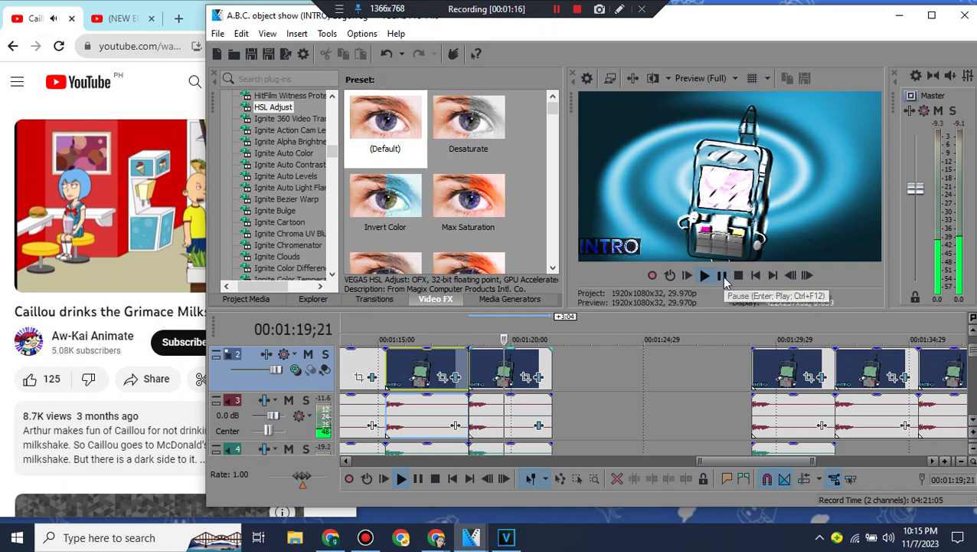
click(724, 279)
click(515, 365)
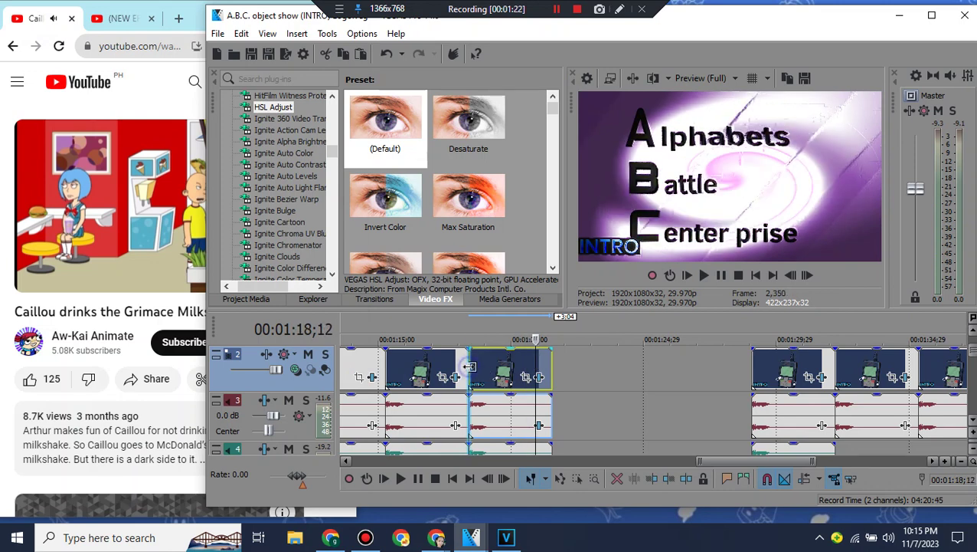
click(703, 276)
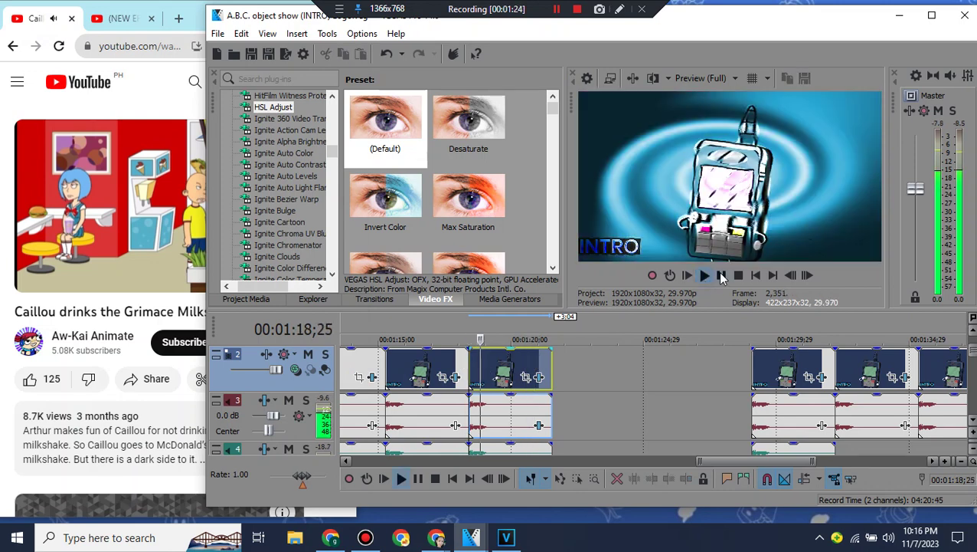
click(721, 276)
click(972, 422)
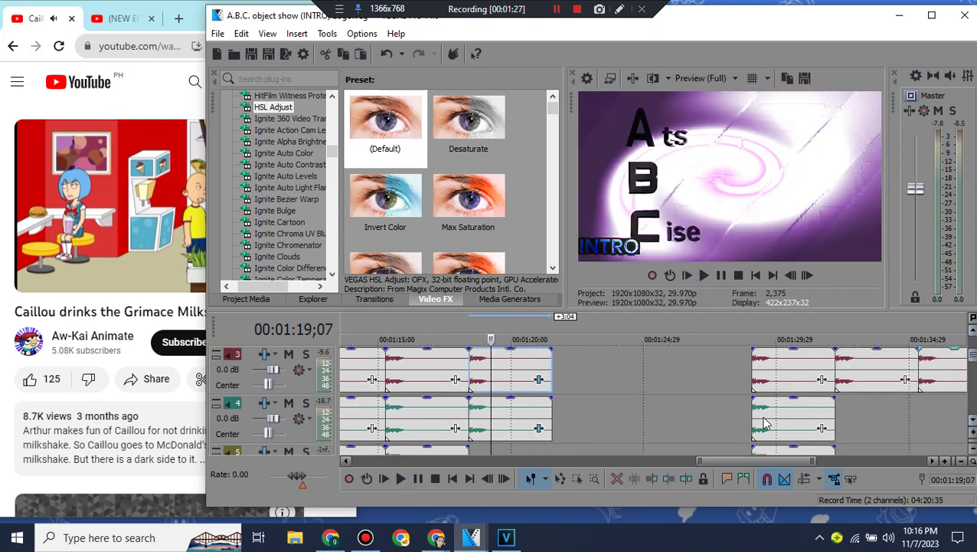
click(476, 416)
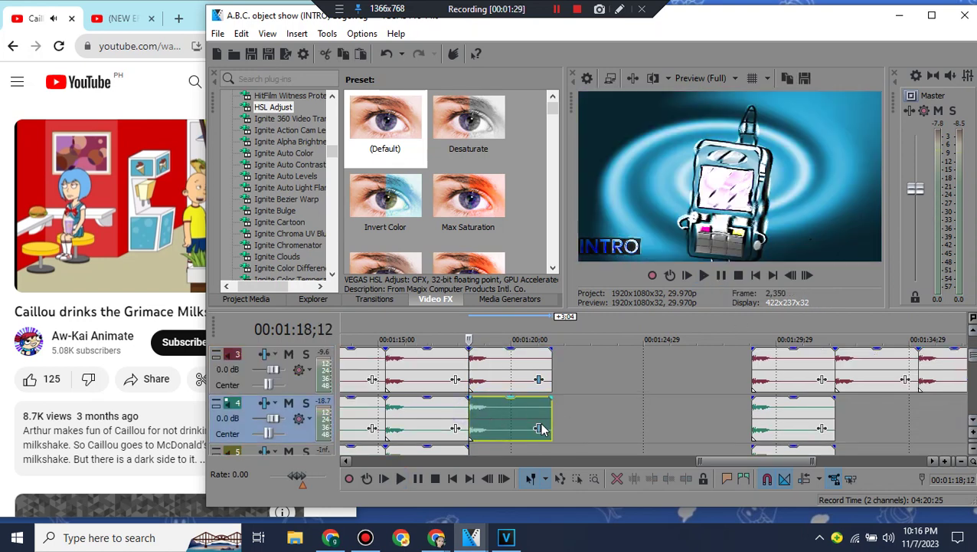
click(3, 234)
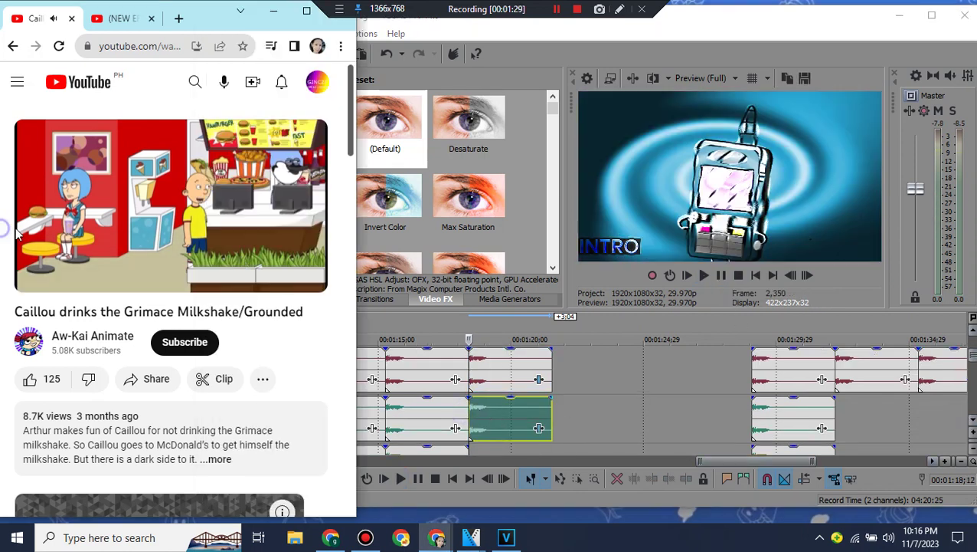
Step: Place another copy of A.B.C. object show (INTRO) Logo.mp4 on the timeline at 00:01:21;16, directly after the processed clip
click(551, 360)
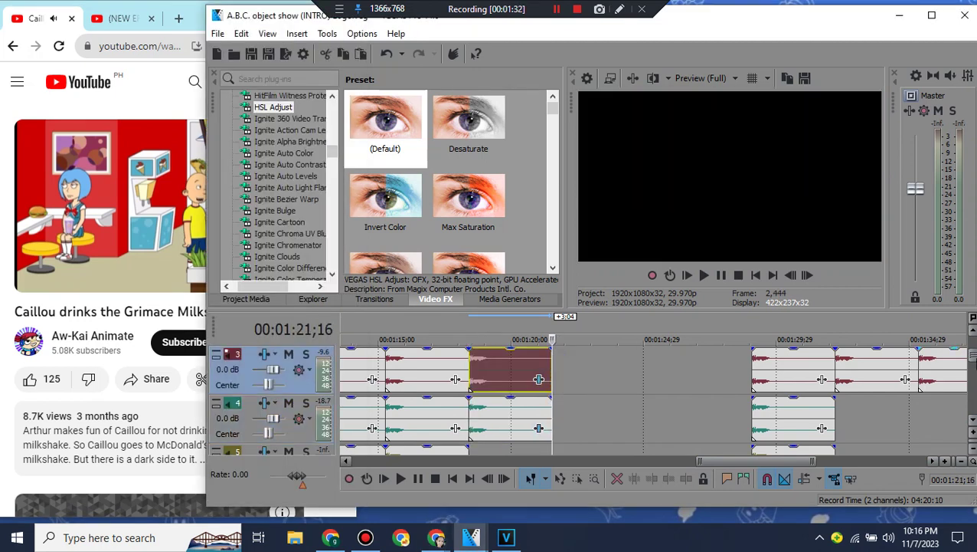
click(972, 330)
click(247, 299)
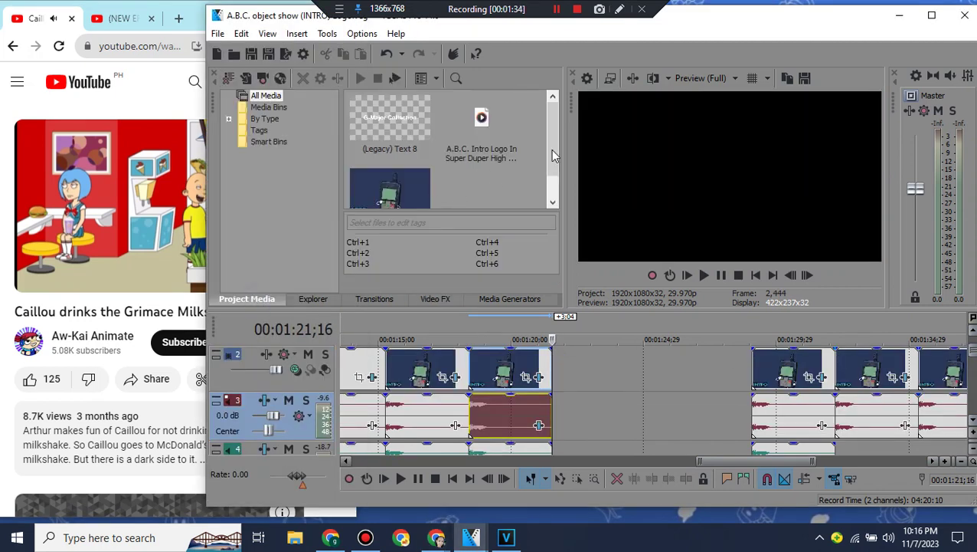
scroll(556, 156, down, 1)
drag(418, 184, 567, 377)
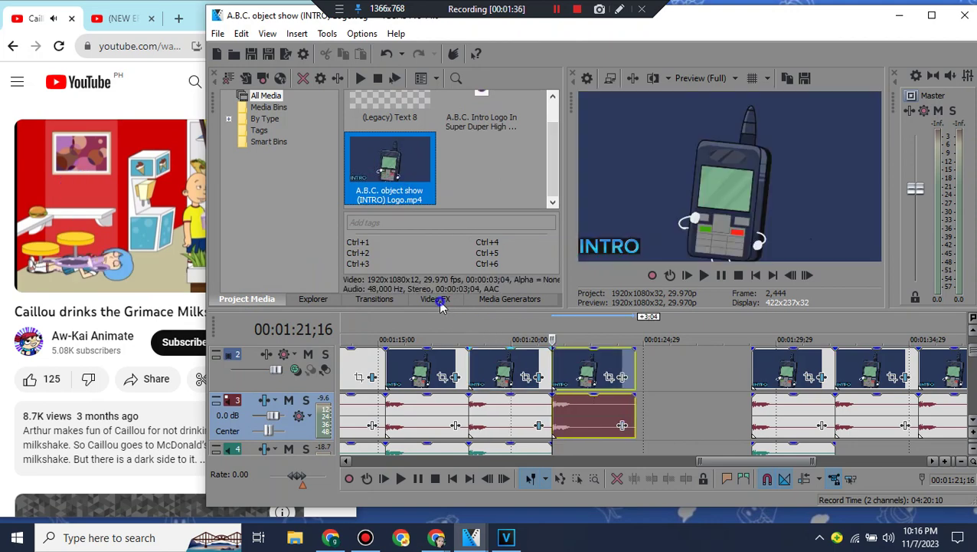
Step: Apply HSL Adjust with the Invert Color preset to the new clip at 00:01:21;16
click(436, 299)
drag(383, 184, 584, 375)
click(679, 44)
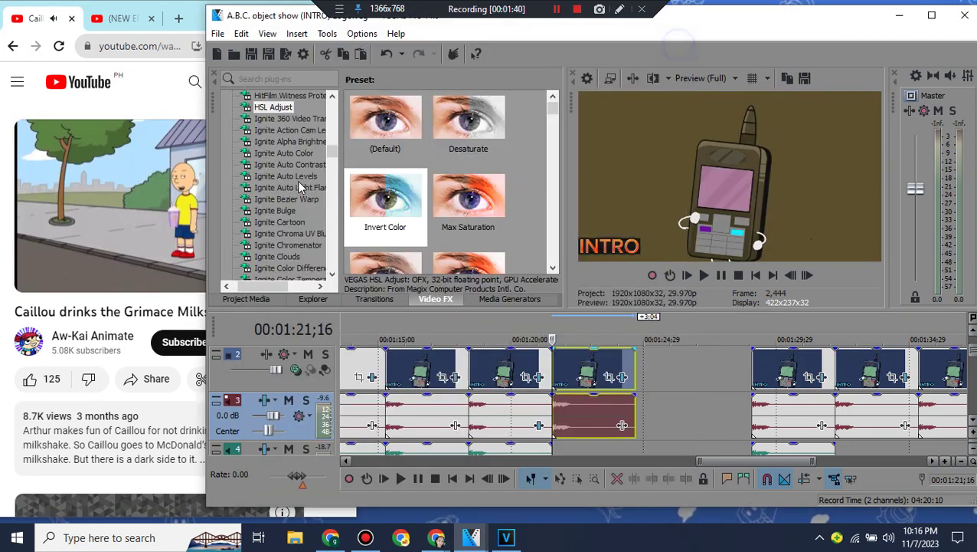
Step: Add the Invert effect with its default preset to the clip at 00:01:21;16
mouse_move(331, 157)
mouse_down()
mouse_move(333, 249)
mouse_move(332, 174)
mouse_up()
drag(389, 135, 573, 371)
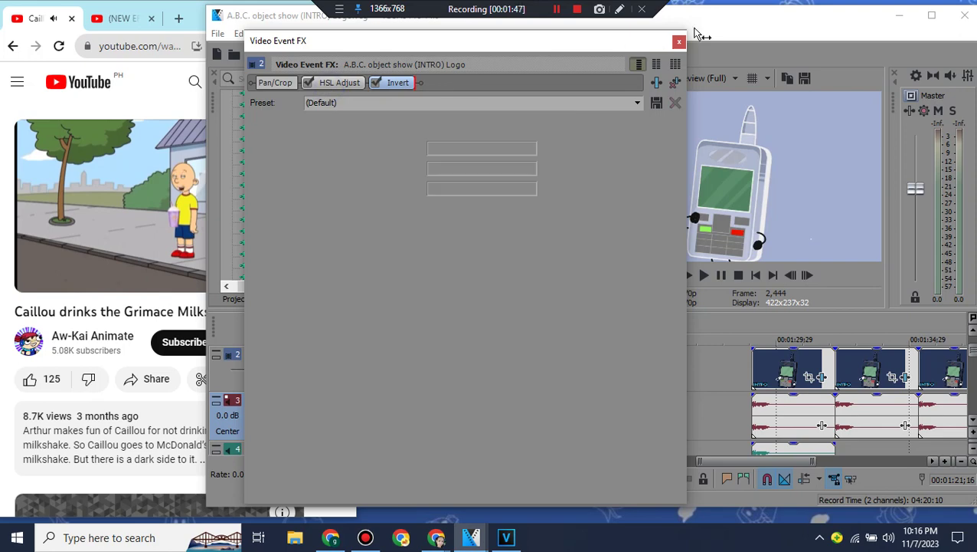
click(680, 42)
Step: Add Channel Blend with the RGB to BGR preset to the clip at 00:01:21;16
drag(333, 172, 332, 143)
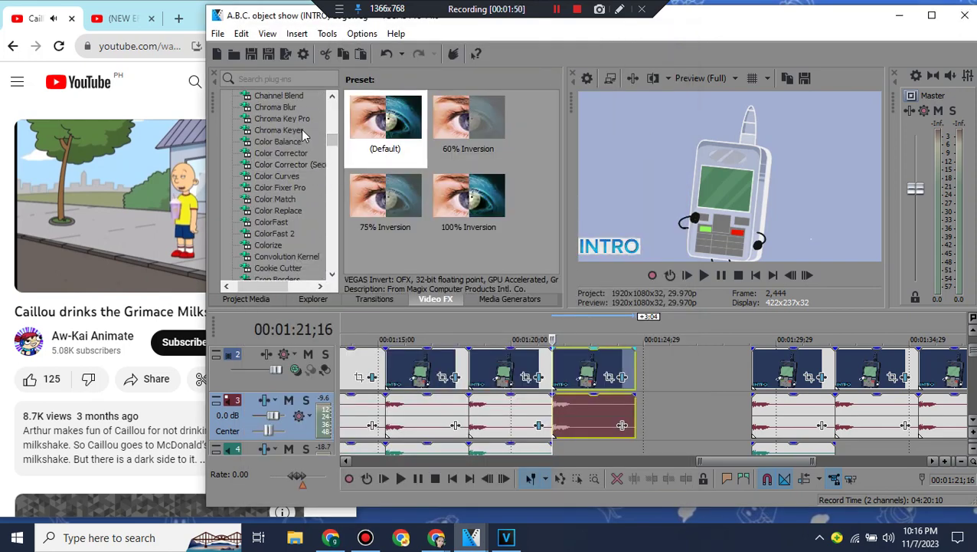
click(278, 96)
drag(551, 129, 551, 163)
drag(385, 260, 423, 264)
drag(568, 372, 571, 374)
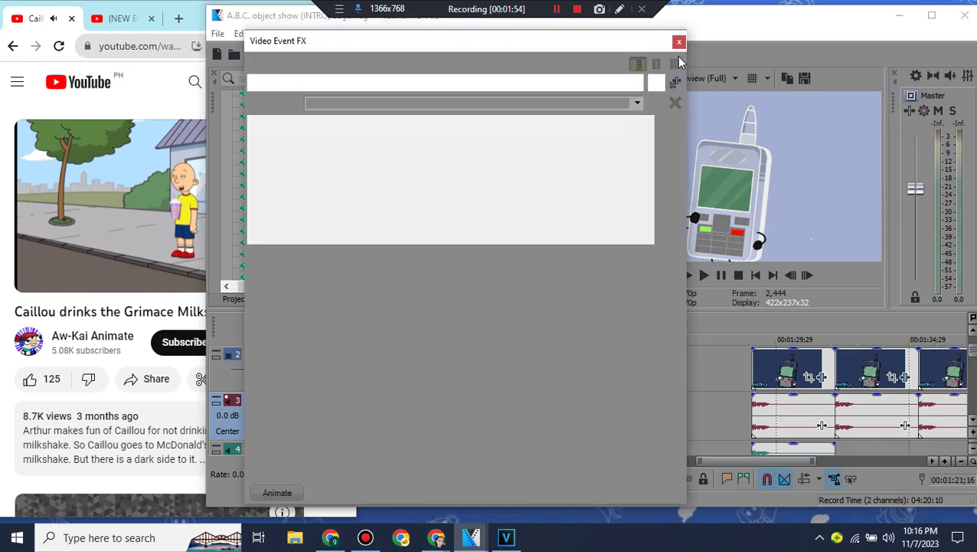
click(679, 39)
click(333, 140)
drag(332, 140, 333, 151)
click(2, 189)
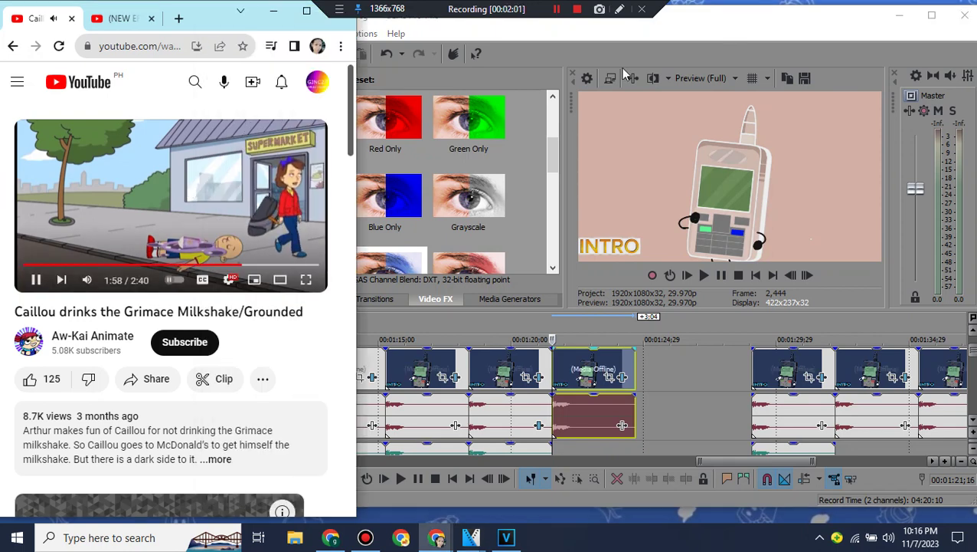
Step: Add the Spherize effect with its default preset to the clip at 00:01:21;16
click(740, 21)
drag(332, 150, 351, 251)
drag(278, 258, 391, 130)
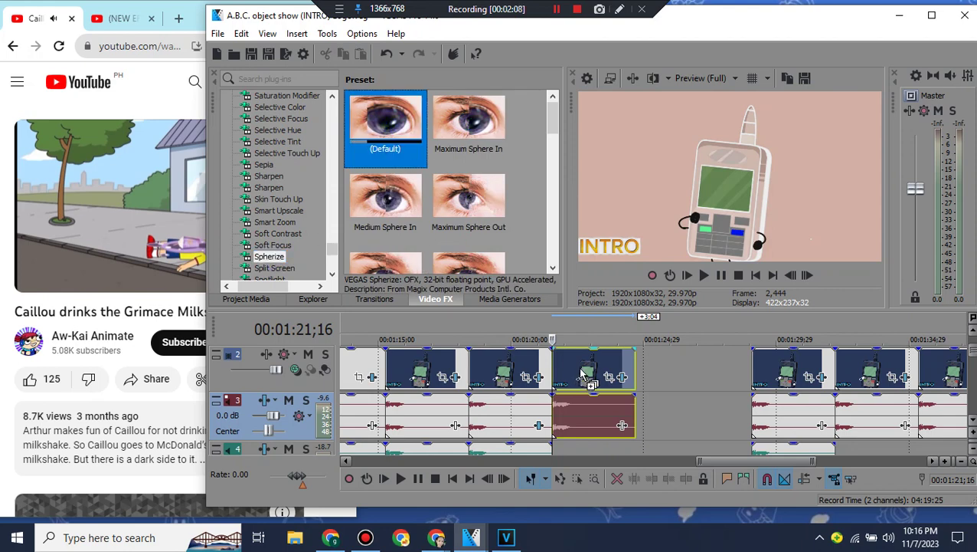
drag(583, 374, 584, 374)
click(678, 39)
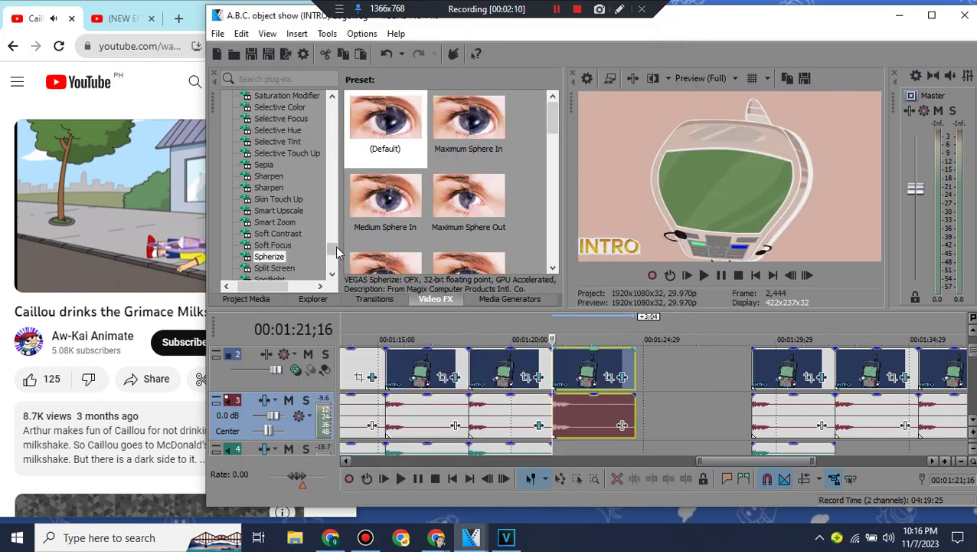
Step: Try adding a Gradient Map with the Reset to None preset after Spherize, with its last colour point set to opaque cyan
drag(335, 245, 333, 146)
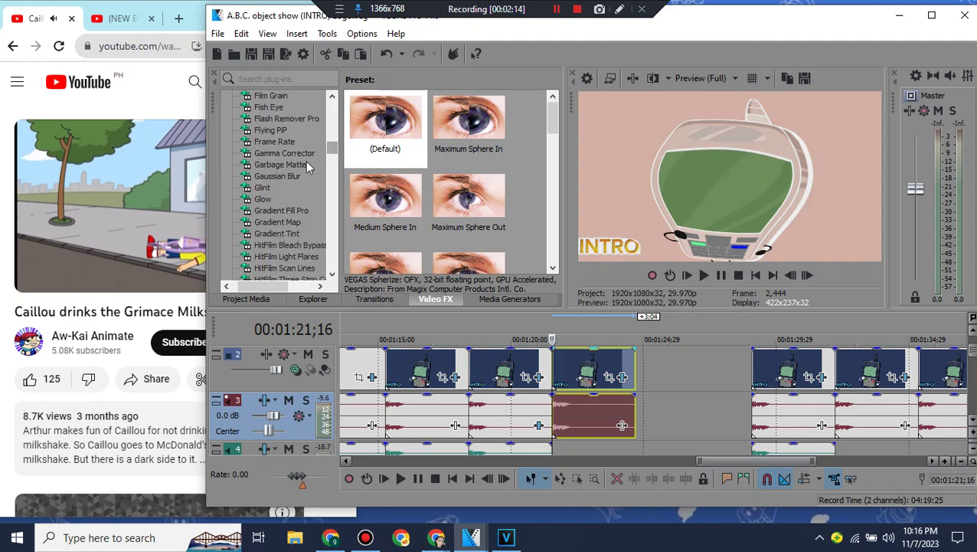
click(291, 221)
drag(583, 381, 582, 381)
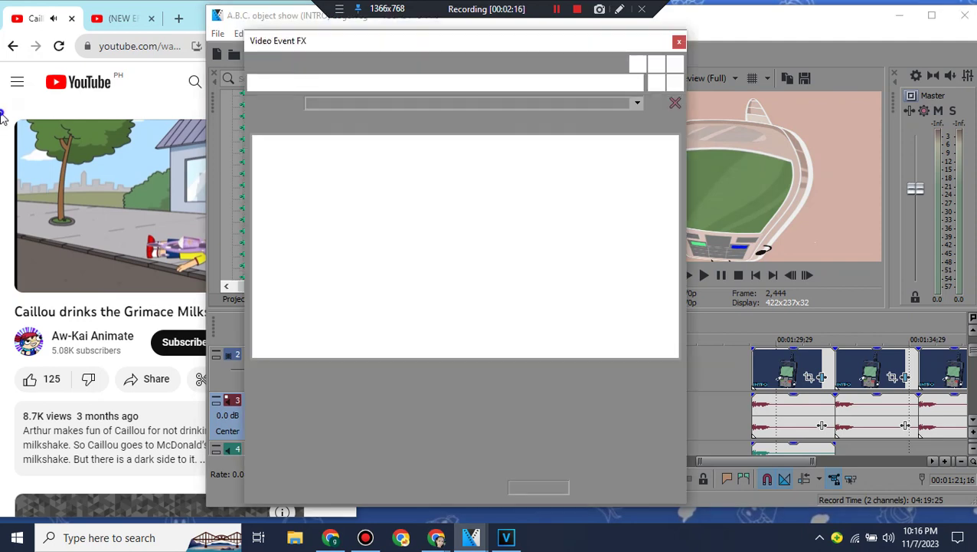
click(151, 118)
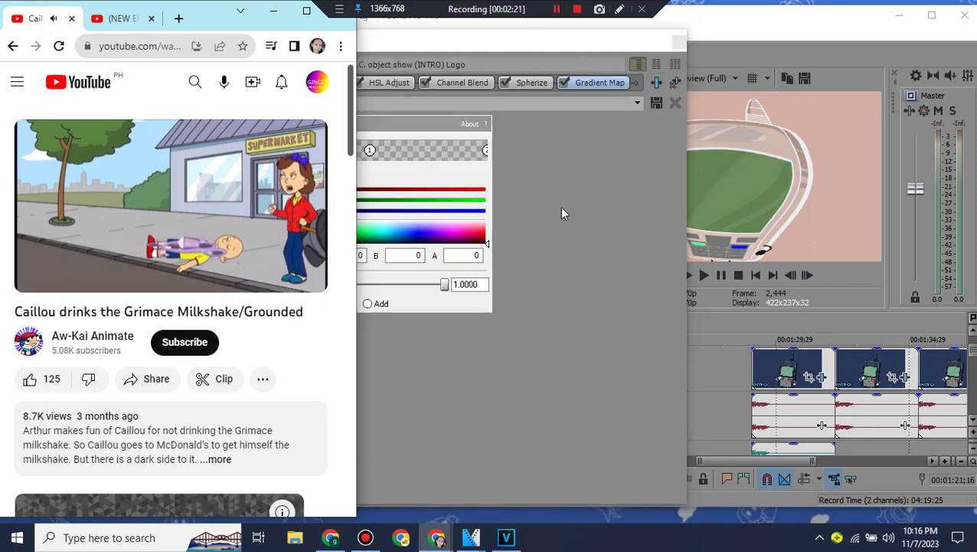
click(486, 149)
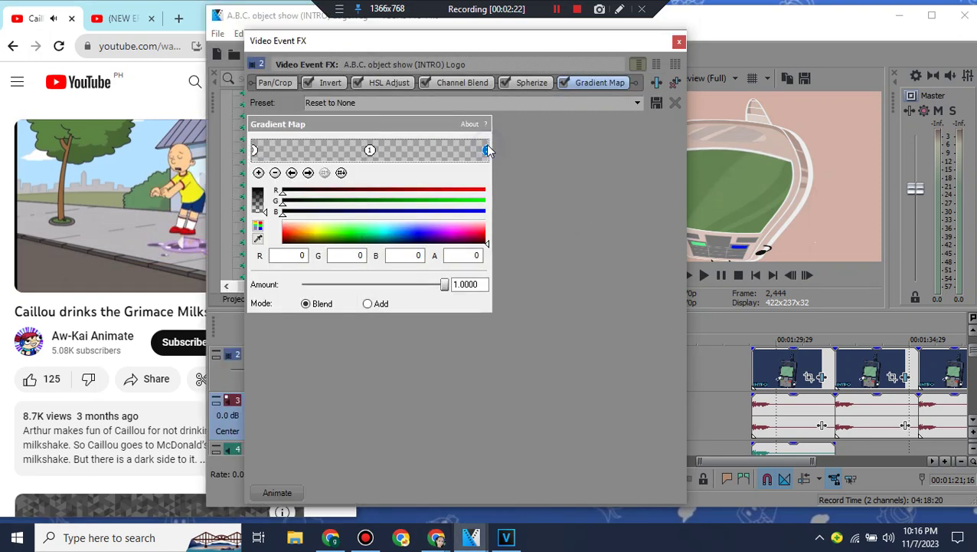
drag(259, 206, 259, 170)
drag(283, 216, 578, 202)
Step: Open the (NEW EFFECT) Klasky Csupo In G Major O video and expand its description to read the effect instructions
click(2, 172)
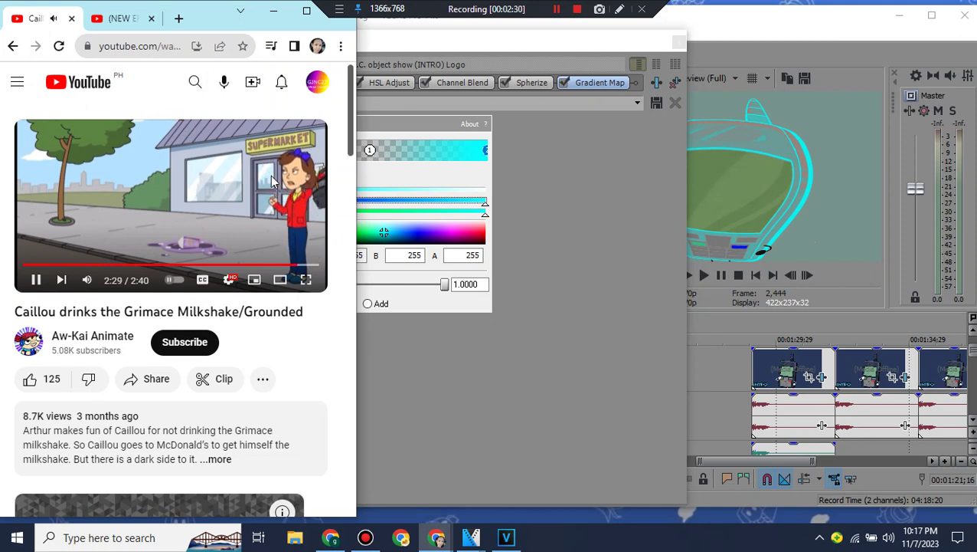
click(220, 460)
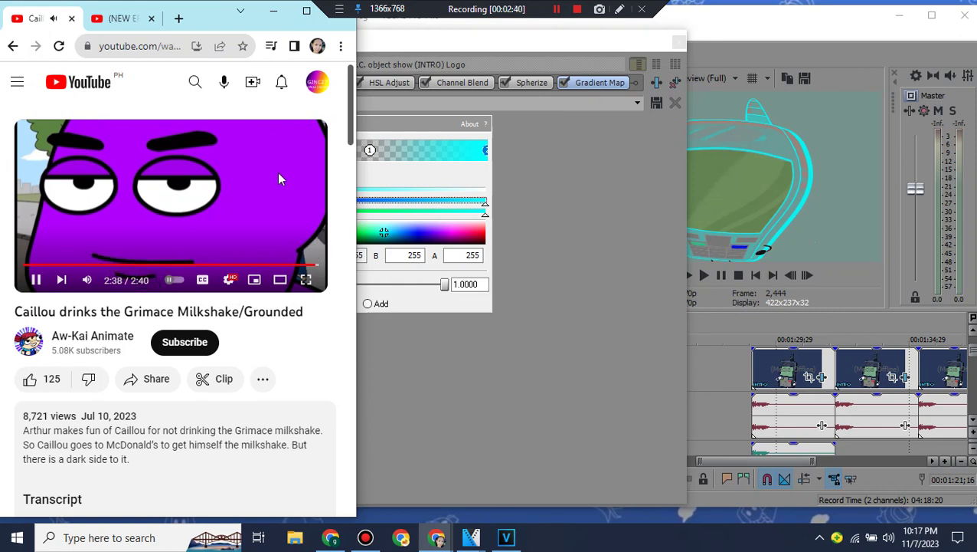
click(122, 19)
scroll(203, 253, down, 2)
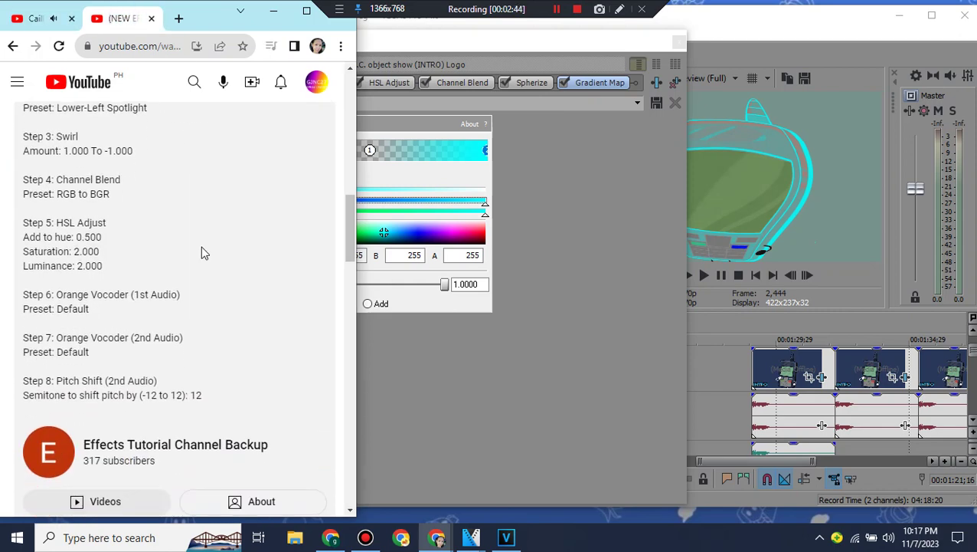
scroll(203, 253, up, 2)
scroll(201, 249, up, 4)
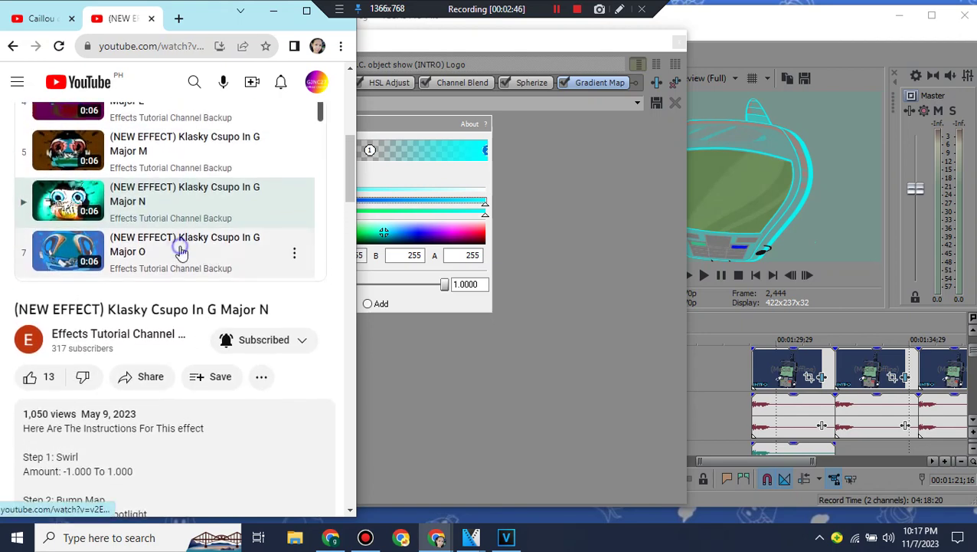
click(180, 246)
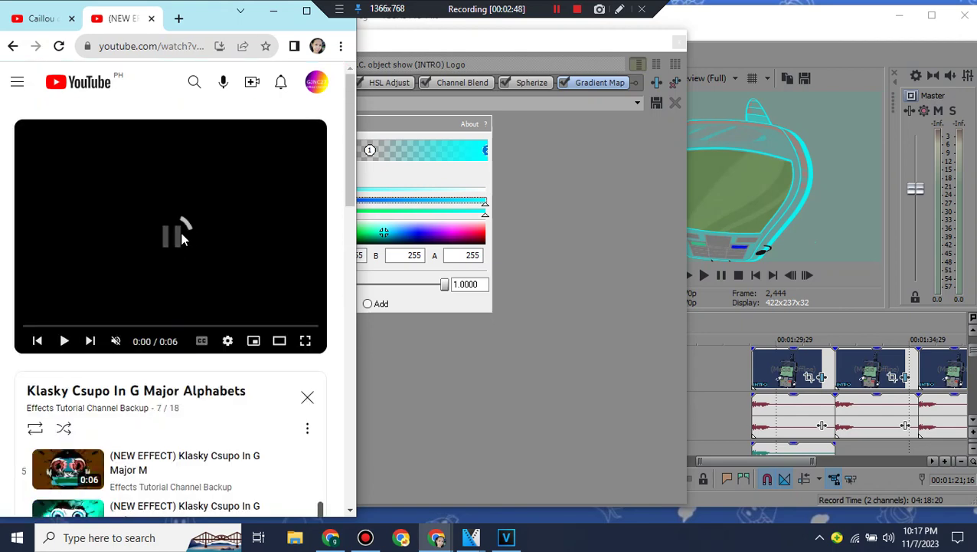
scroll(181, 240, down, 6)
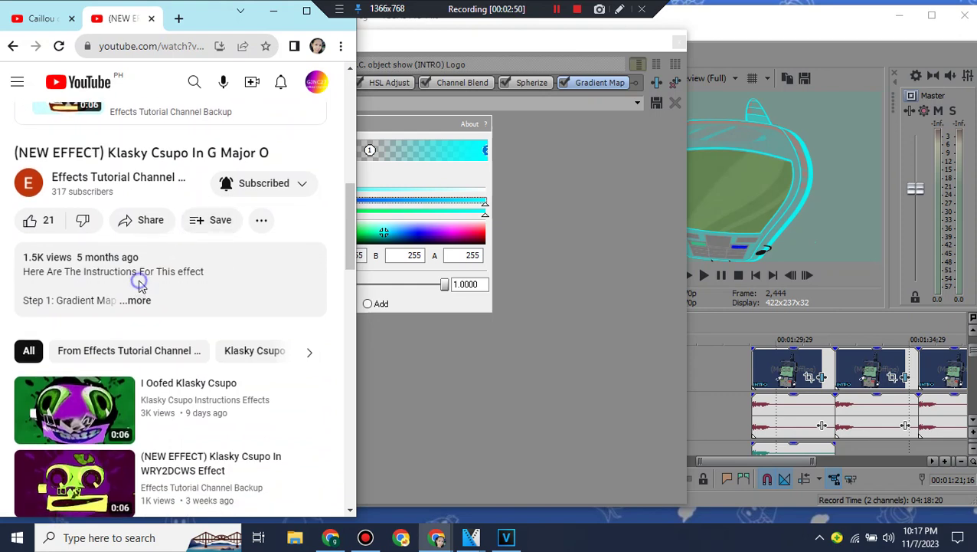
click(138, 281)
scroll(139, 285, down, 1)
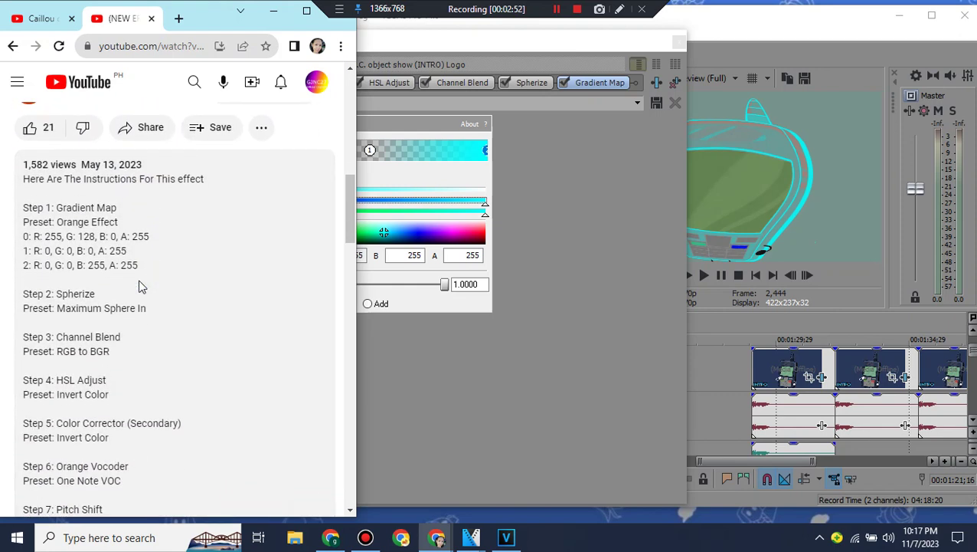
Step: Replace the Gradient Map with a Reset to None one first in the chain, its first colour point at R 255, G 155, B 0, A 255
click(600, 85)
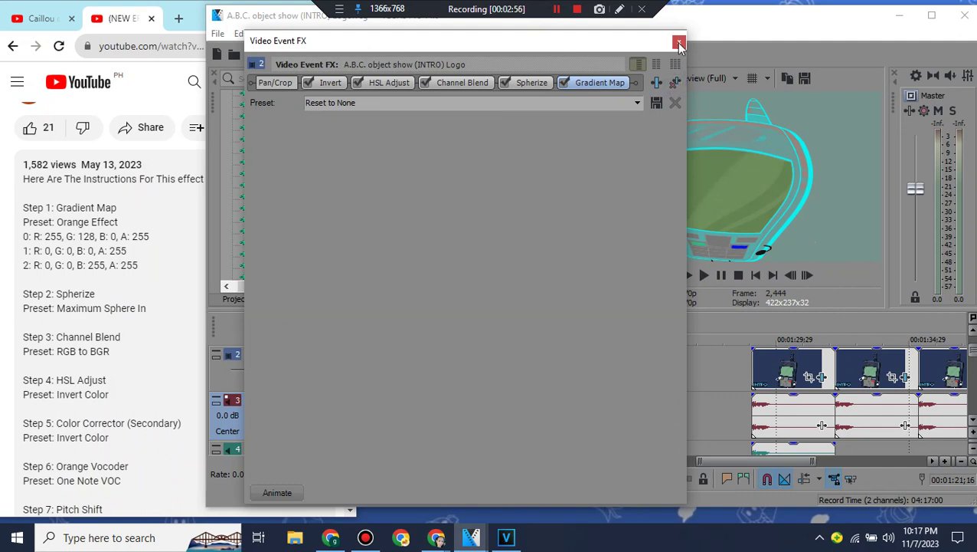
click(679, 41)
drag(385, 121, 585, 366)
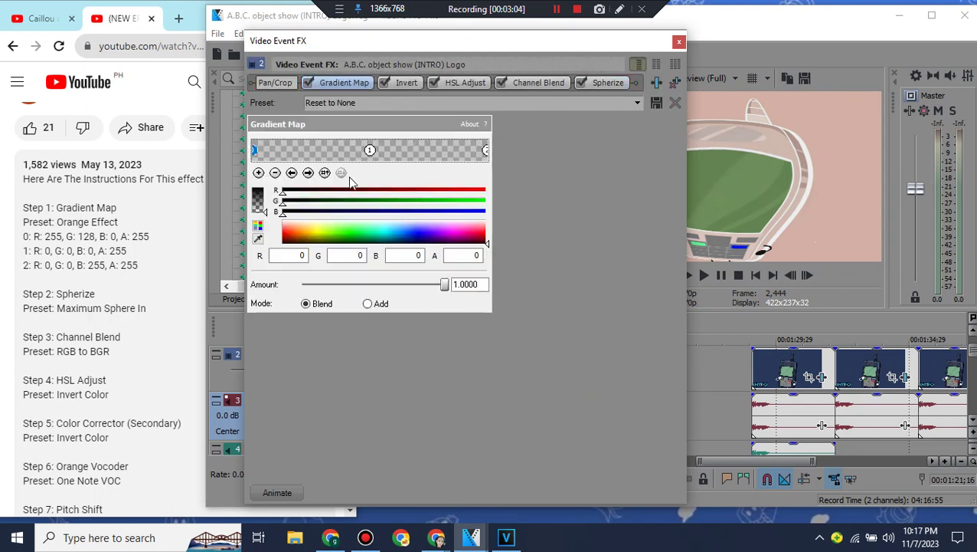
drag(284, 193, 490, 191)
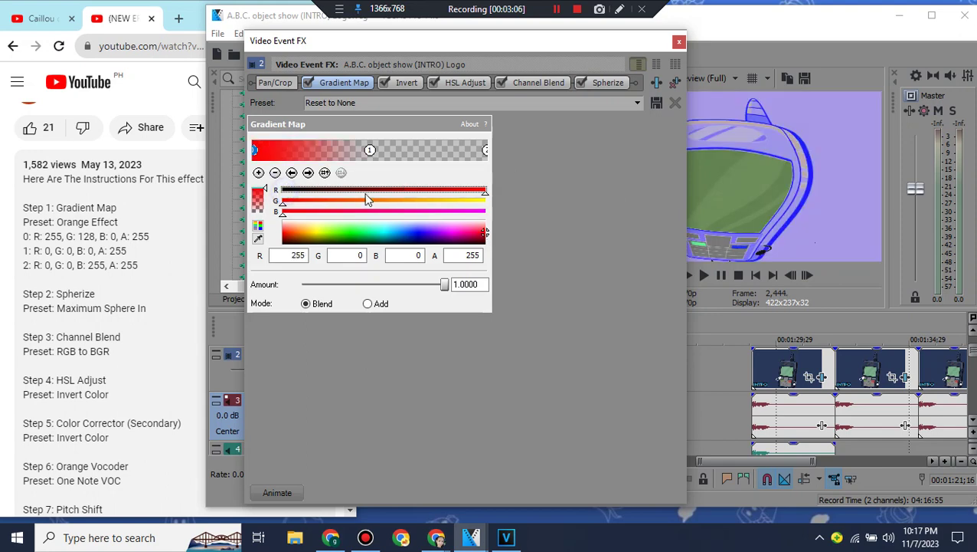
drag(281, 202, 400, 199)
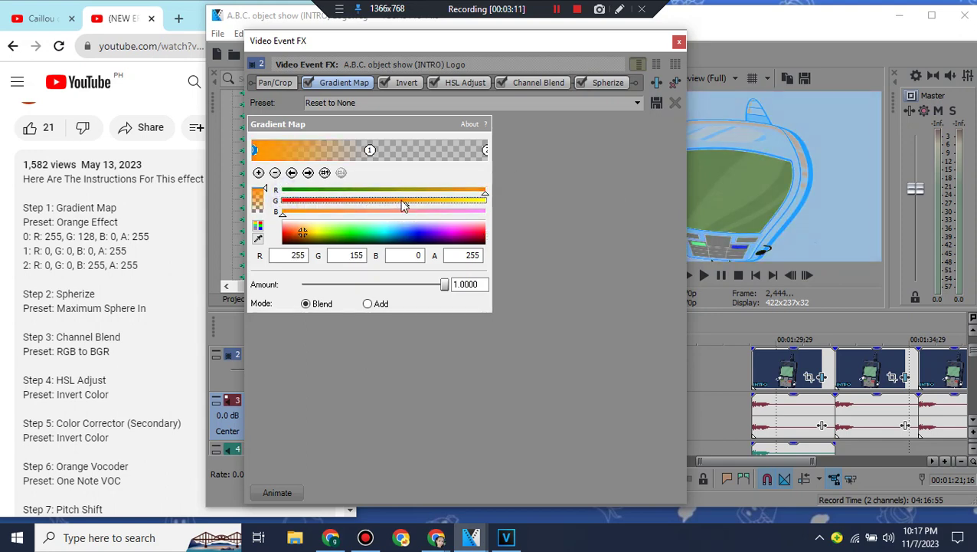
click(678, 42)
Step: Check the audio instructions and remove the unprocessed audio event under the clip at 00:01:21;16
click(152, 331)
scroll(151, 331, down, 3)
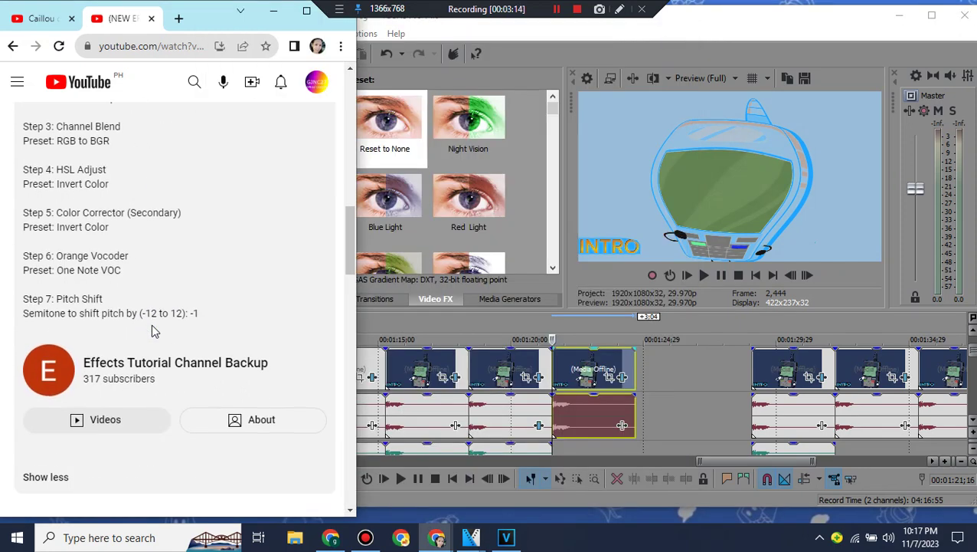
click(561, 421)
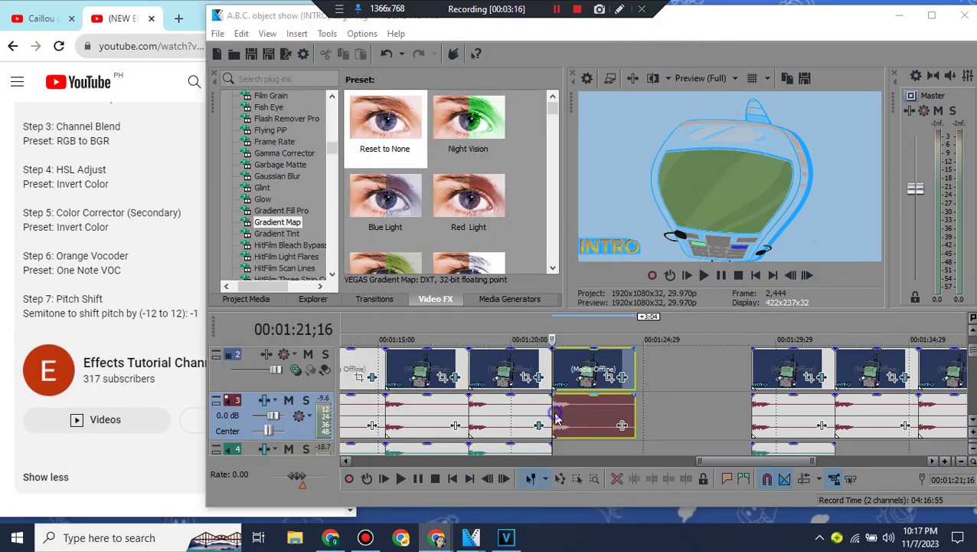
right_click(299, 437)
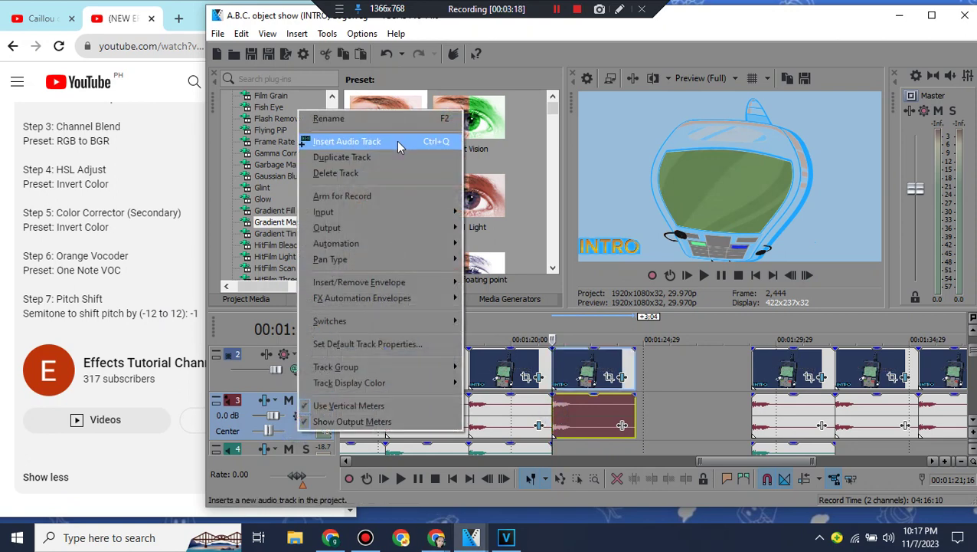
click(356, 141)
click(973, 420)
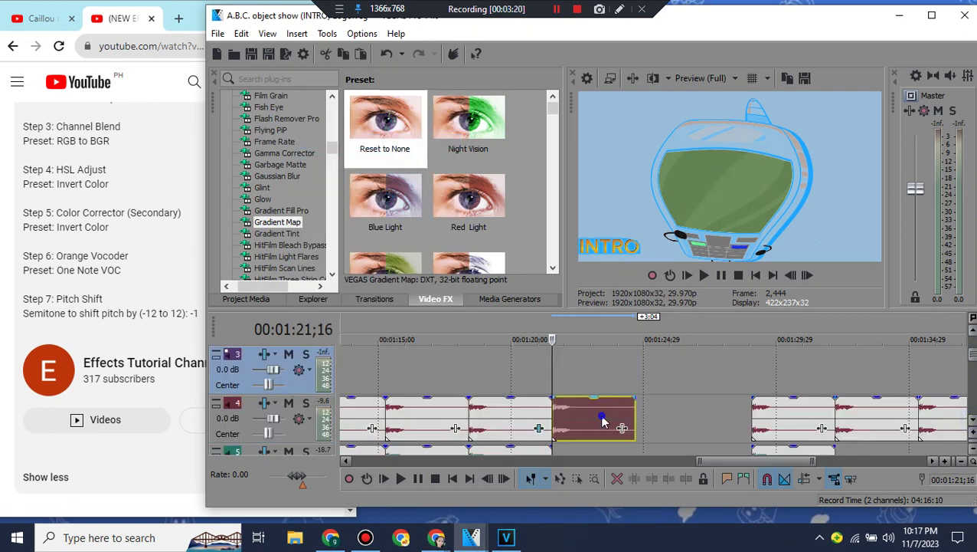
right_click(569, 387)
click(497, 380)
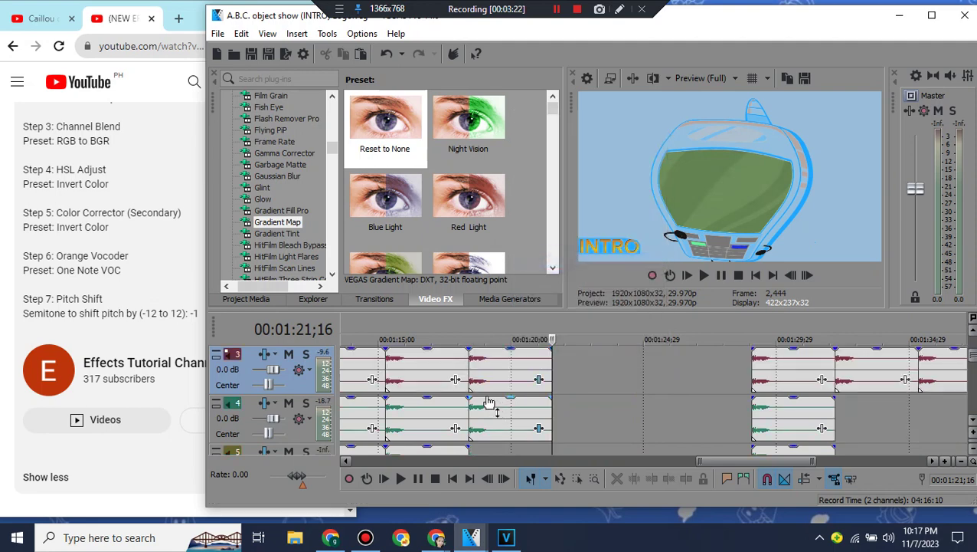
Step: Copy the processed audio event at 00:01:18;12 and paste it on the same track at 00:01:21;16
click(473, 369)
right_click(492, 366)
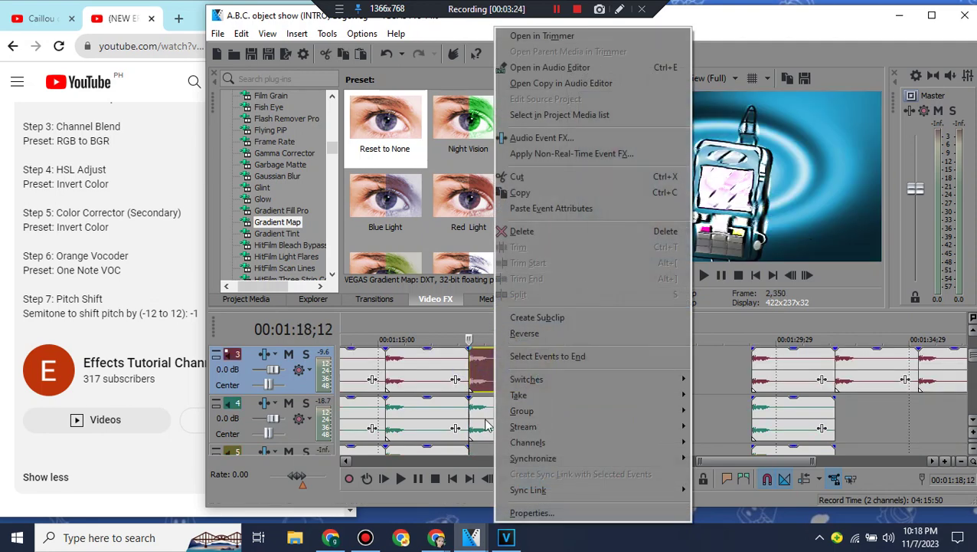
click(512, 192)
right_click(582, 358)
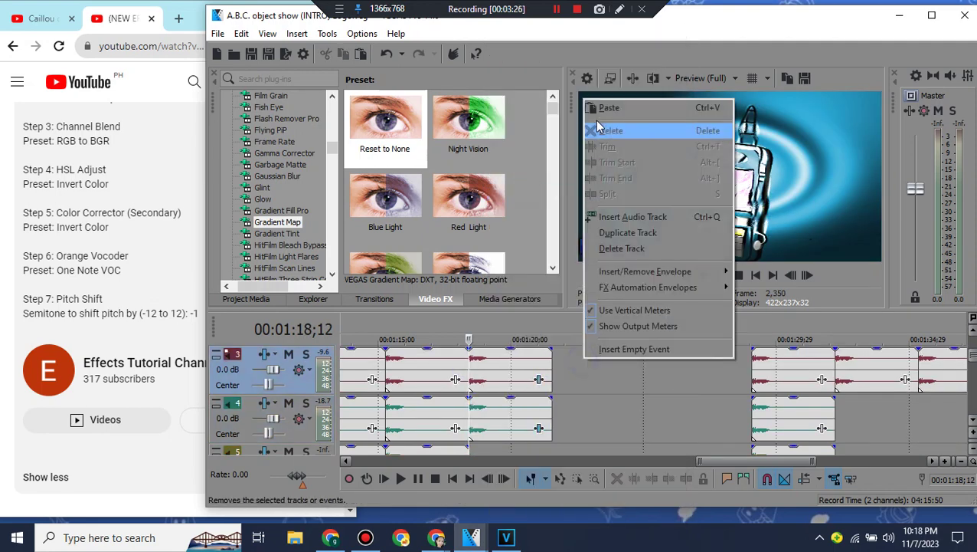
click(607, 107)
Step: Adjust the pasted audio event's pitch change and its Orange Vocoder preset according to the G Major O instructions
drag(529, 373, 602, 376)
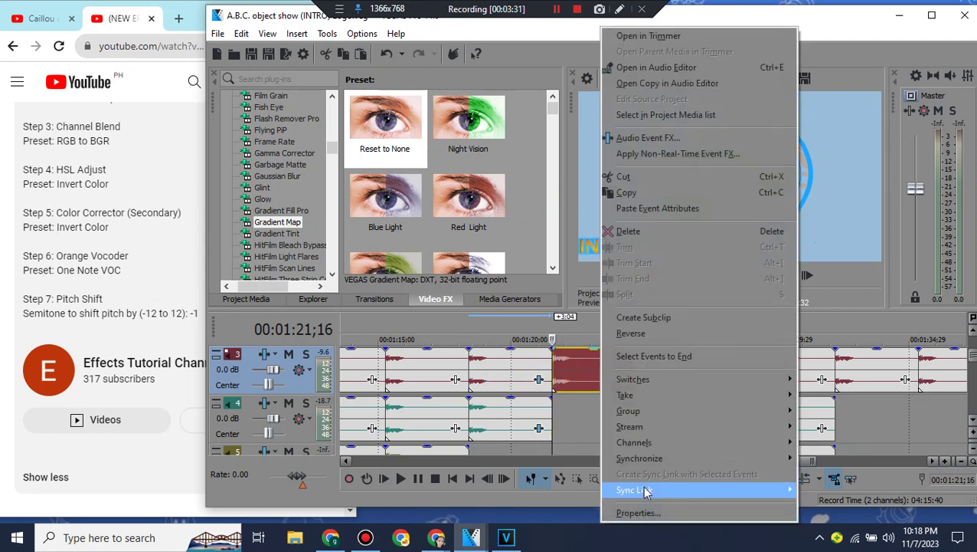
click(640, 512)
click(687, 302)
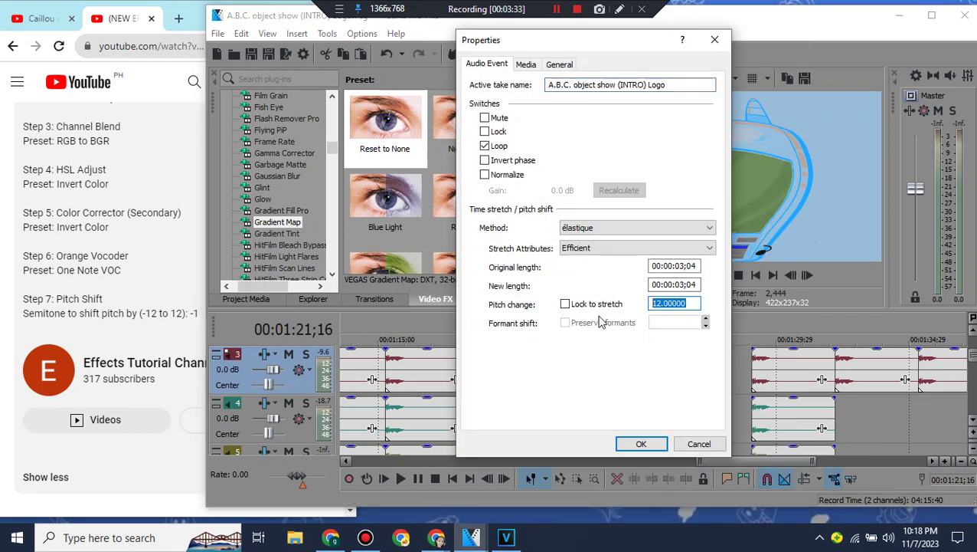
key(Return)
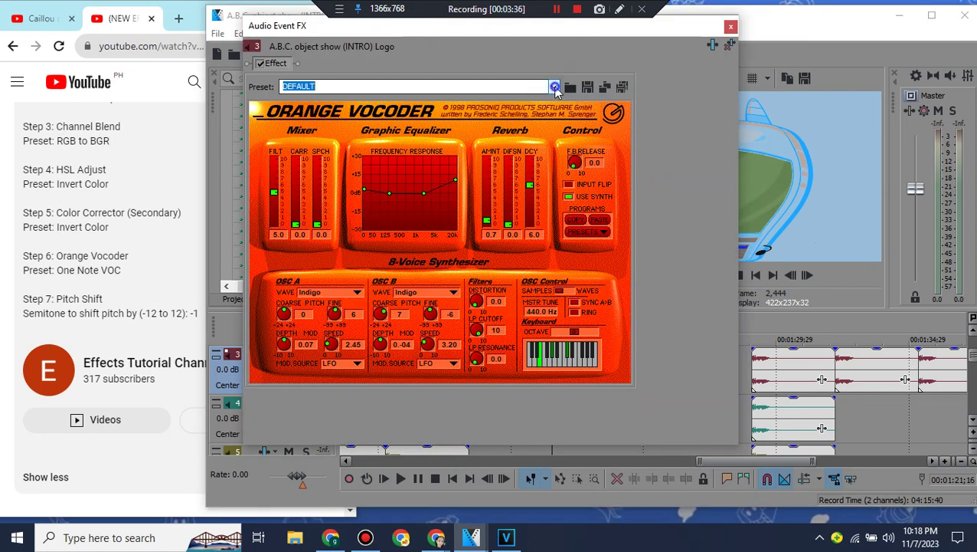
click(555, 86)
click(371, 149)
click(731, 26)
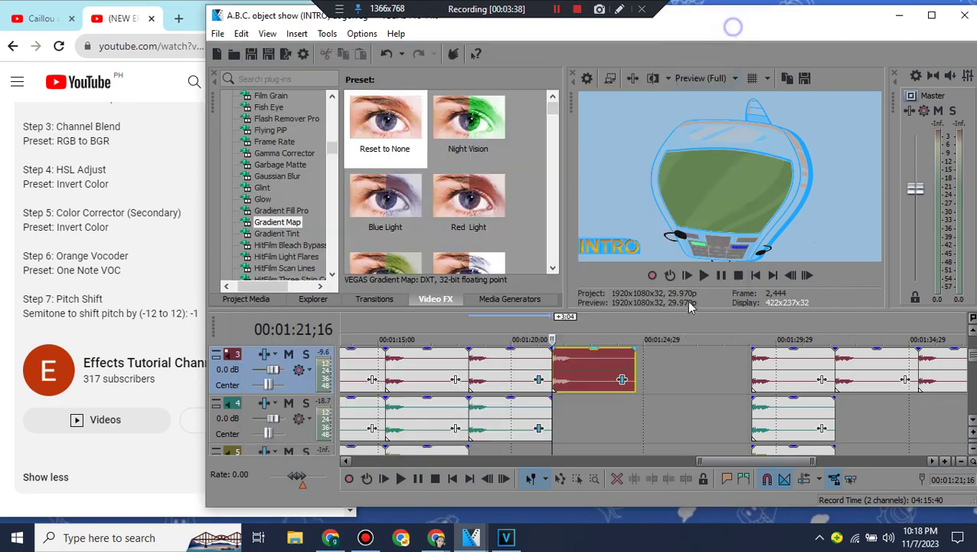
Step: Play the processed clip from 00:01:21;16 to check its picture and sound, and pause the playback
key(space)
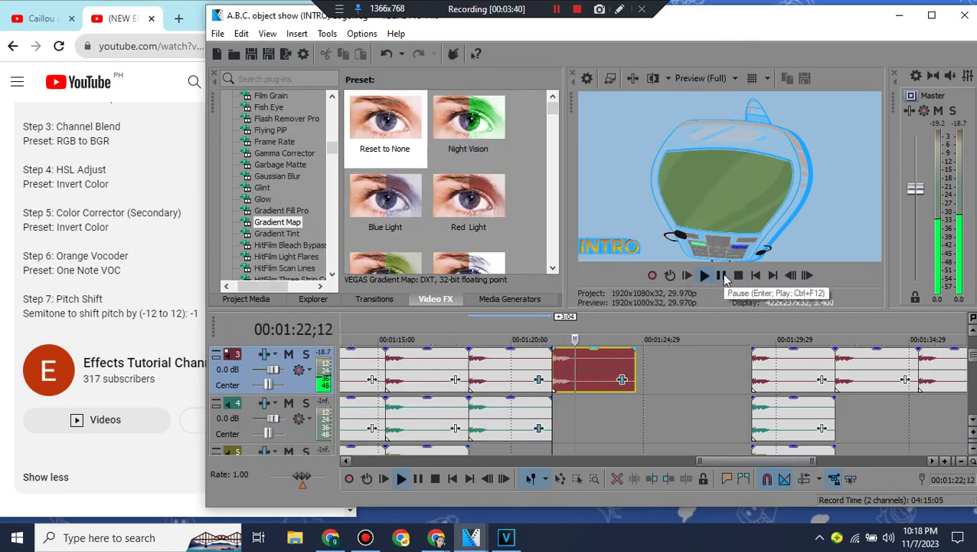
click(722, 275)
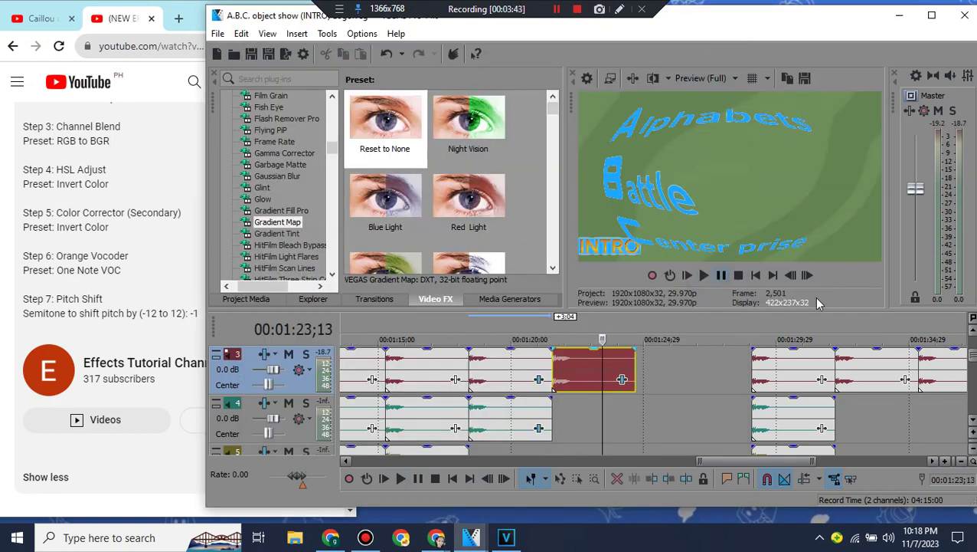
scroll(972, 357, up, 3)
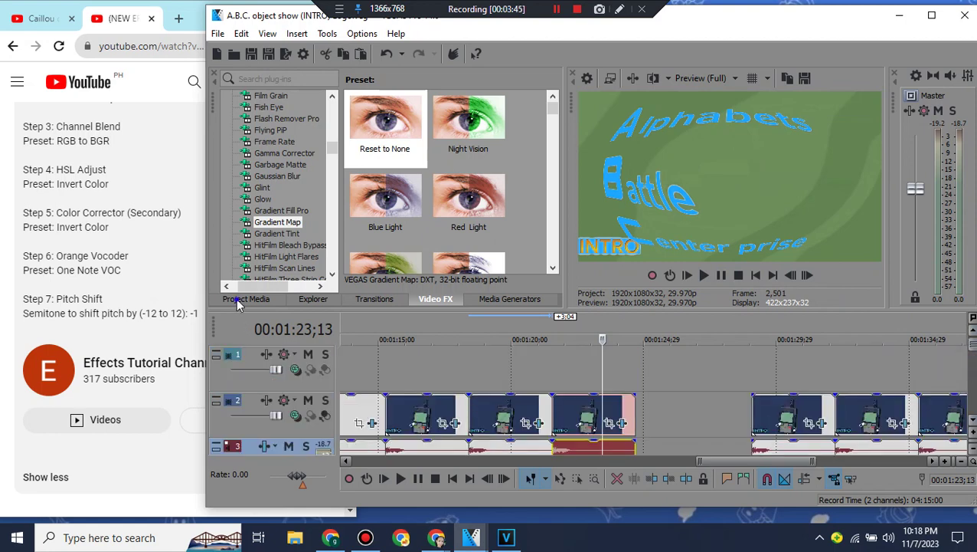
Step: Show the project media and open the (NEW EFFECT) Klasky Csupo In G Major P video's description to read its effect instructions
click(246, 299)
click(162, 277)
scroll(248, 291, up, 8)
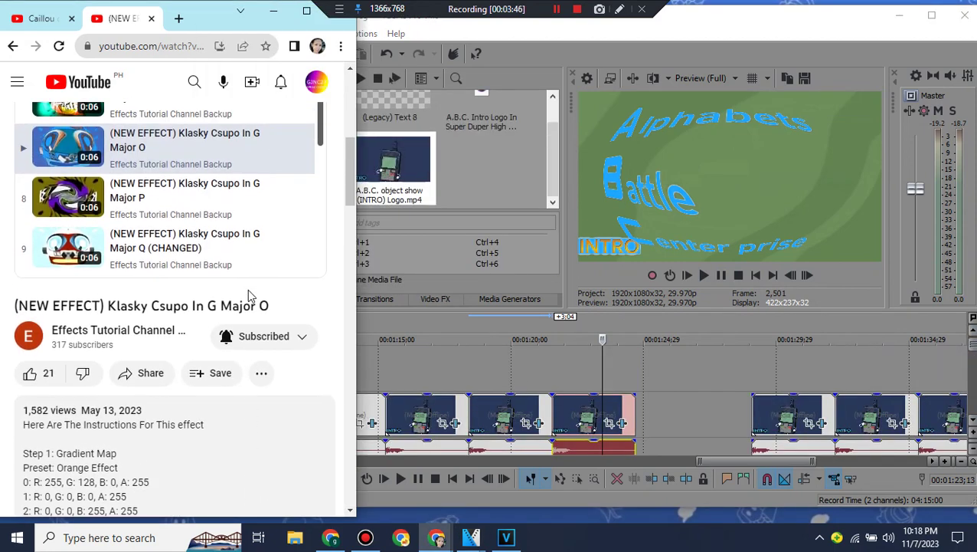
click(207, 191)
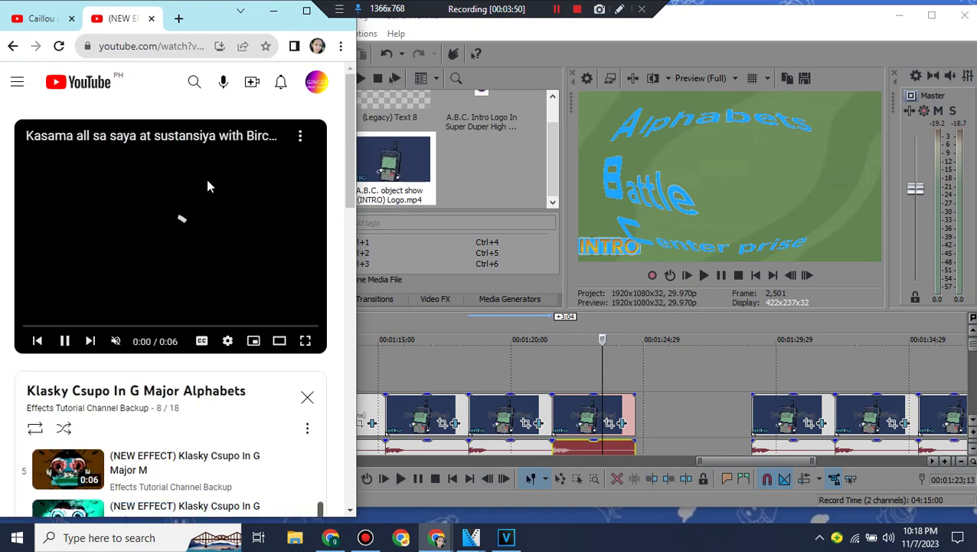
scroll(211, 192, down, 8)
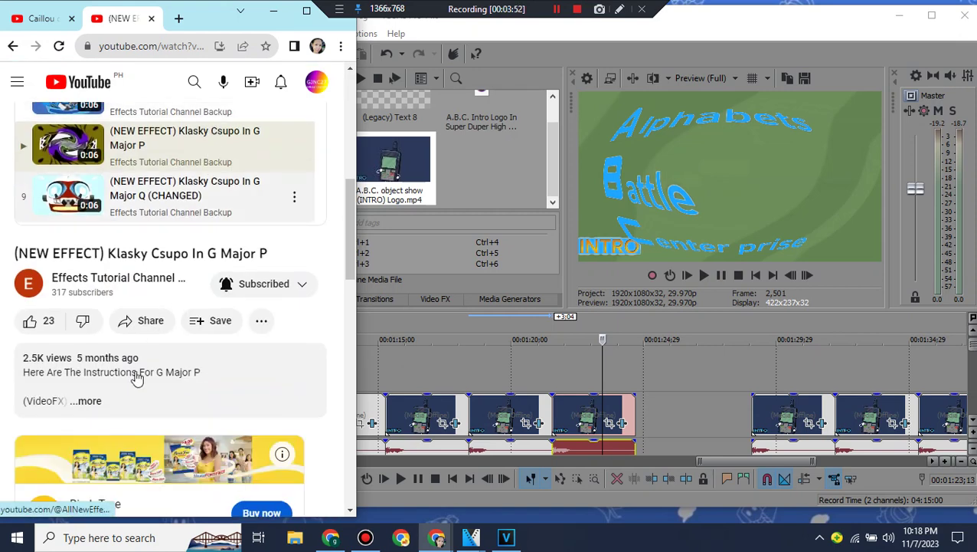
click(134, 383)
scroll(134, 388, down, 3)
scroll(131, 388, down, 2)
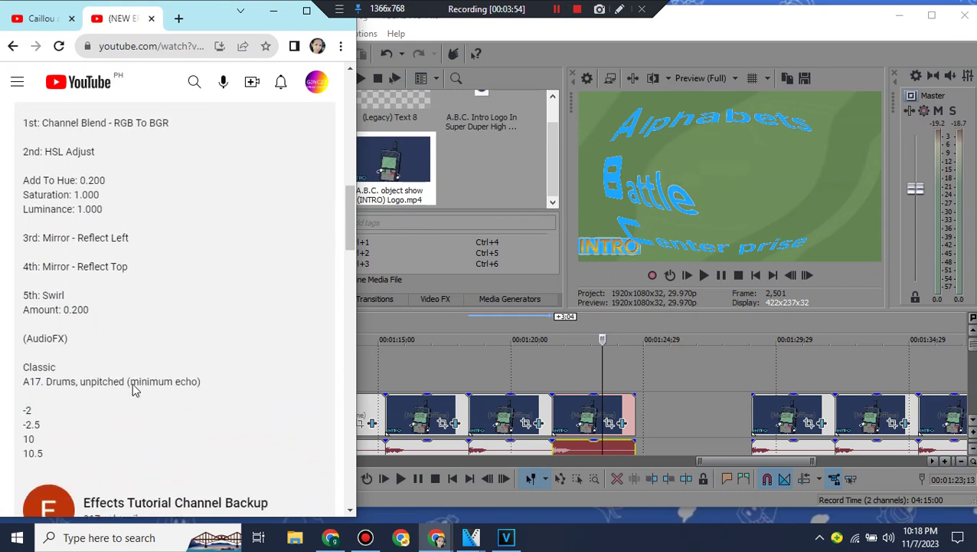
Step: Place the A.B.C. object show (INTRO) Logo.mp4 clip on track 2 at 00:01:24;20, directly after the preceding copy
click(470, 201)
drag(408, 187, 457, 208)
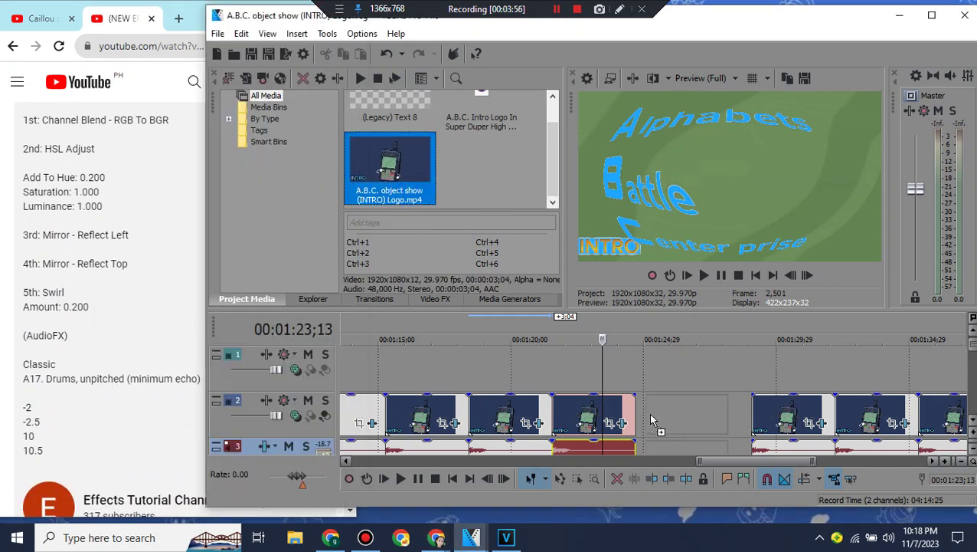
drag(645, 420, 632, 412)
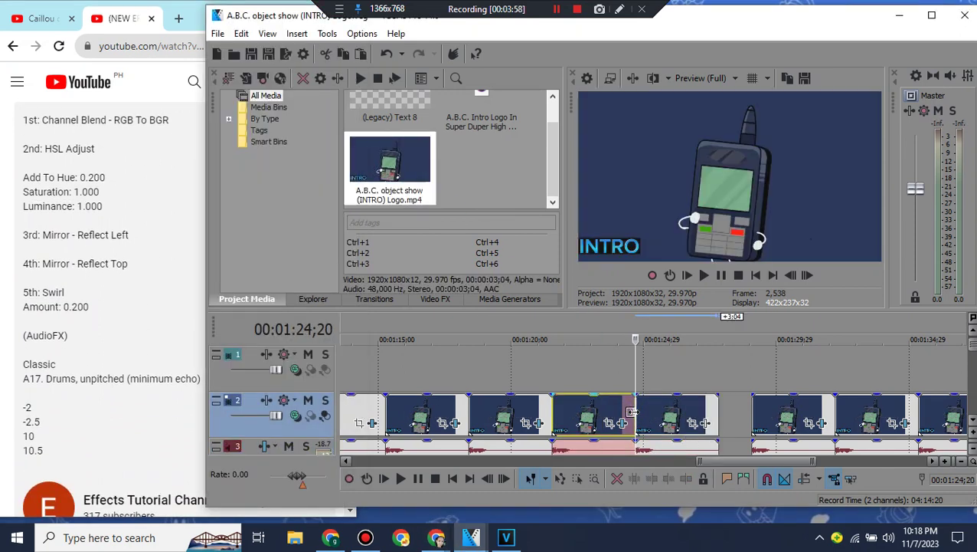
Step: Move the group of following clips on track 2 about 7 seconds further along the timeline, one by one
drag(755, 465, 819, 466)
drag(650, 424, 840, 419)
drag(585, 414, 776, 426)
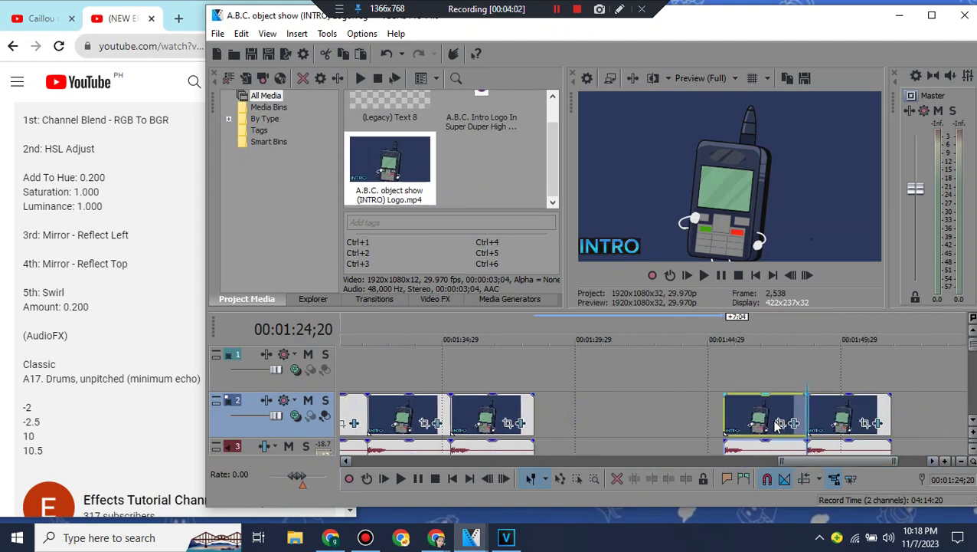
drag(502, 420, 691, 420)
drag(424, 422, 612, 423)
drag(352, 413, 542, 422)
drag(865, 461, 826, 465)
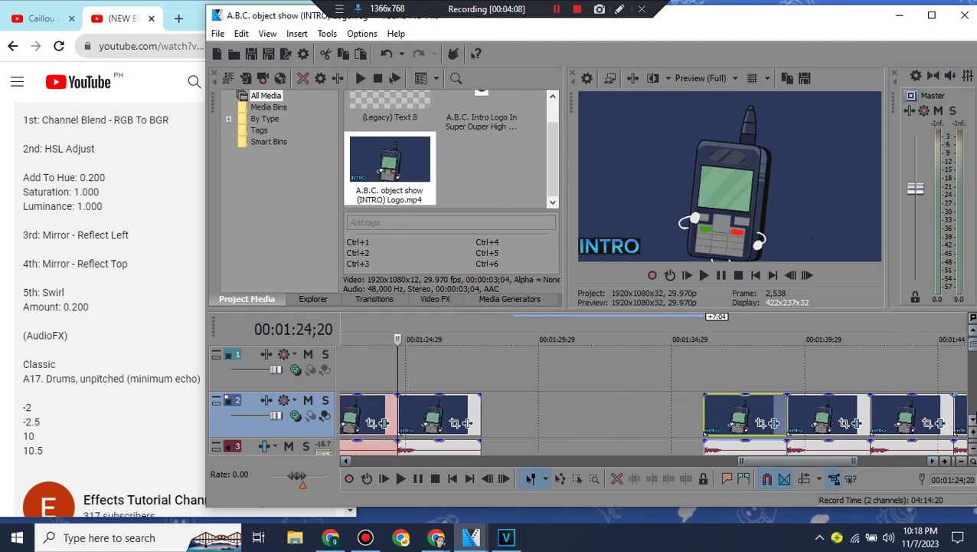
Step: Delete the leftover audio events on tracks 4 and 5 near 00:01:29
click(972, 417)
click(972, 417)
right_click(590, 412)
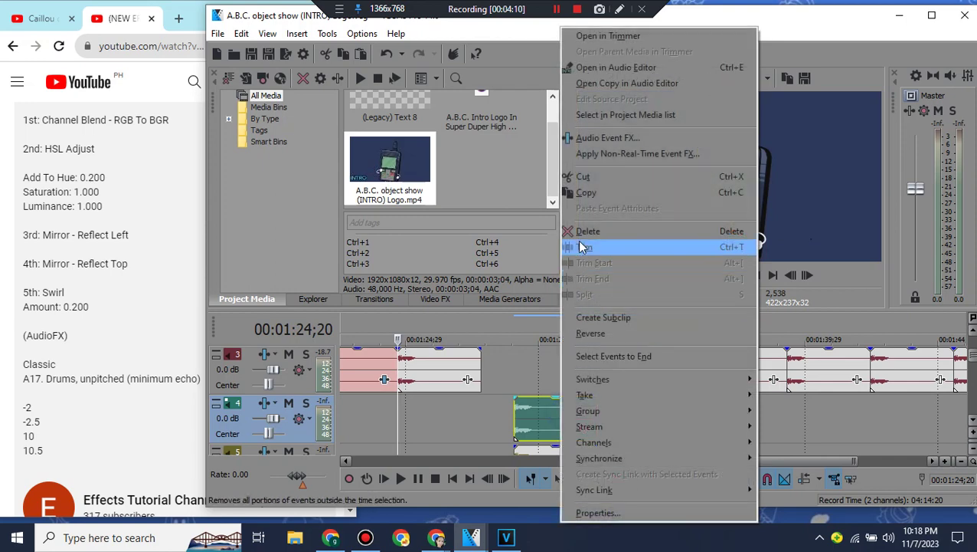
click(583, 232)
click(971, 421)
right_click(564, 414)
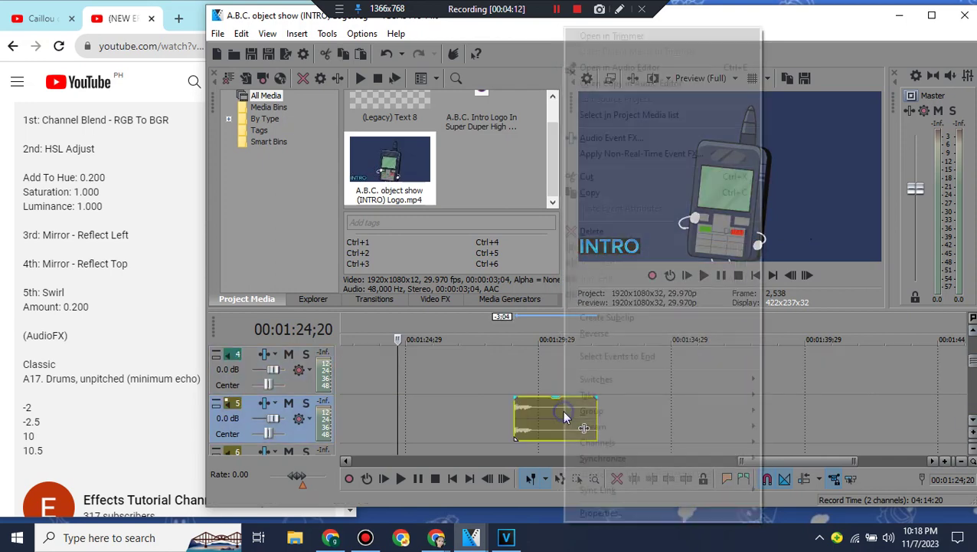
click(583, 233)
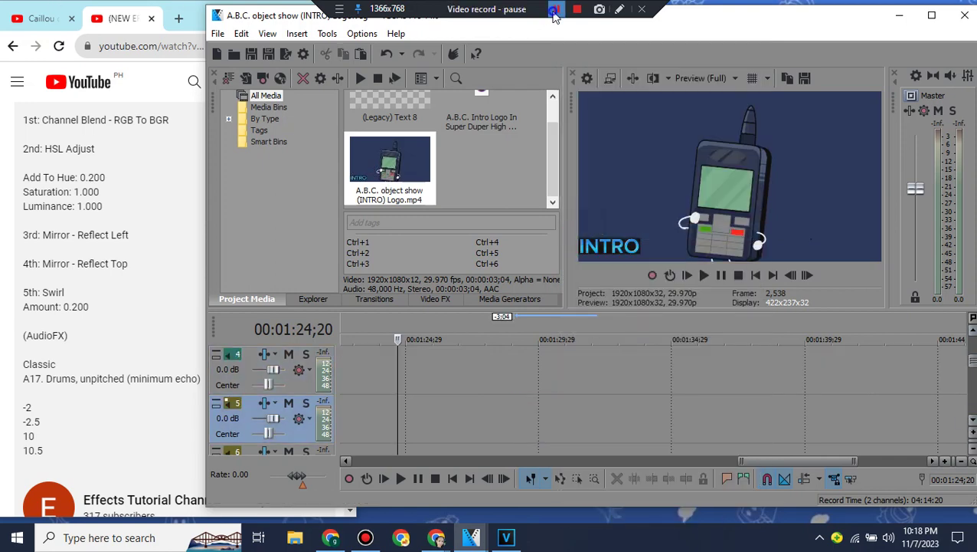
click(555, 9)
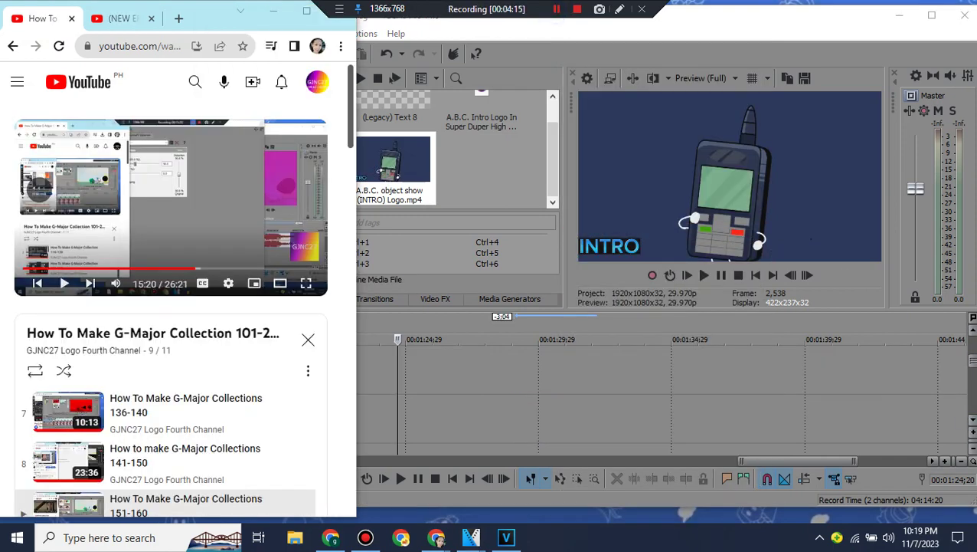
Step: Apply the Channel Blend effect with the RGB to BGR preset to the clip at 00:01:24;20, following the G Major P instructions
click(972, 329)
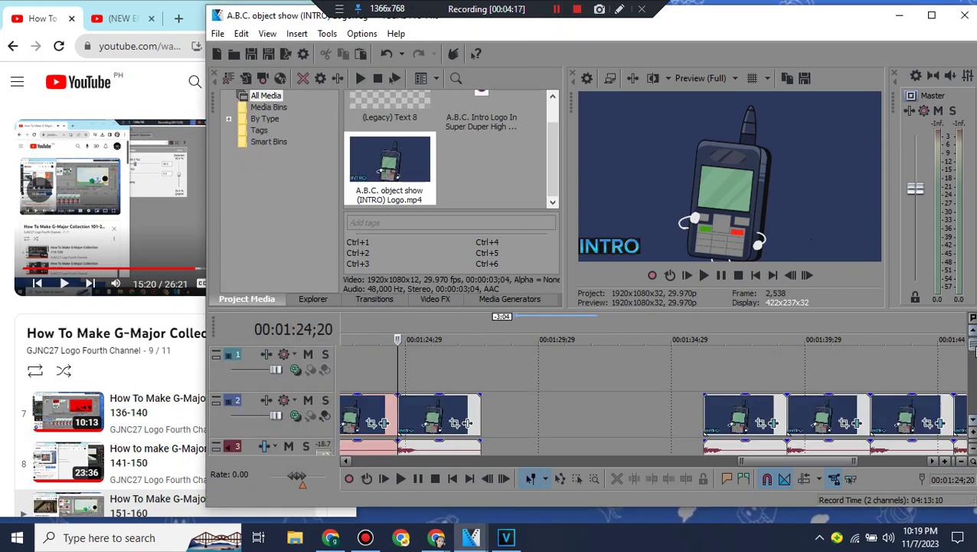
click(2, 194)
click(125, 21)
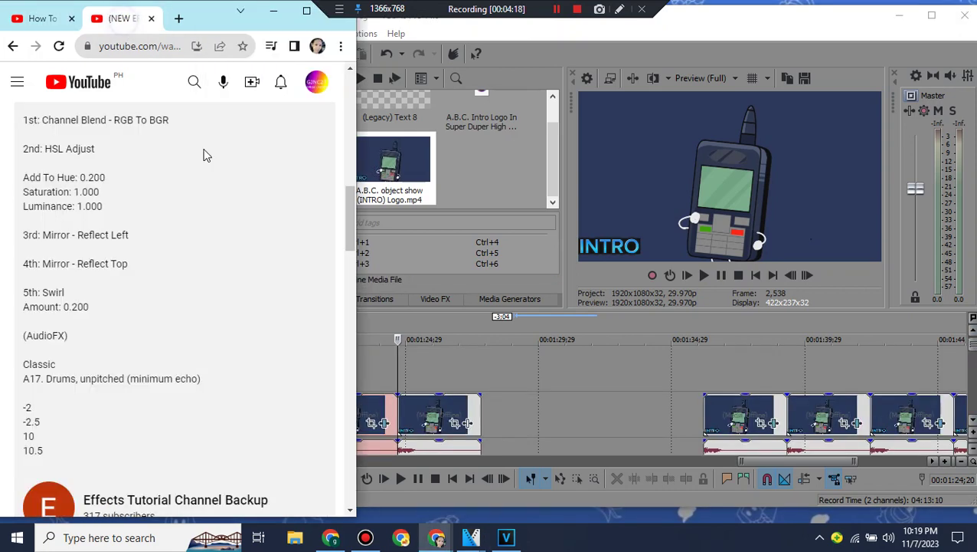
click(478, 173)
click(435, 298)
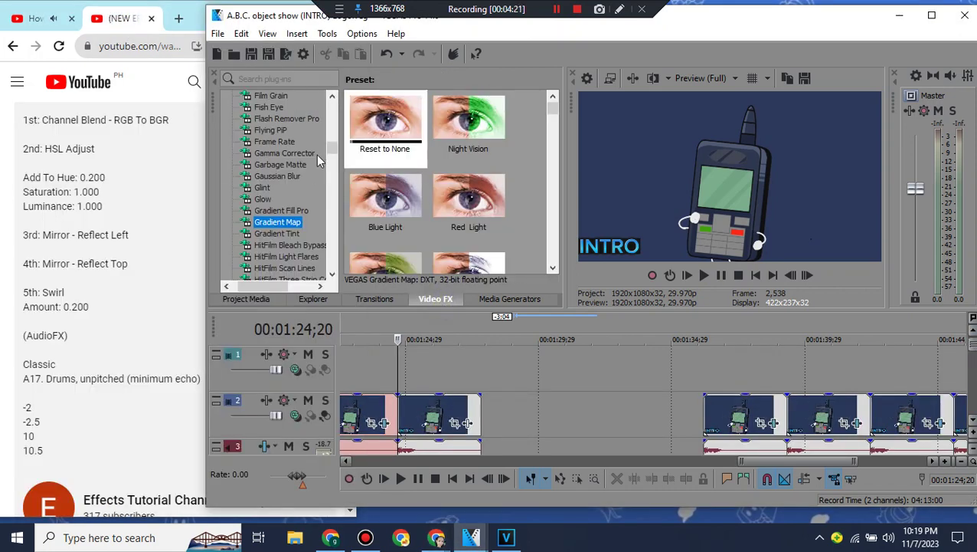
mouse_move(332, 153)
mouse_down()
mouse_move(334, 125)
mouse_move(341, 145)
mouse_up()
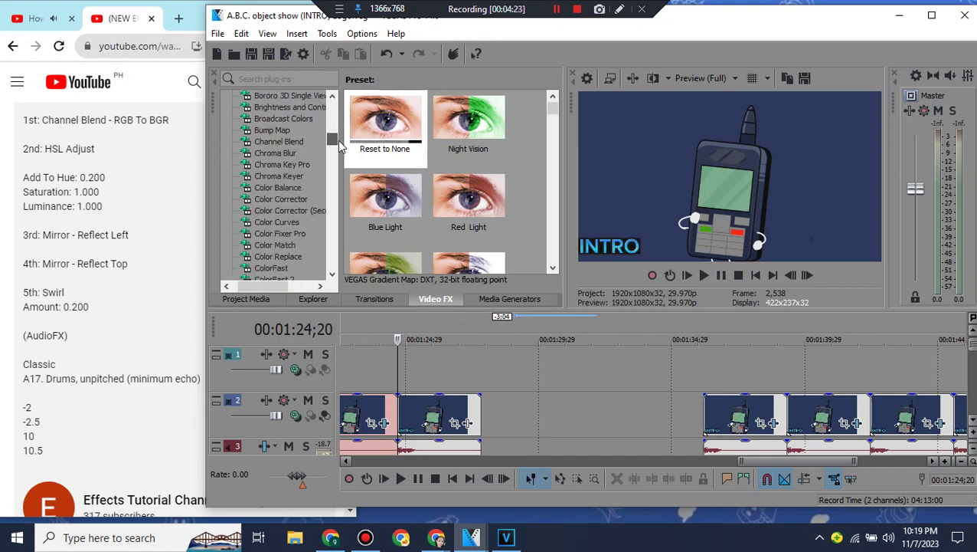
click(279, 141)
drag(389, 195, 443, 415)
click(679, 42)
Step: Add the HSL Adjust effect with the Invert Color preset to the same clip and set Add to hue to 0.2
click(333, 207)
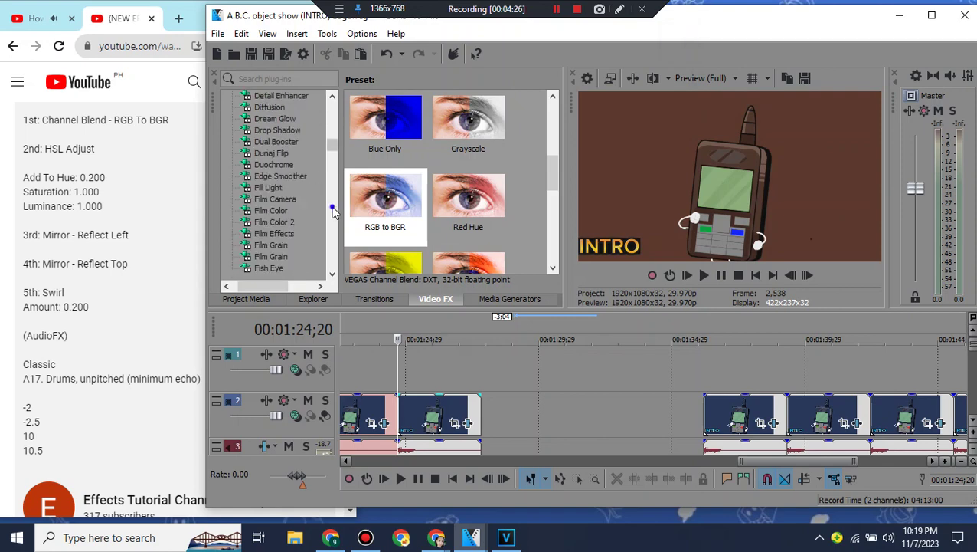
click(332, 207)
scroll(334, 212, down, 5)
click(280, 141)
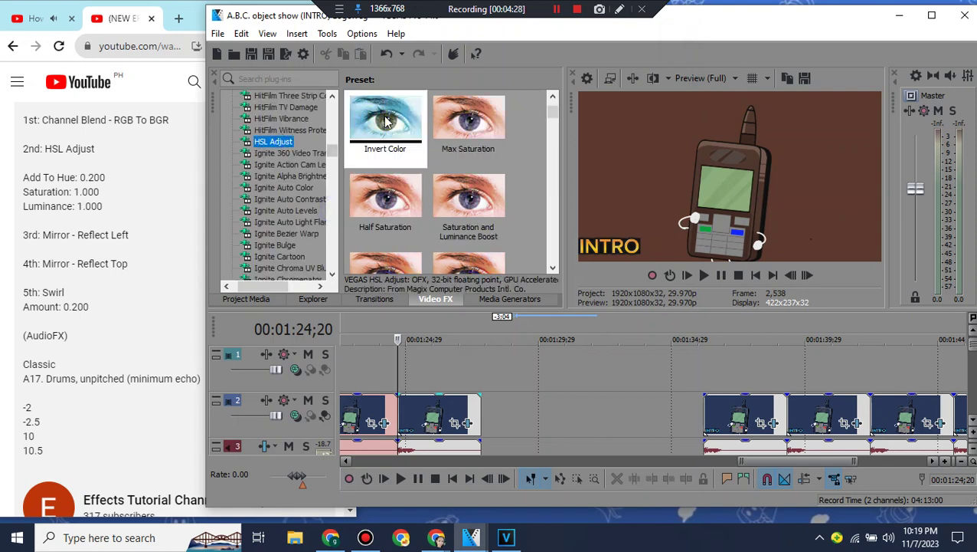
drag(438, 420, 437, 418)
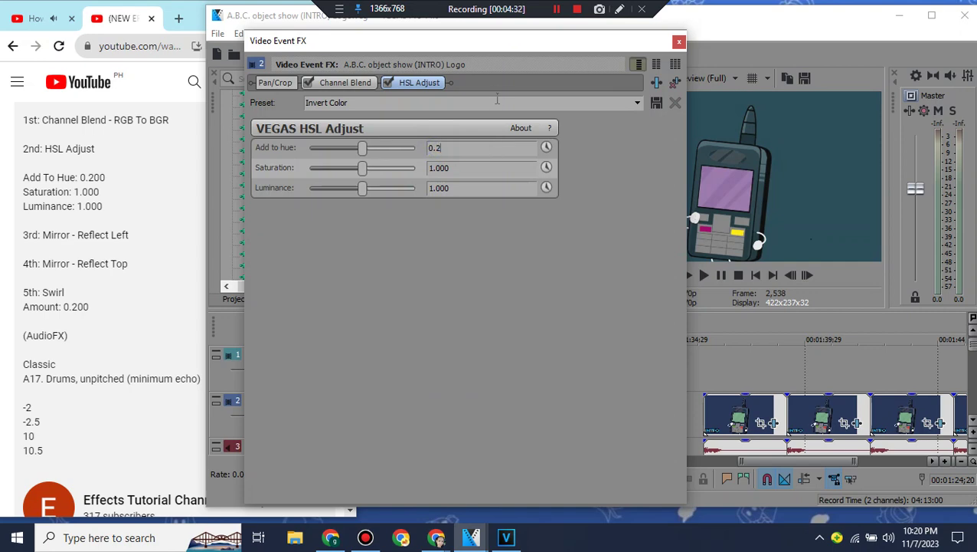
click(678, 40)
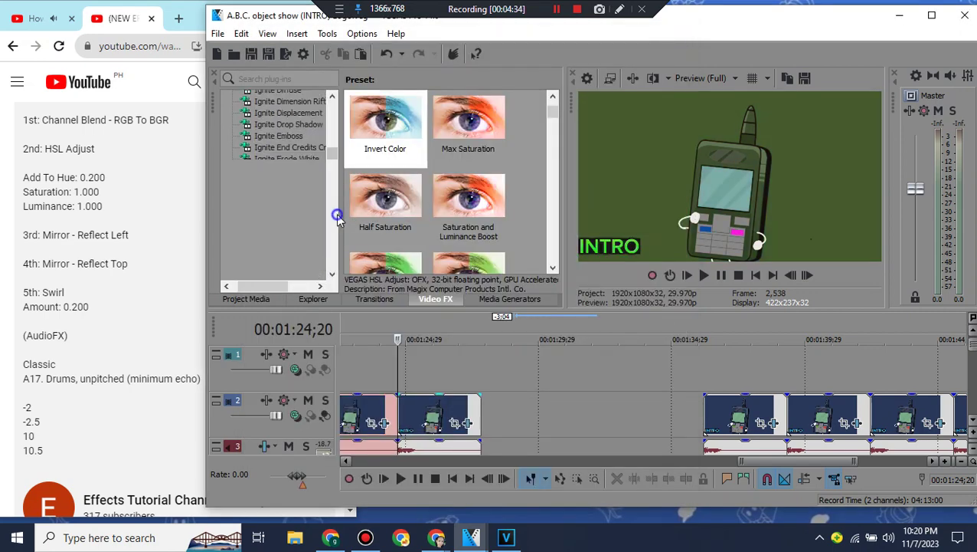
Step: Add two Mirror effects to the clip, first Reflect Left and second Reflect Top
scroll(337, 217, down, 10)
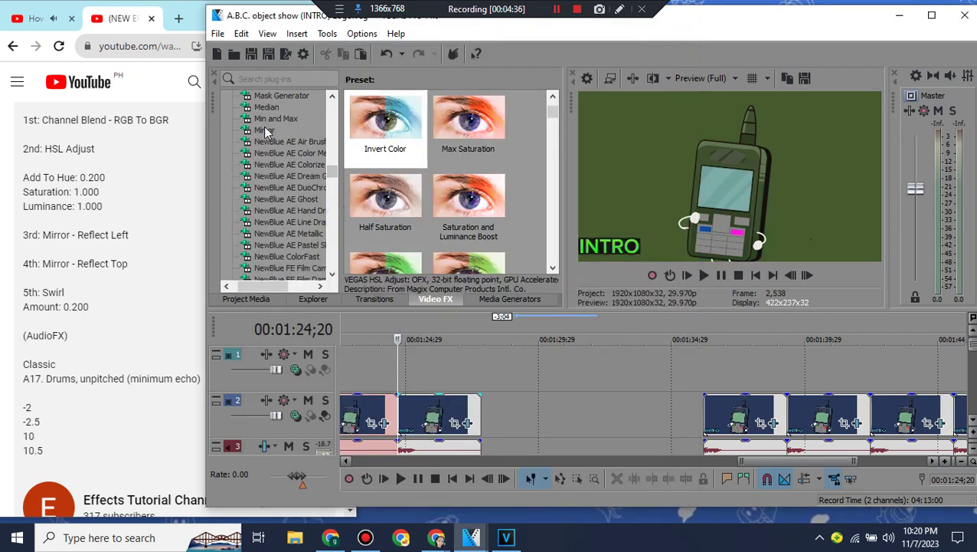
click(266, 132)
drag(466, 127, 452, 320)
drag(435, 424, 436, 424)
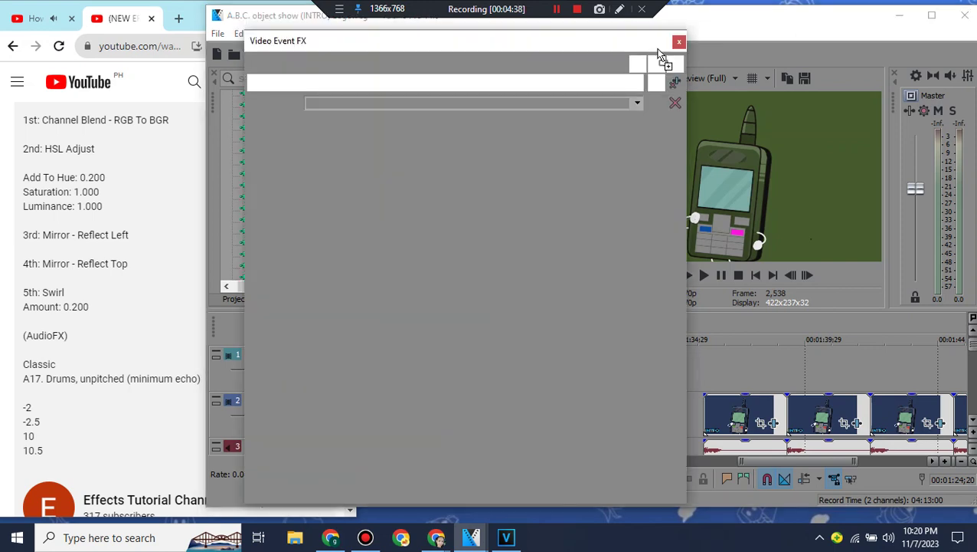
click(681, 41)
scroll(459, 153, up, 2)
drag(465, 124, 455, 410)
click(679, 41)
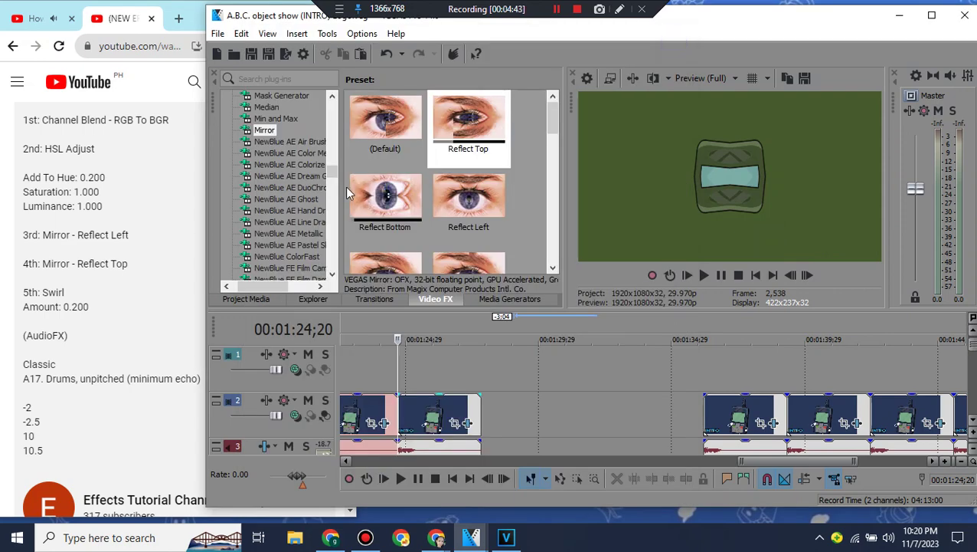
Step: Add the Swirl effect to the clip, pick the Amount 0.150 preset and change the amount to the instructed 0.200
drag(334, 213, 329, 250)
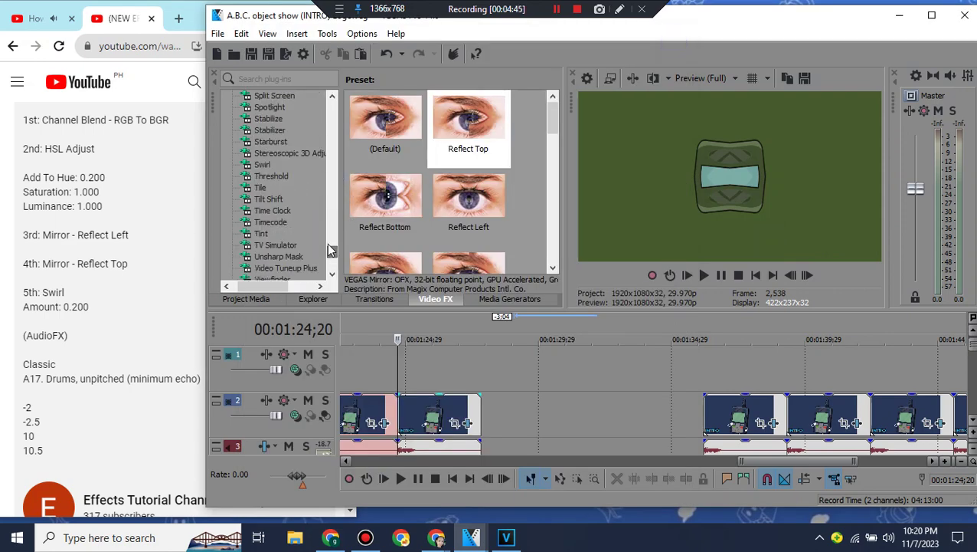
click(262, 165)
drag(409, 117, 446, 414)
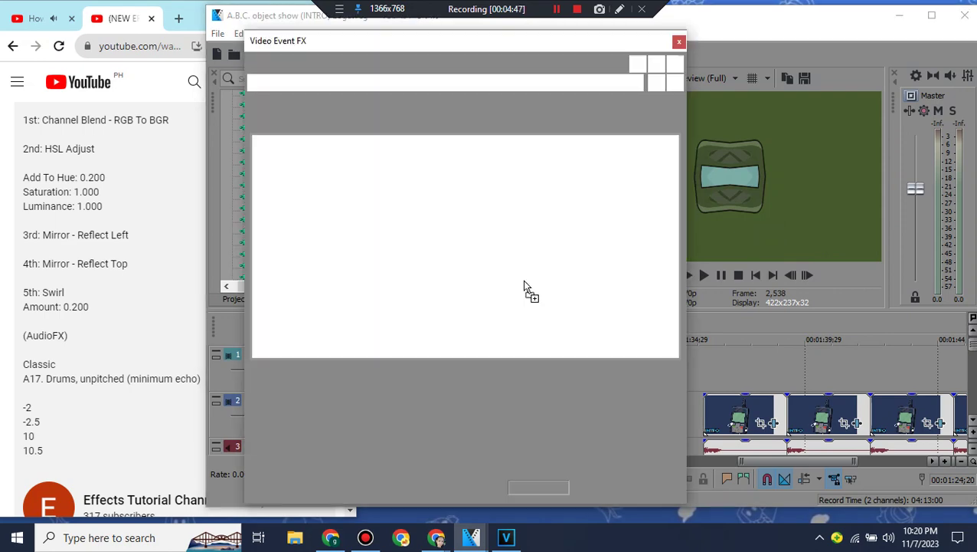
click(637, 103)
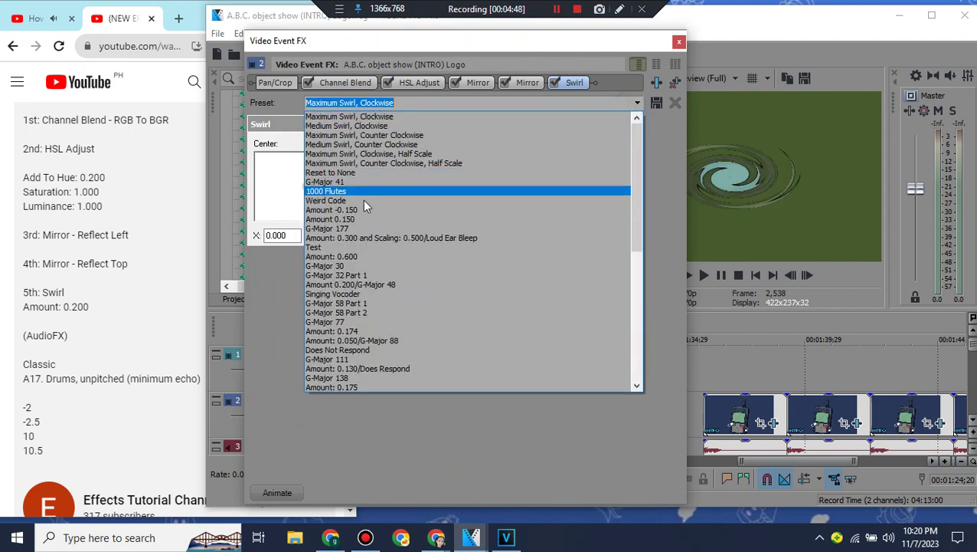
click(351, 224)
click(505, 151)
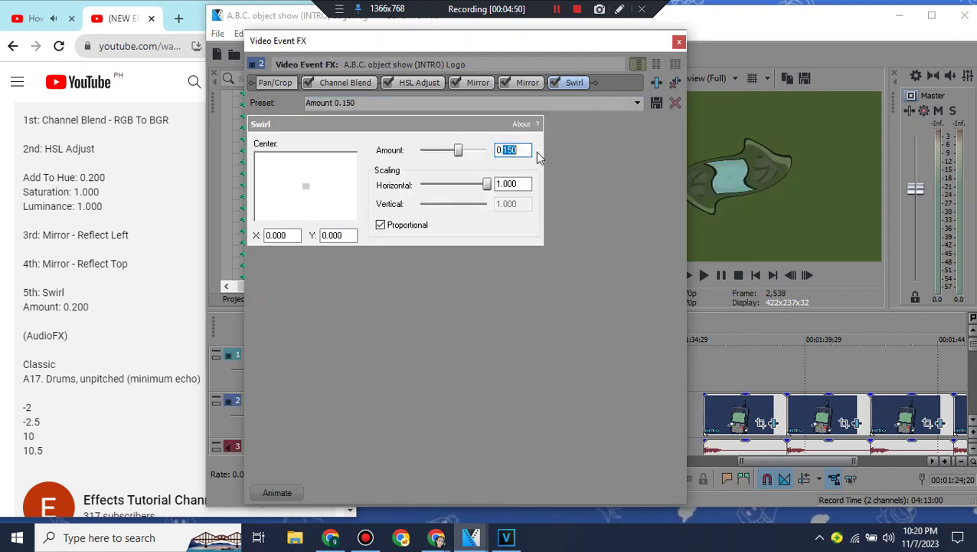
click(679, 43)
Step: Duplicate the clip's audio event from track 3 onto track 4 at 00:01:24;20, keeping only the audio
click(973, 419)
click(972, 420)
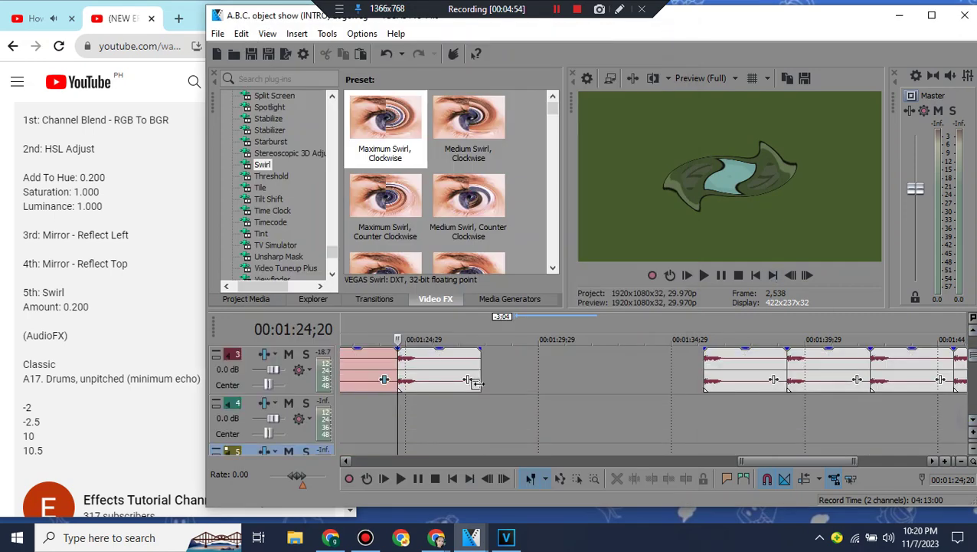
right_click(407, 375)
click(437, 208)
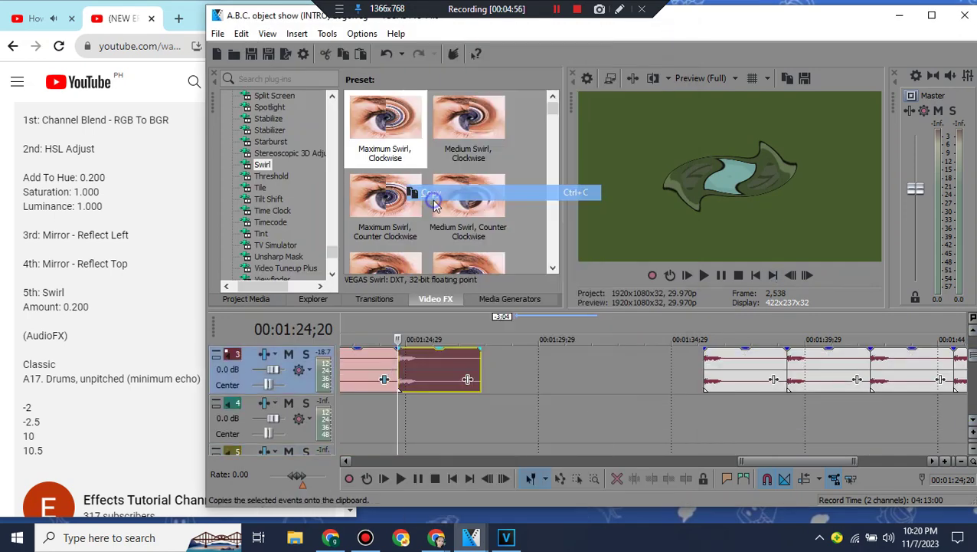
right_click(431, 411)
click(452, 161)
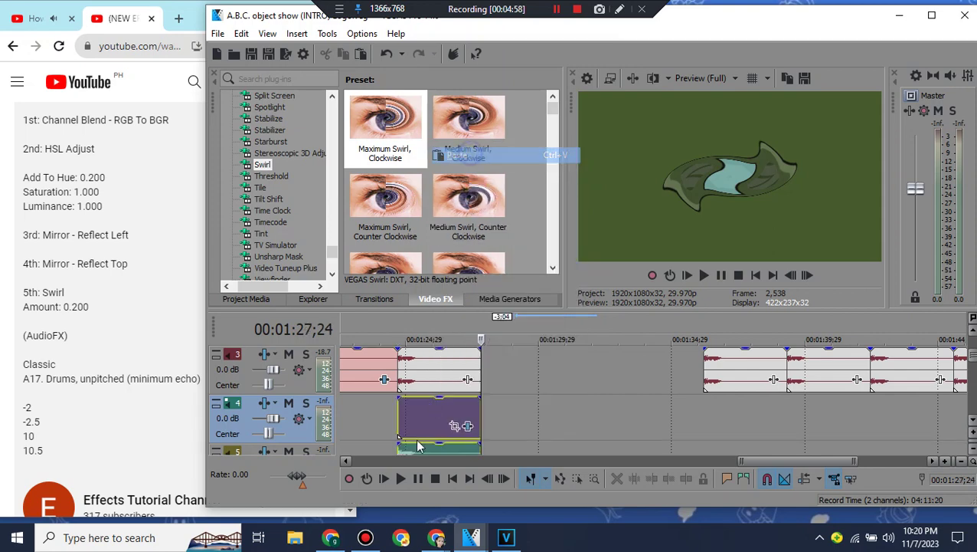
right_click(383, 413)
click(423, 287)
click(428, 371)
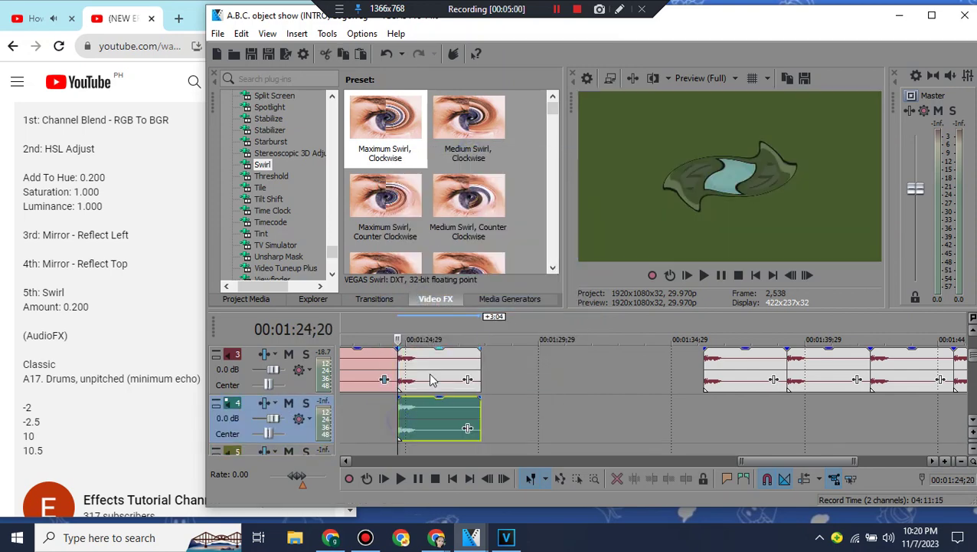
Step: Set the track 3 audio event's pitch shift to Classic, A17. Drums, unpitched (minimum echo), and enter its instructed pitch change
right_click(431, 383)
click(472, 512)
click(605, 228)
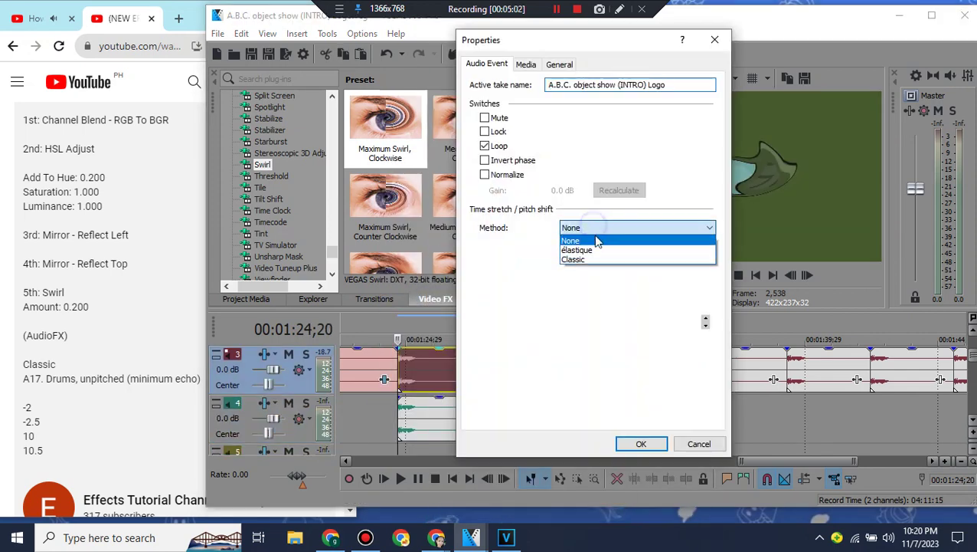
click(593, 257)
click(613, 248)
click(605, 401)
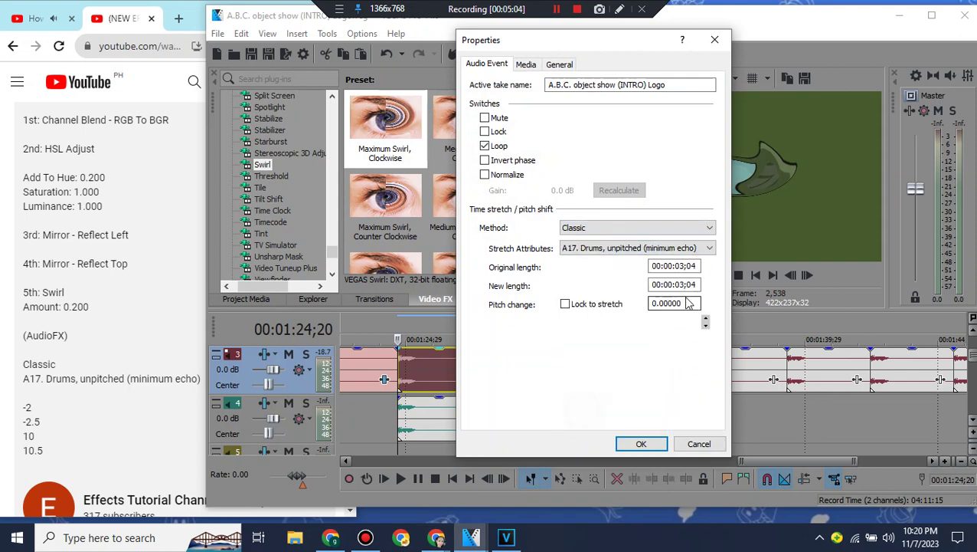
key(Return)
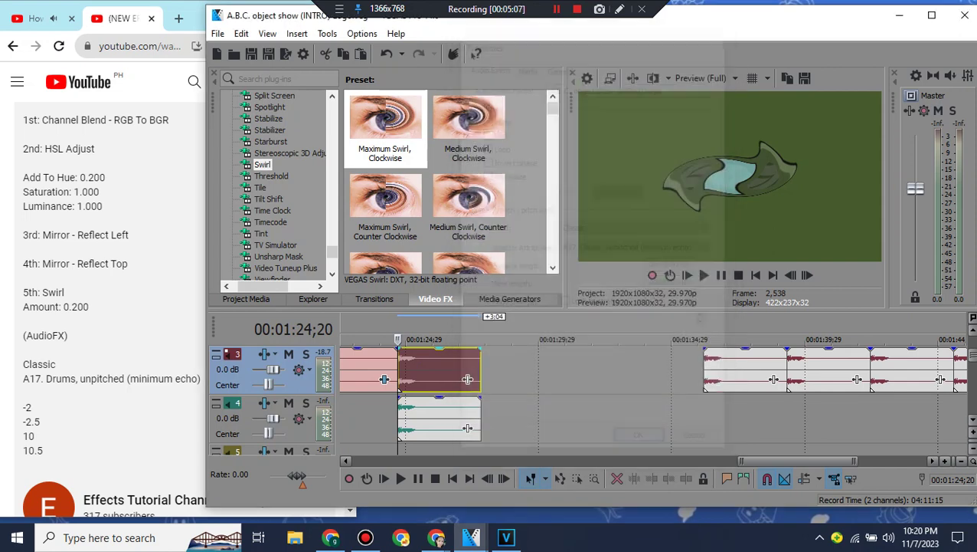
Step: Give the duplicated audio event on track 4 the Classic method, A17. Drums, unpitched (minimum echo), and its instructed pitch change
right_click(420, 425)
click(476, 509)
click(476, 512)
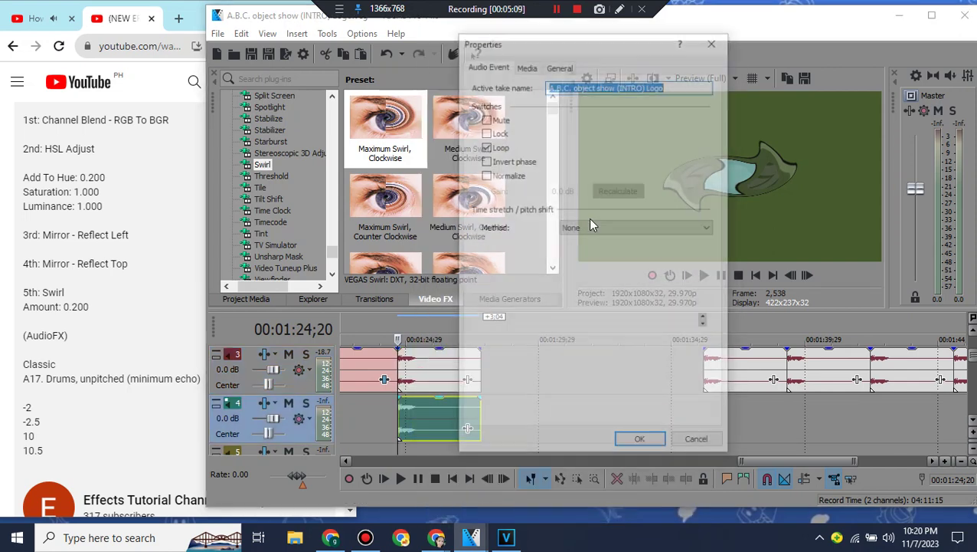
click(600, 226)
click(589, 260)
click(612, 247)
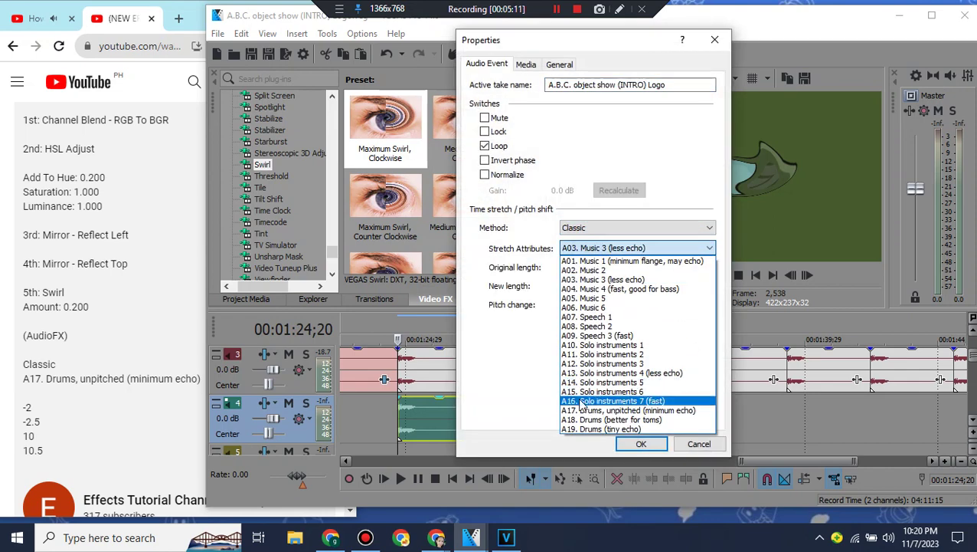
click(605, 403)
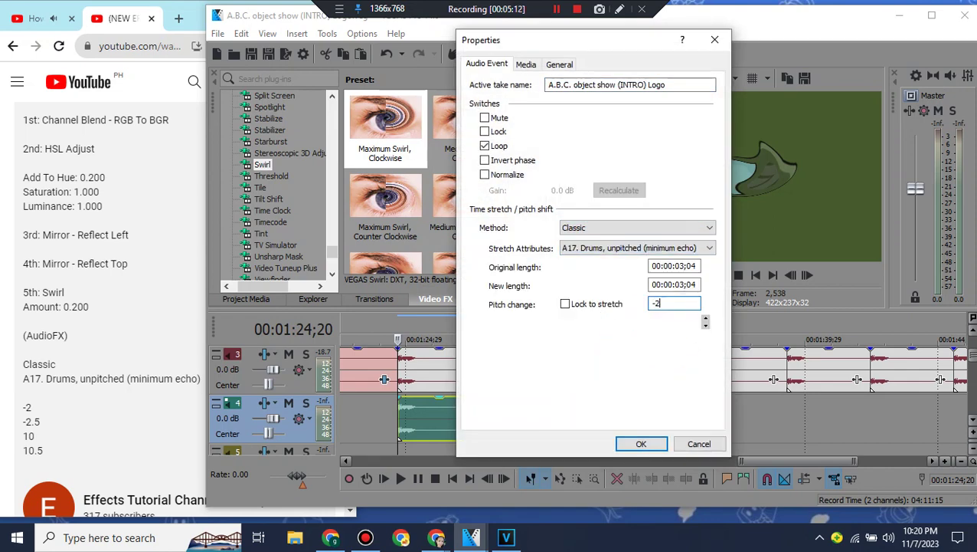
key(Return)
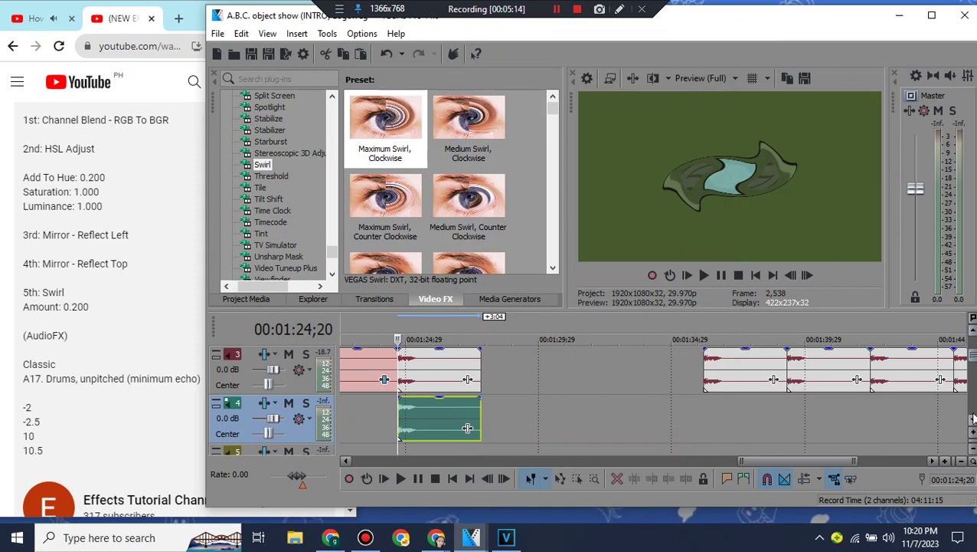
Step: Copy the audio event from track 4 and paste the copy onto track 5 at 00:01:24;20
click(973, 418)
right_click(444, 368)
click(480, 193)
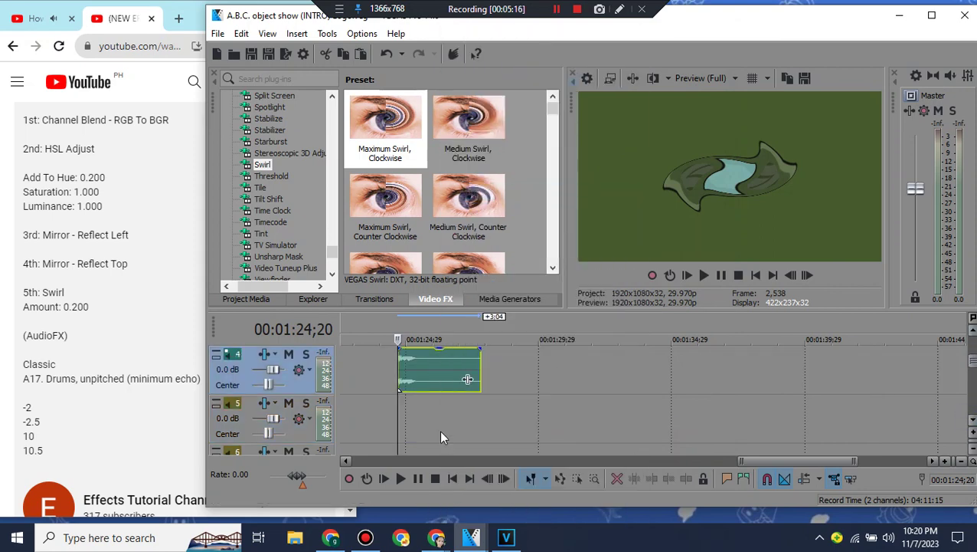
right_click(440, 437)
click(496, 184)
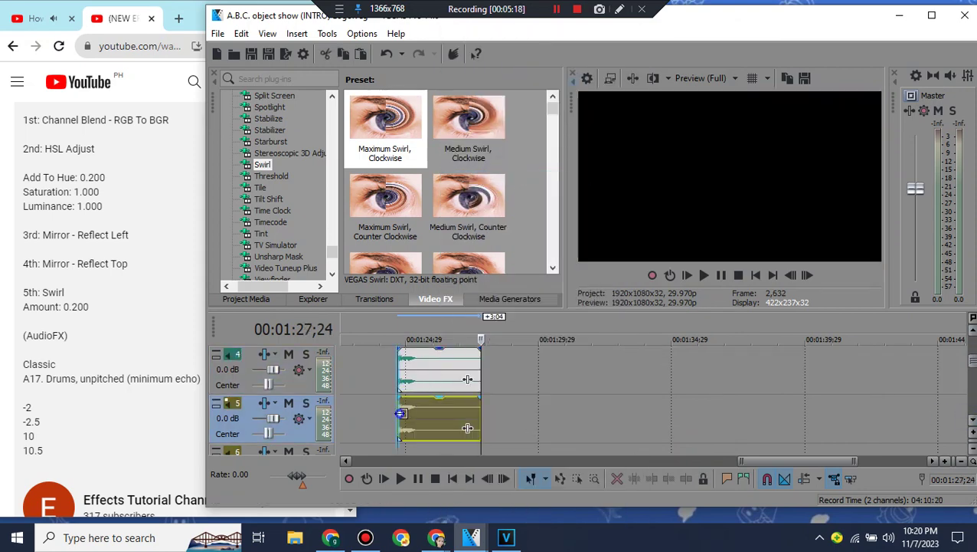
Step: Set the pitch change of the copied audio event on track 5 to the instructed 10
right_click(400, 413)
click(445, 515)
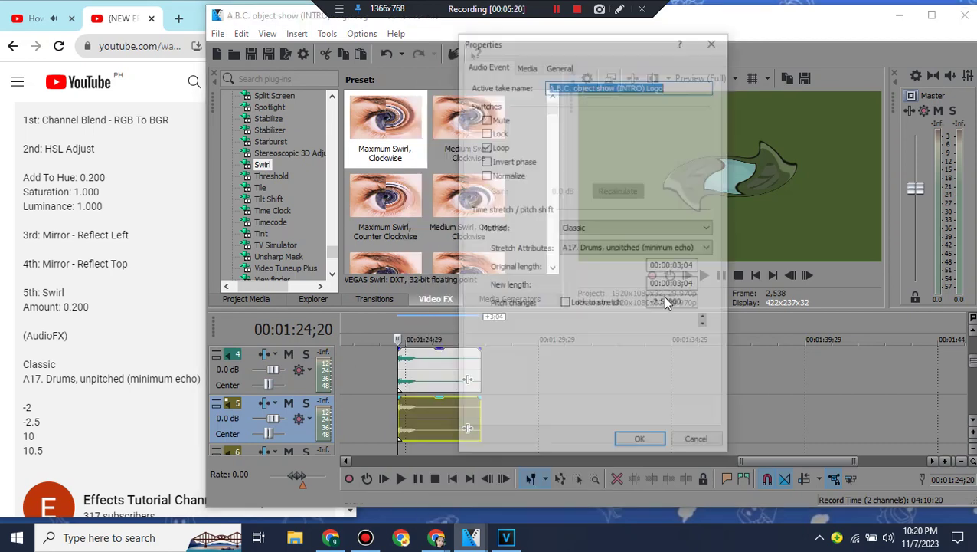
click(660, 444)
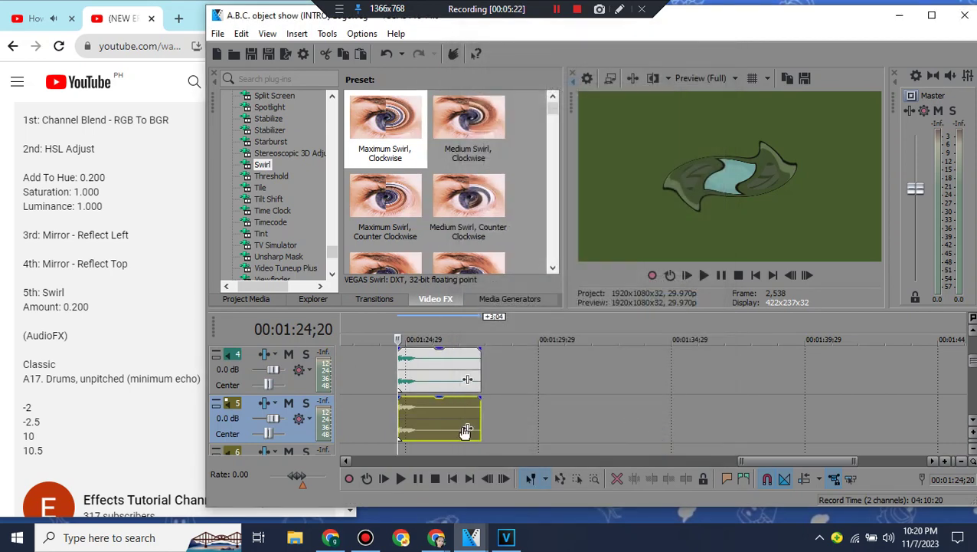
right_click(461, 425)
click(508, 514)
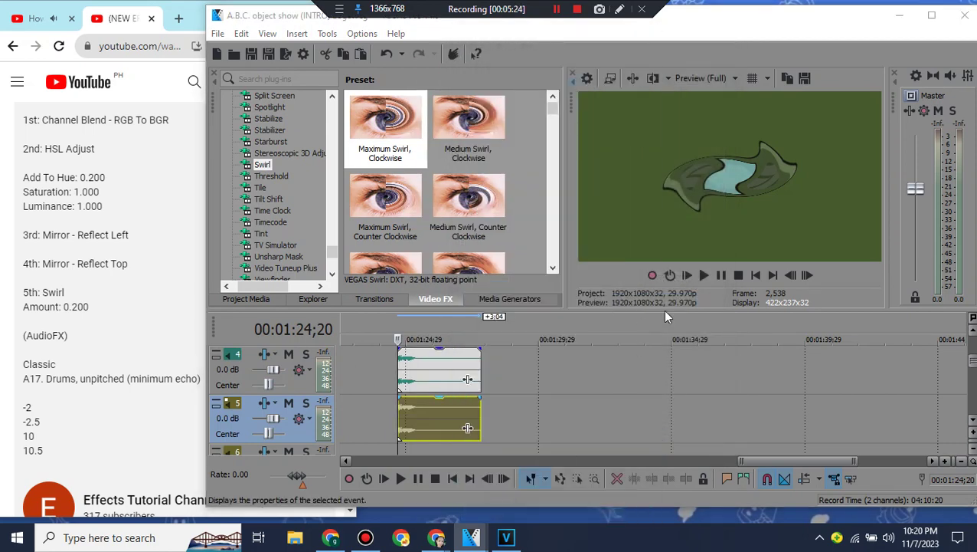
click(644, 444)
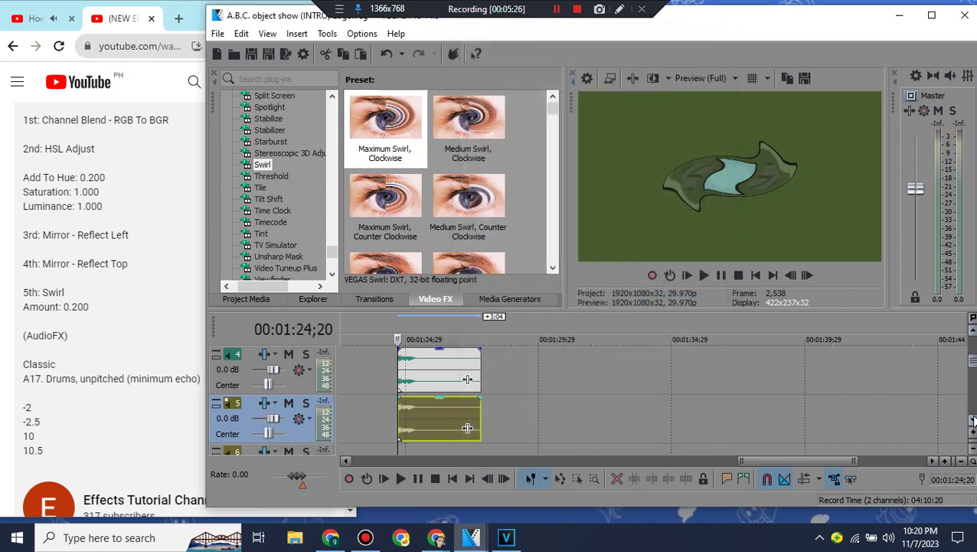
Step: Copy the audio event from track 5 and paste the copy onto track 6 at 00:01:24;20
right_click(450, 371)
click(460, 192)
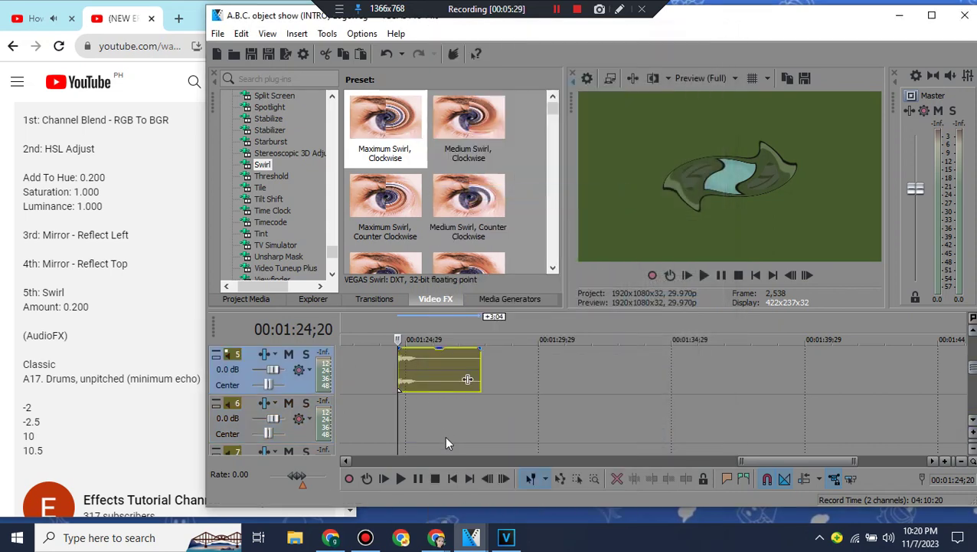
right_click(395, 431)
click(483, 259)
Step: Set the pitch change of the copied audio event on track 6 to the instructed 10.5
right_click(411, 425)
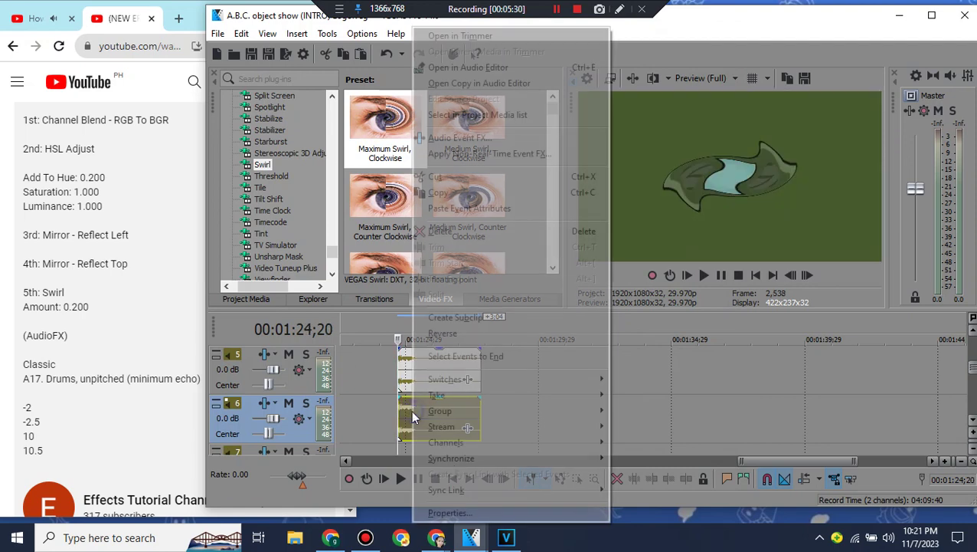
click(473, 508)
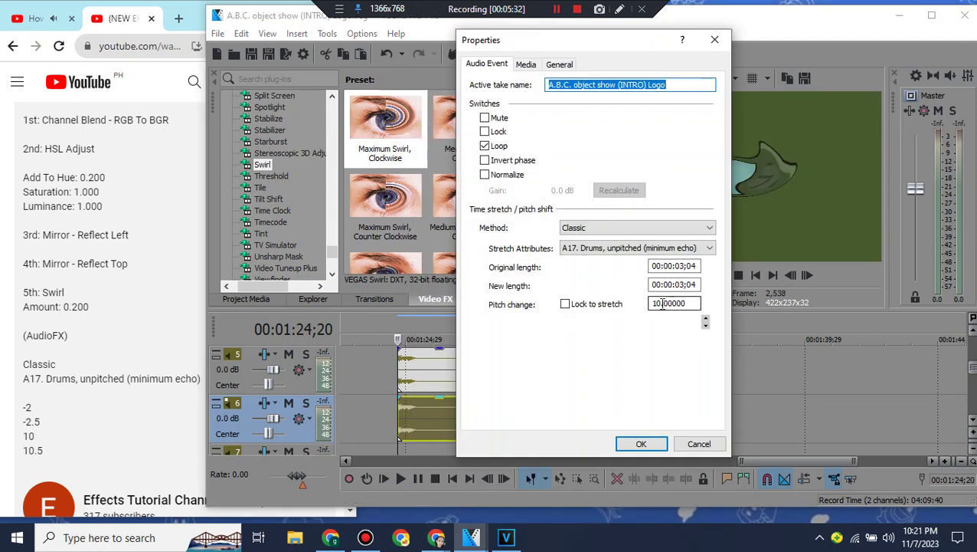
click(641, 447)
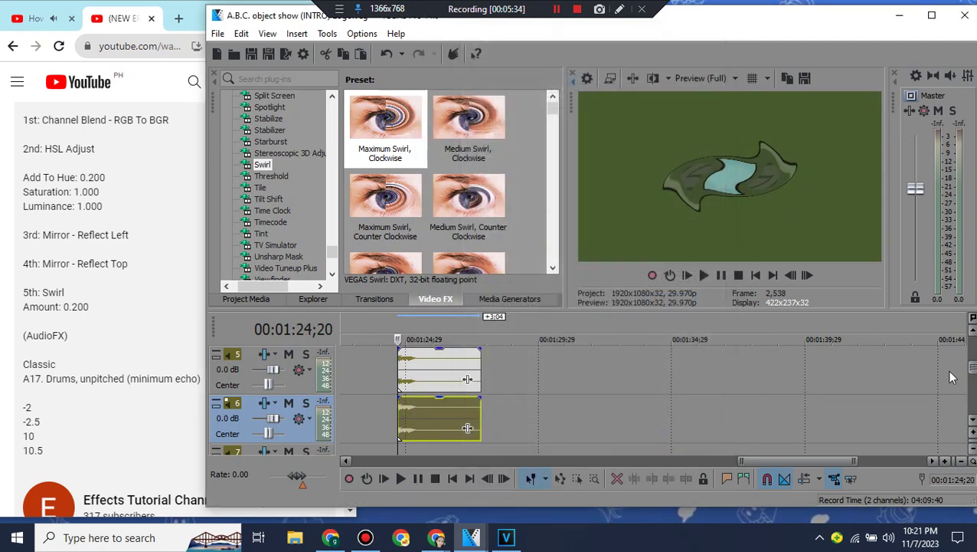
Step: Add another A.B.C. object show (INTRO) Logo.mp4 clip from the project media directly after the processed clip, at 00:01:27;24
scroll(467, 427, up, 5)
click(247, 299)
drag(408, 190, 460, 270)
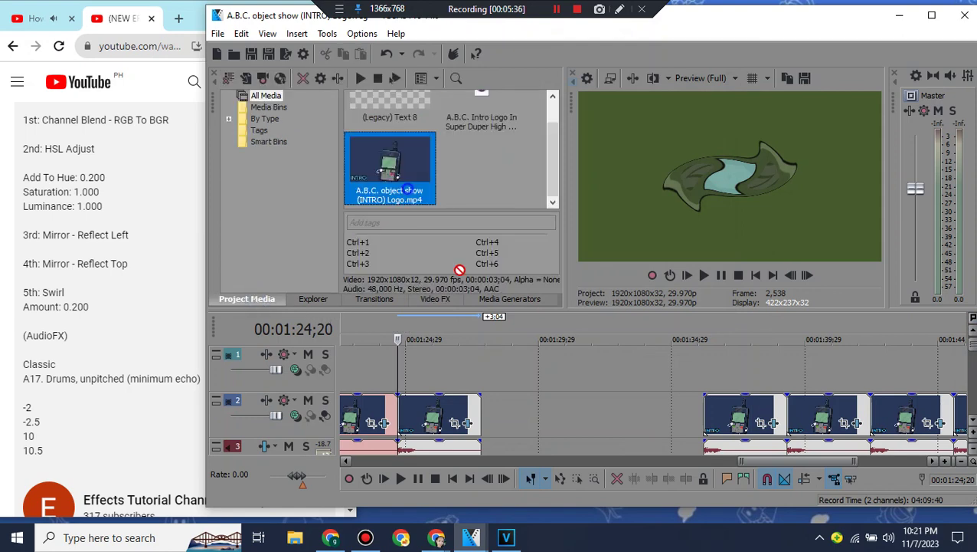
drag(489, 443, 489, 443)
Step: Switch to the browser, open the Klasky Csupo In G Major Q (CHANGED) video and expand its description to show the instructions
click(129, 294)
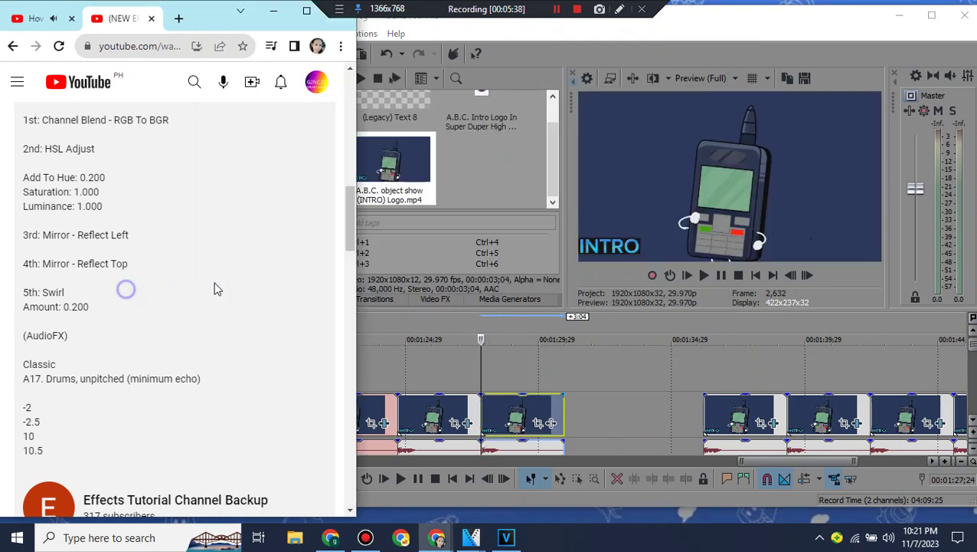
scroll(214, 287, up, 4)
scroll(215, 288, up, 2)
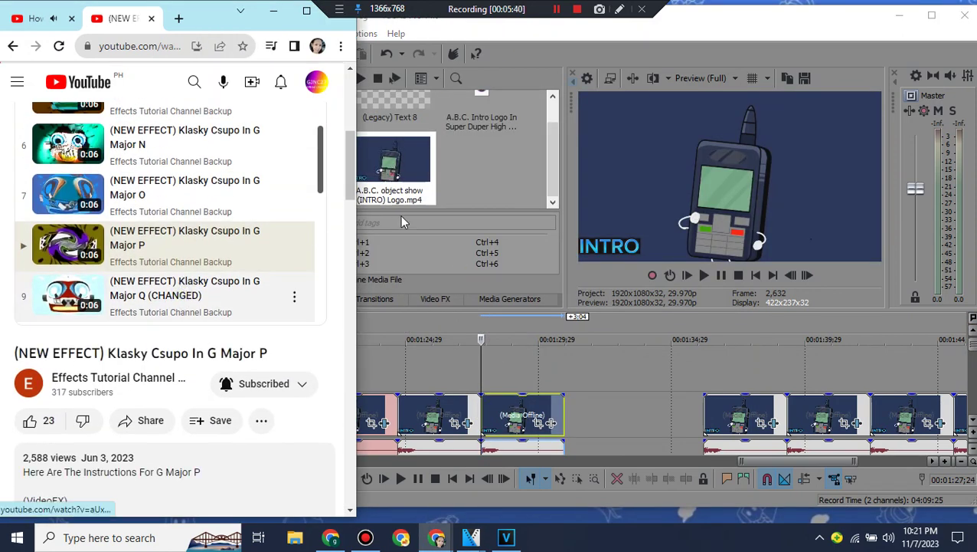
drag(351, 105, 341, 210)
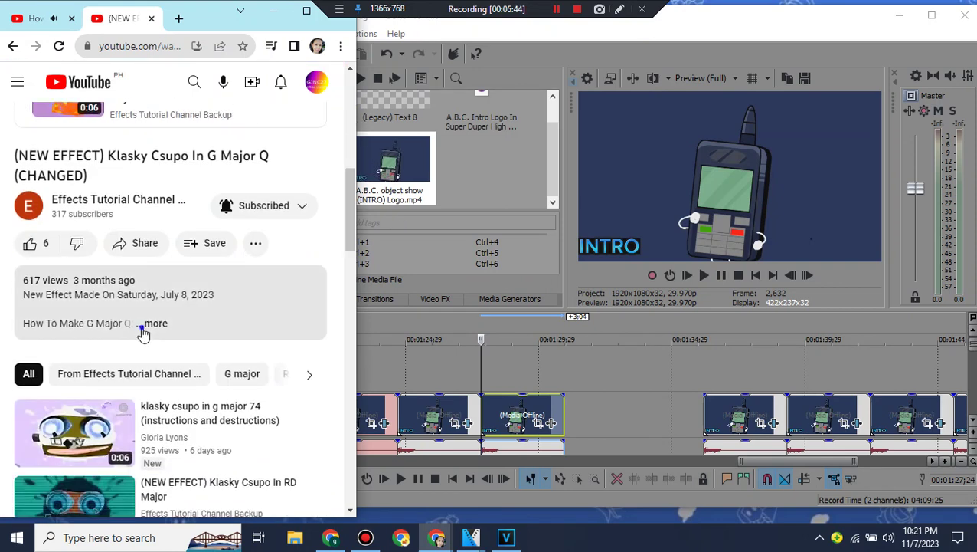
click(146, 326)
scroll(352, 267, down, 1)
Step: Switch to VEGAS Pro and apply the Color Corrector (Secondary) effect with the Invert Color preset to the new clip at 00:01:27;24
click(431, 301)
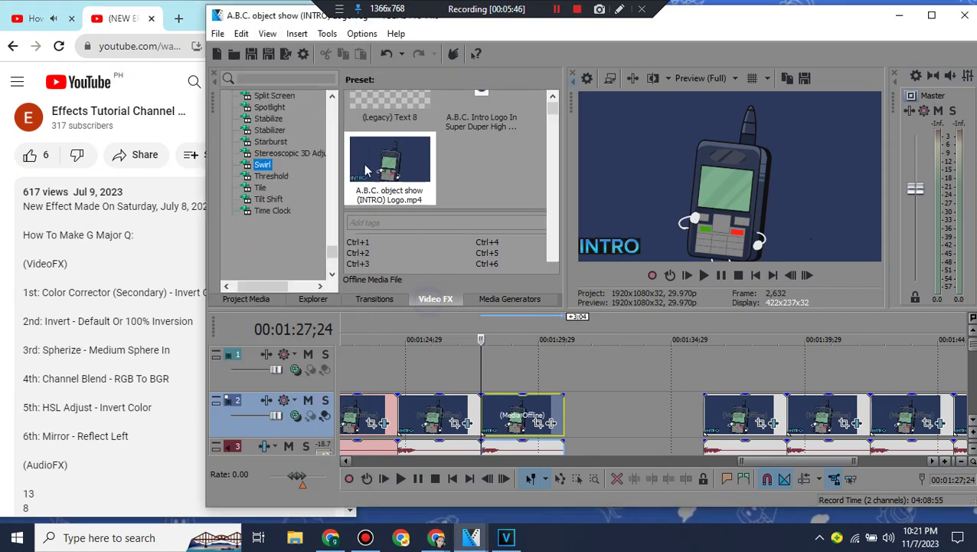
drag(334, 247, 332, 138)
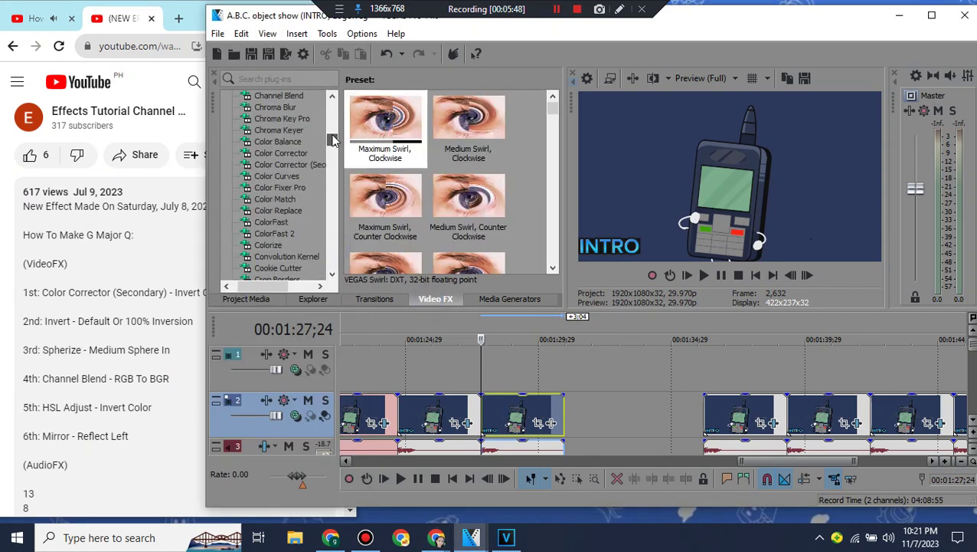
click(303, 166)
drag(468, 122, 521, 401)
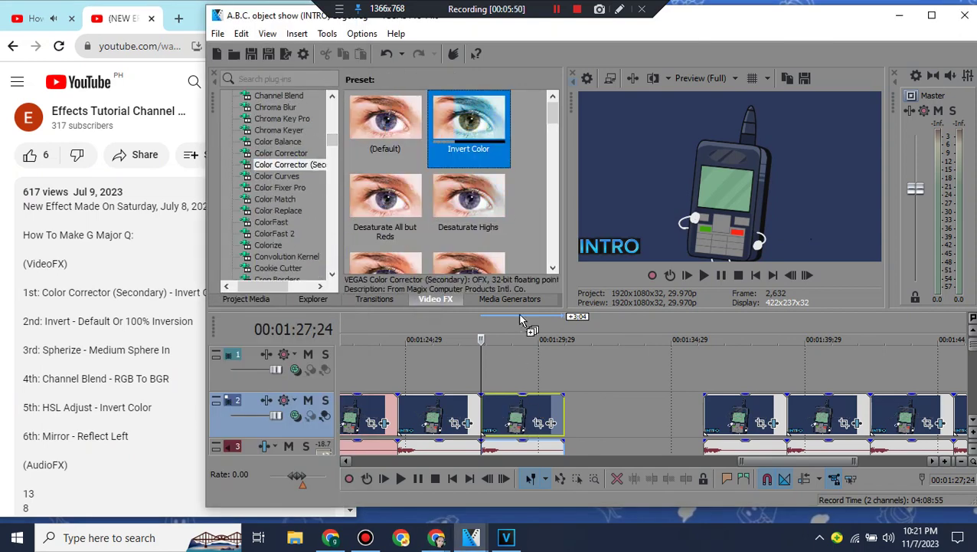
drag(520, 320, 521, 414)
click(678, 39)
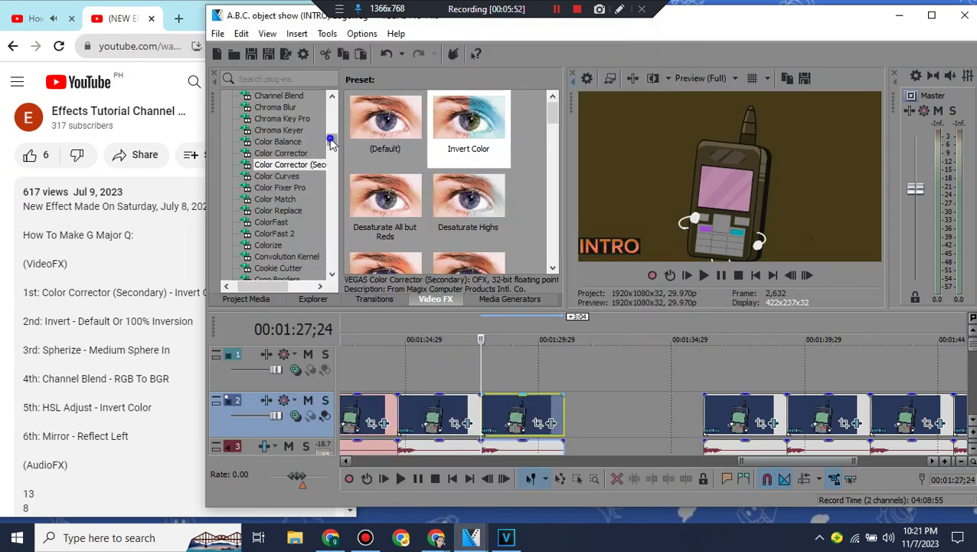
Step: Apply the Invert effect with the (Default) preset to the new clip
drag(332, 141, 332, 167)
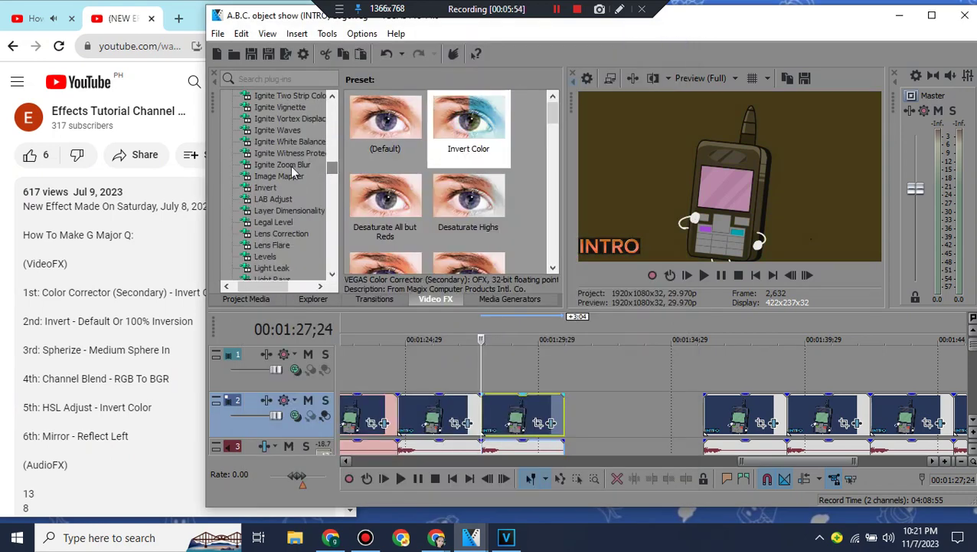
drag(385, 123, 508, 421)
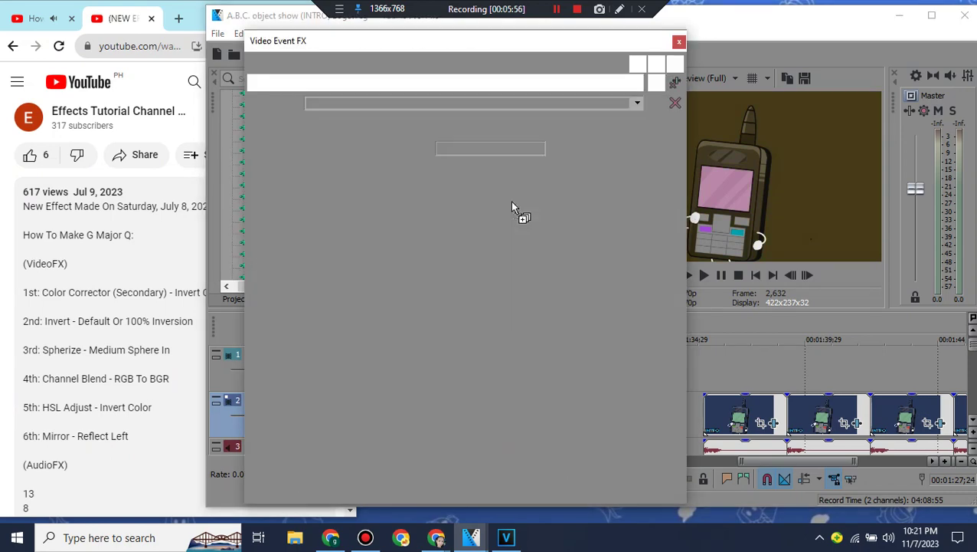
click(678, 42)
Step: Apply the Spherize effect with the Maximum Sphere In preset to the new clip
drag(333, 168, 337, 252)
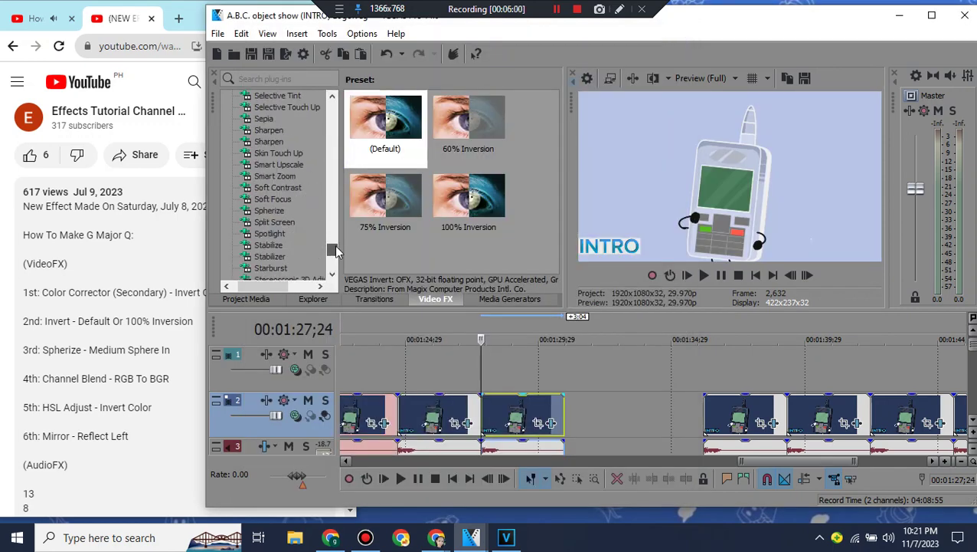
click(269, 210)
drag(468, 121, 512, 422)
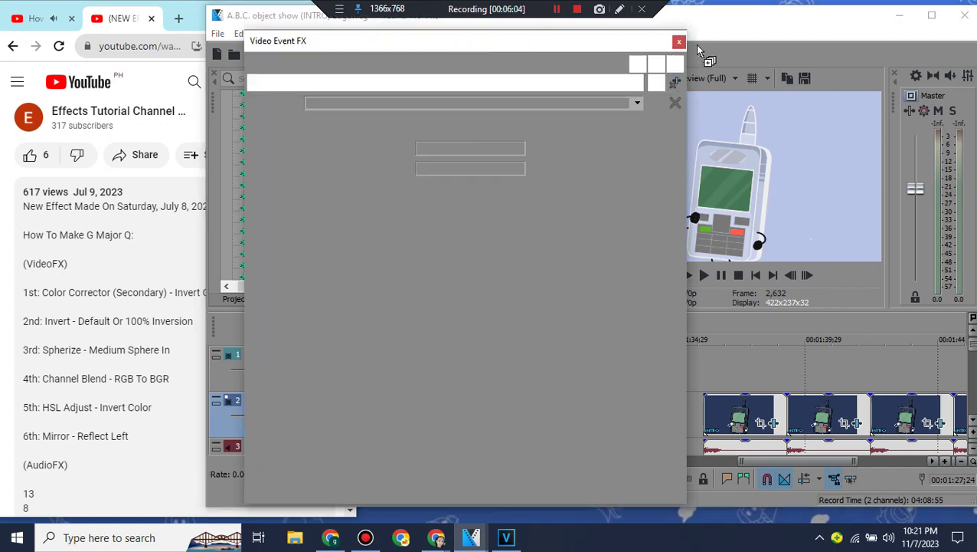
click(679, 43)
Step: Apply the Channel Blend effect with the RGB to BGR preset to the new clip
scroll(340, 261, down, 5)
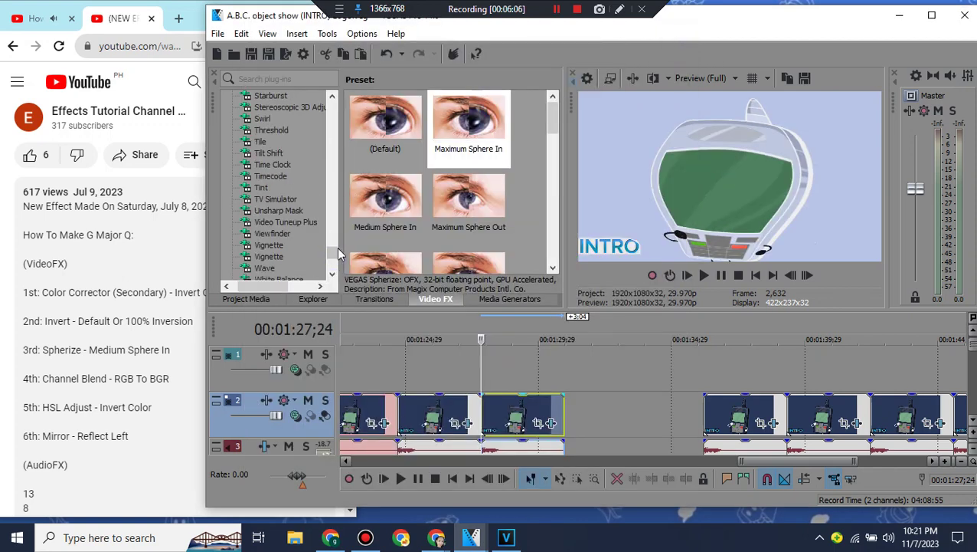
drag(340, 254, 332, 144)
click(279, 141)
drag(385, 200, 522, 426)
click(679, 39)
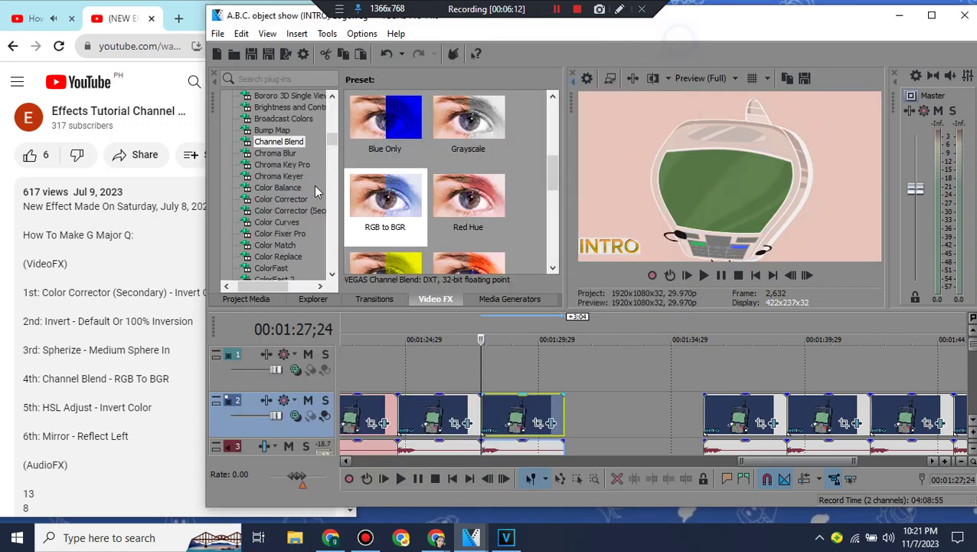
Step: Apply the HSL Adjust effect with the instructed Invert Color preset to the new clip
drag(333, 142, 379, 161)
click(274, 199)
drag(494, 417, 498, 420)
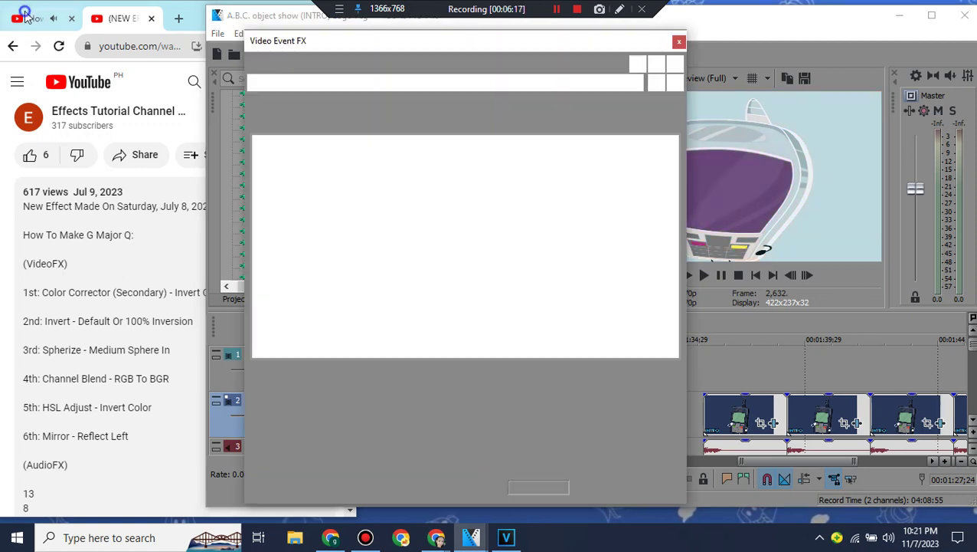
click(678, 41)
Step: Apply the Mirror effect with the Reflect Left preset to the new clip
scroll(292, 201, down, 15)
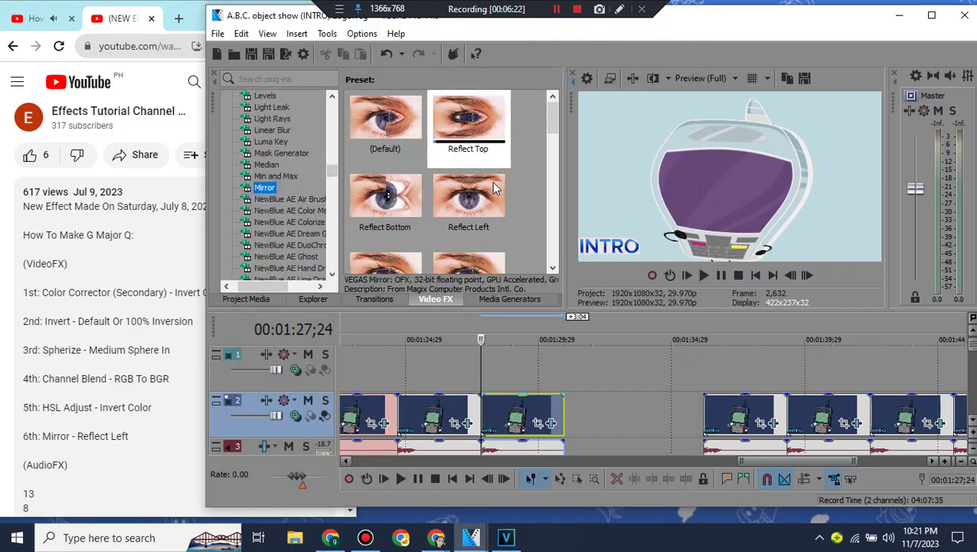
drag(468, 200, 520, 420)
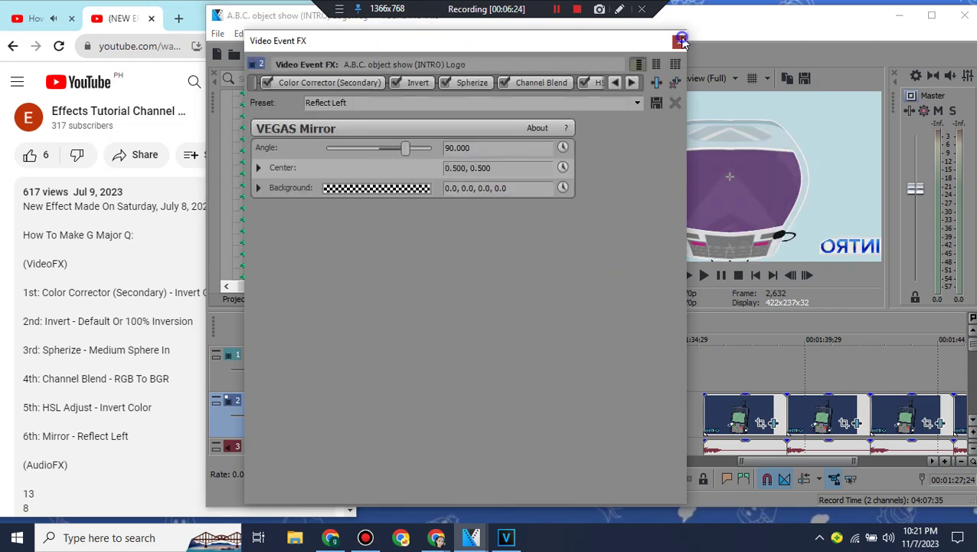
click(678, 41)
Step: Check the G Major Q audio values and set the new clip's audio event on track 3 to élastique with a pitch change of 13
click(973, 420)
click(165, 345)
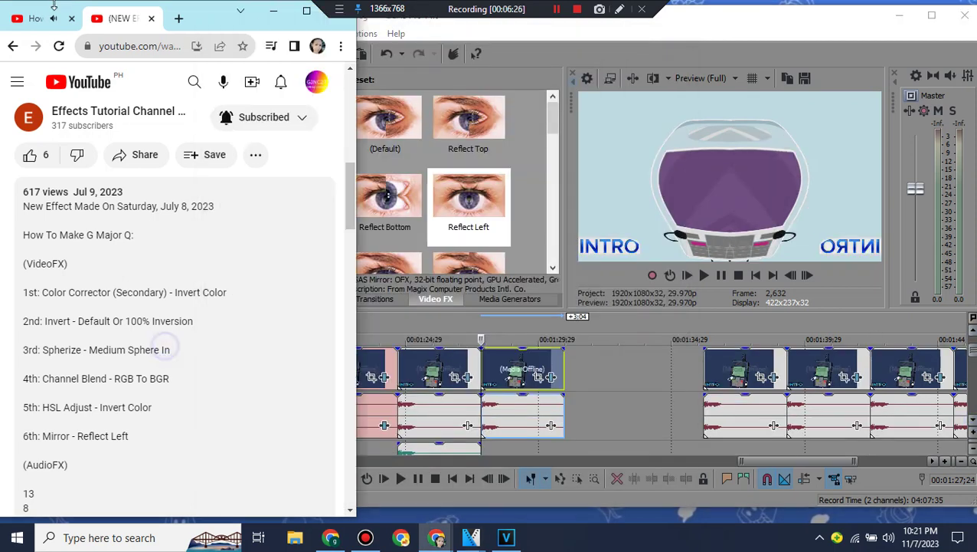
click(47, 17)
click(111, 18)
scroll(268, 242, down, 3)
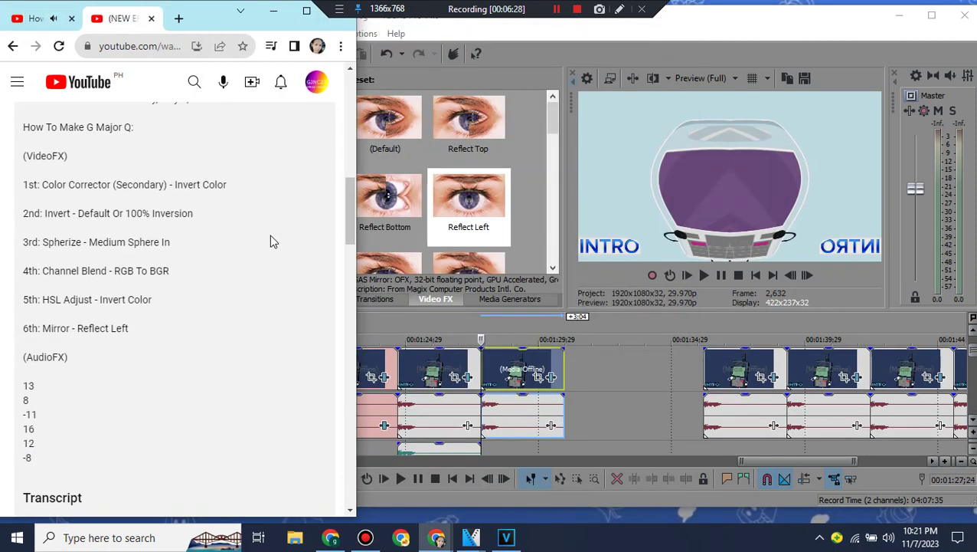
click(519, 427)
right_click(519, 427)
click(576, 515)
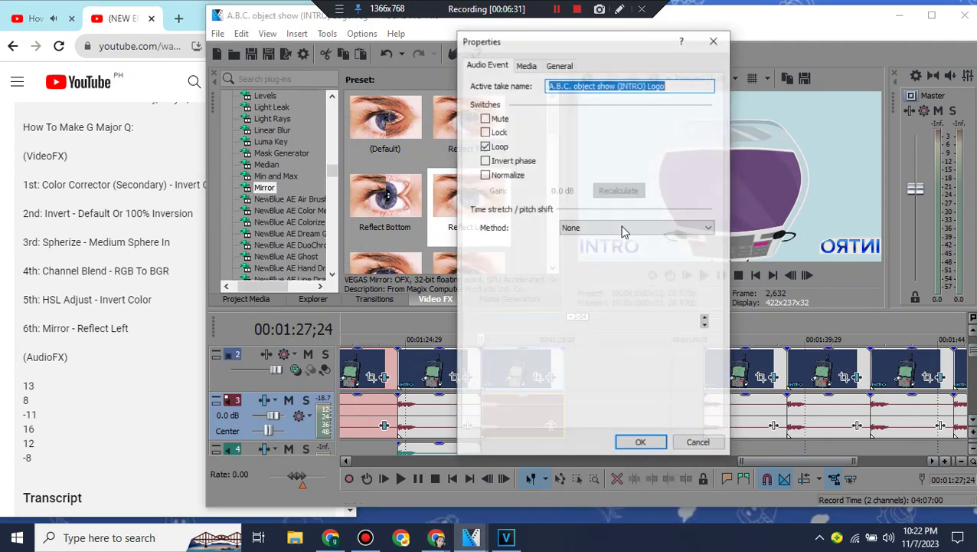
click(622, 227)
click(581, 251)
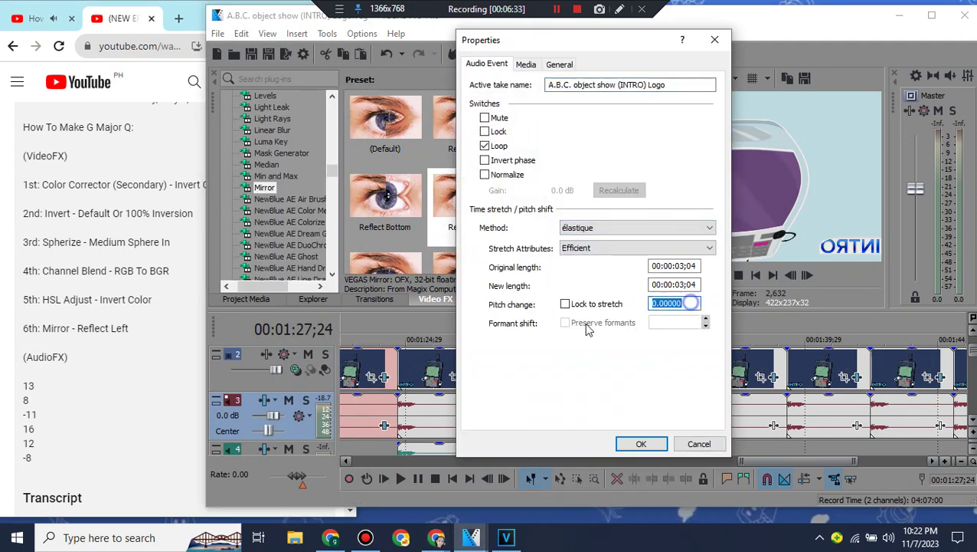
click(642, 444)
Step: Copy the new clip's audio event from track 3 and paste it at 00:01:27;24 on track 4
scroll(518, 363, down, 1)
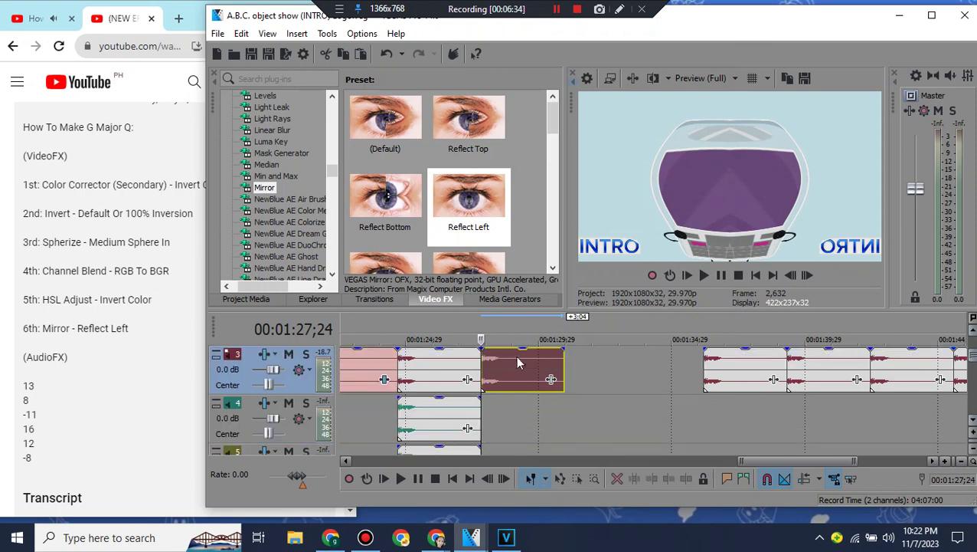
right_click(498, 369)
click(536, 210)
right_click(495, 426)
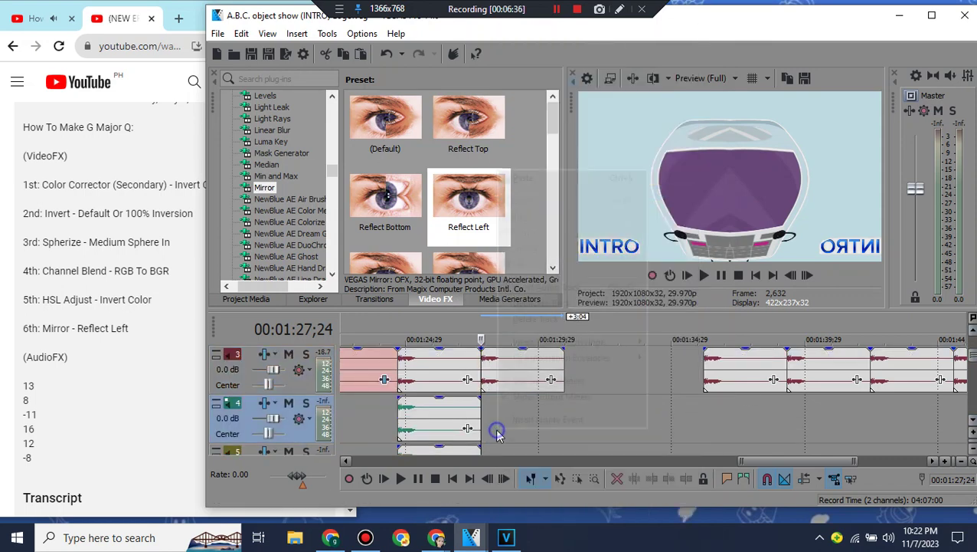
click(537, 178)
Step: Duplicate the pasted video track 4 and delete the extra copy
right_click(468, 414)
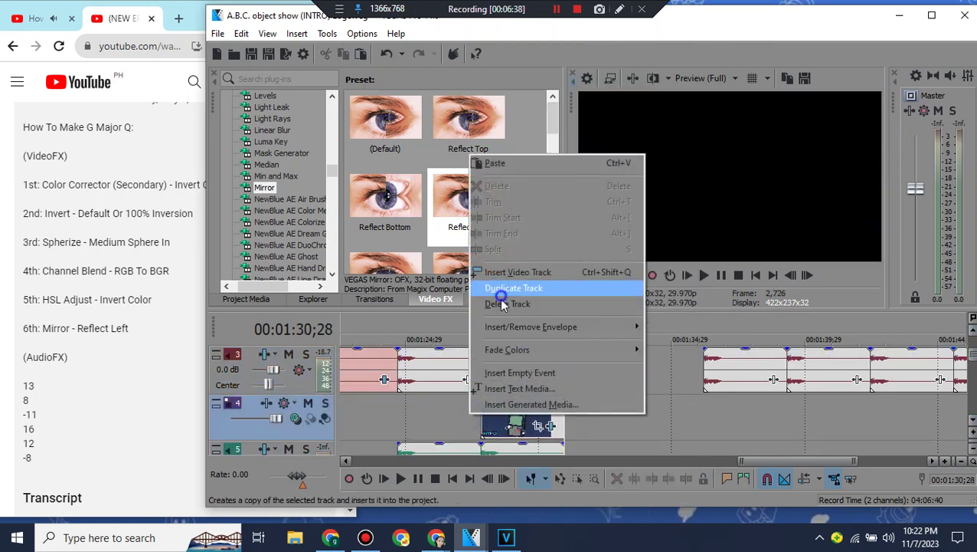
click(499, 290)
right_click(471, 413)
click(498, 300)
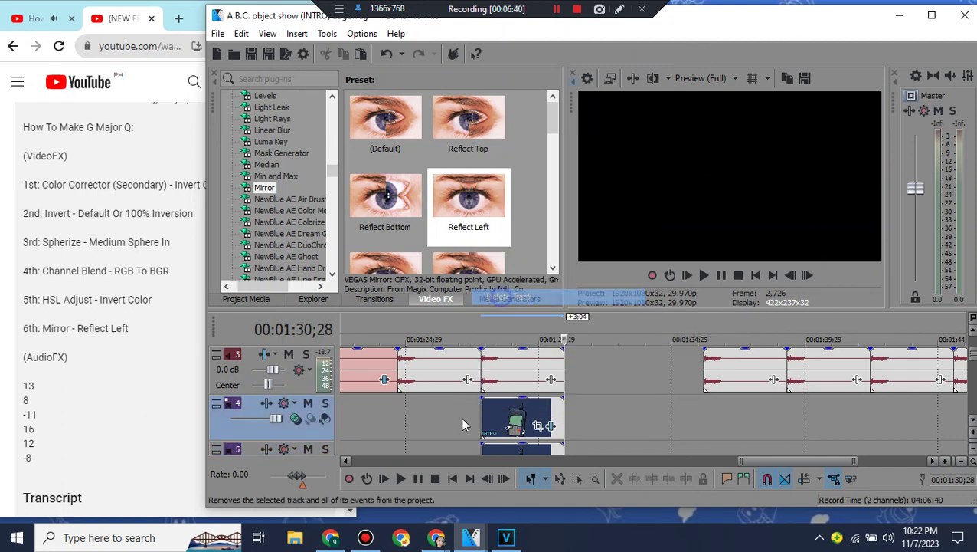
Step: Delete the leftover video track 4 and set the pitch change of the copied audio event on audio track 4 to 8
right_click(461, 416)
click(497, 309)
right_click(485, 410)
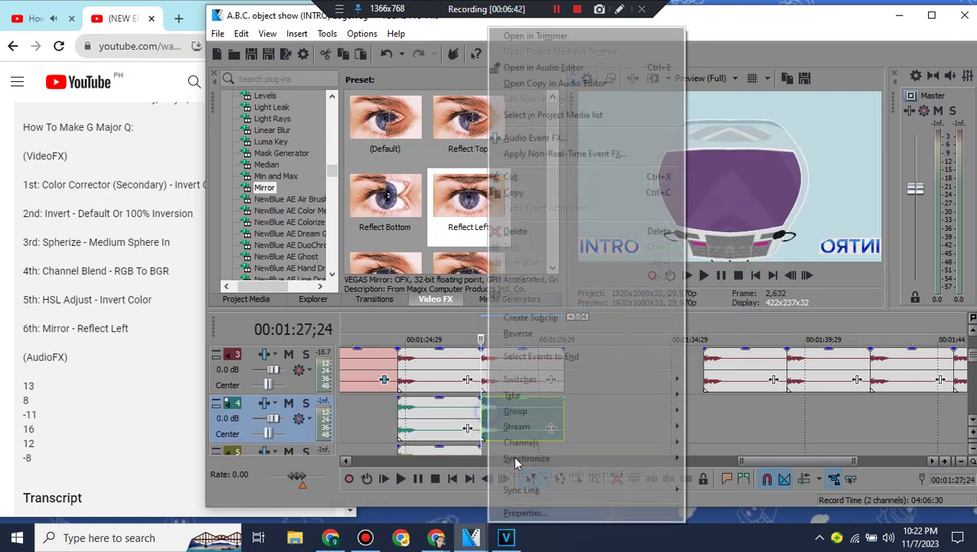
click(534, 514)
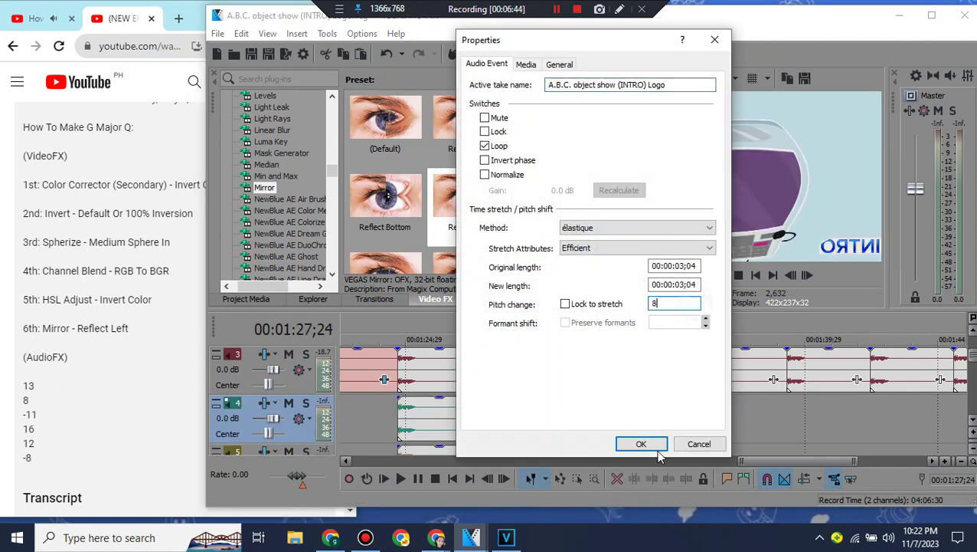
text(8)
click(656, 450)
Step: Copy the audio event at 00:01:27;24 from track 4 onto track 5 and set its pitch change to -11
right_click(515, 377)
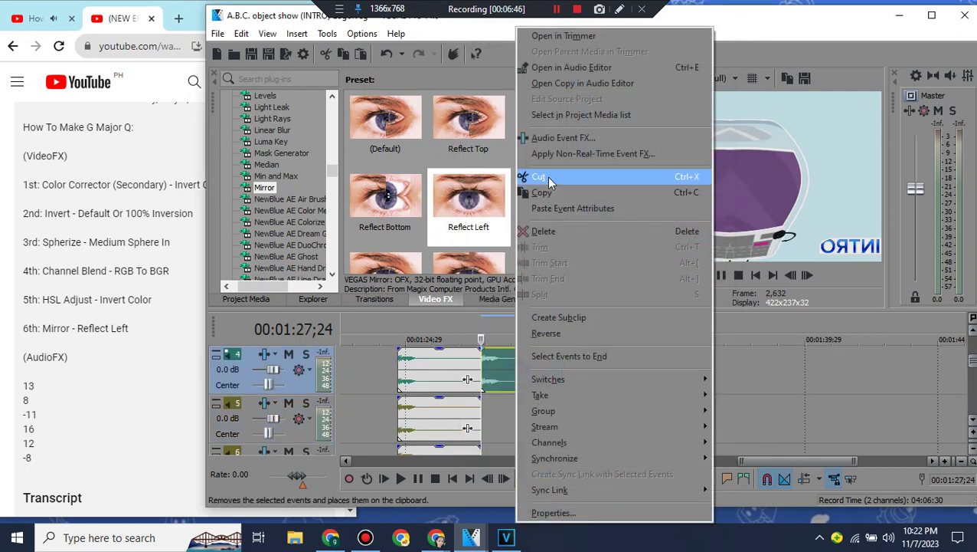
click(547, 192)
right_click(513, 425)
click(484, 425)
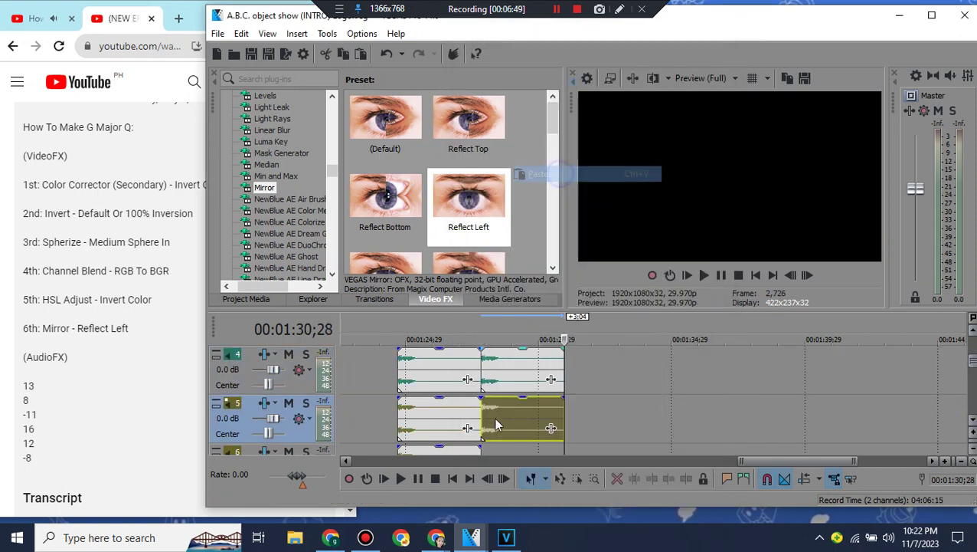
right_click(492, 425)
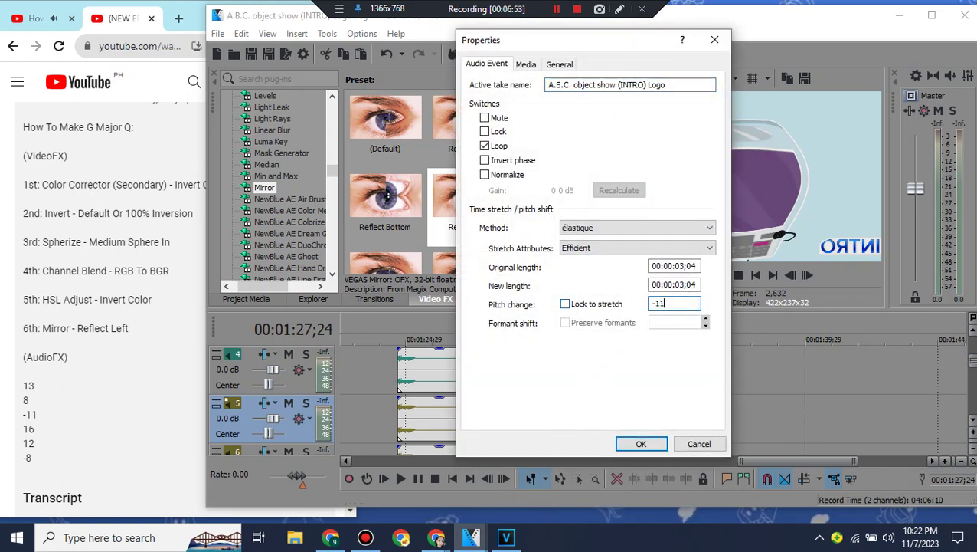
key(Return)
Step: Paste the copied audio event at 00:01:27;24 on track 6 and set its pitch change to 16
click(972, 420)
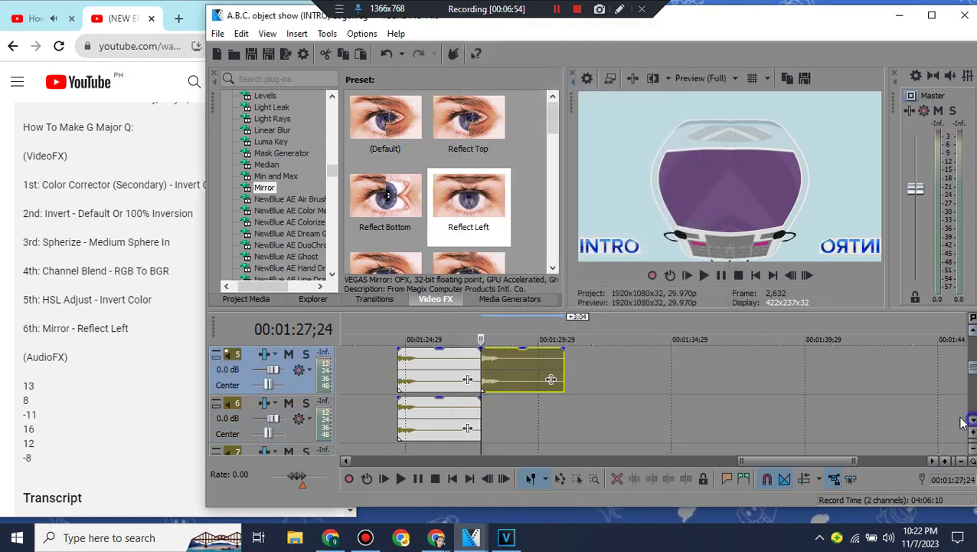
right_click(490, 424)
click(524, 205)
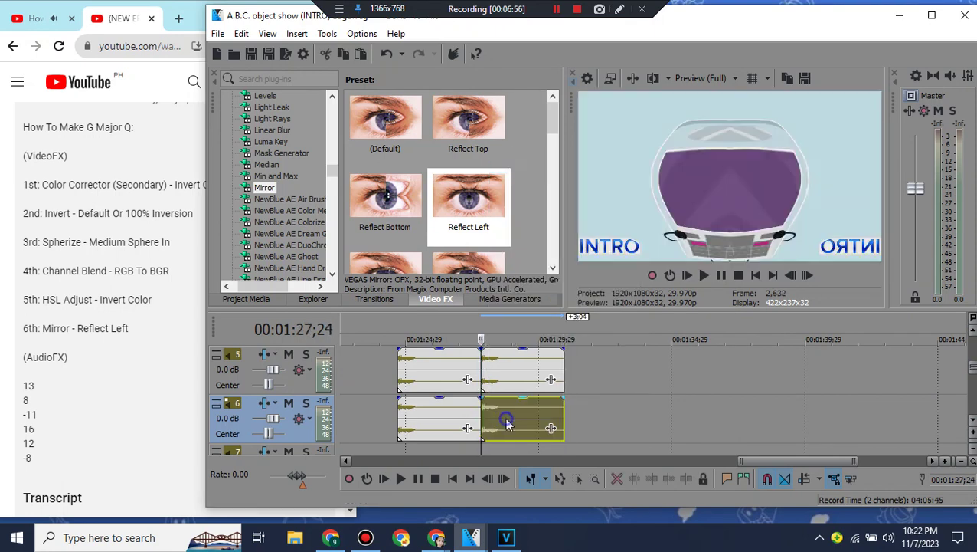
right_click(507, 424)
click(558, 509)
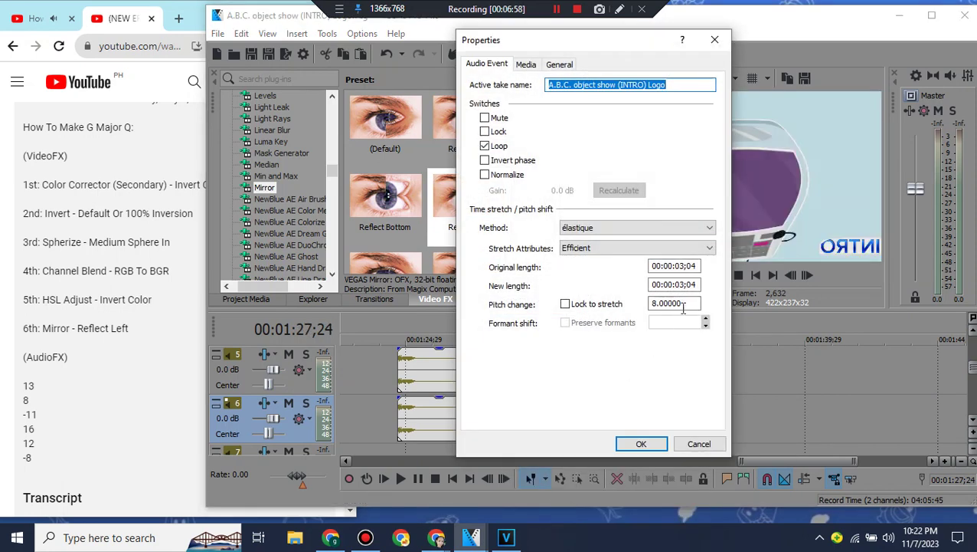
click(674, 303)
text(16)
click(640, 443)
Step: Paste the copied audio event at 00:01:27;24 on track 7 and set its pitch change to 12
scroll(544, 424, down, 1)
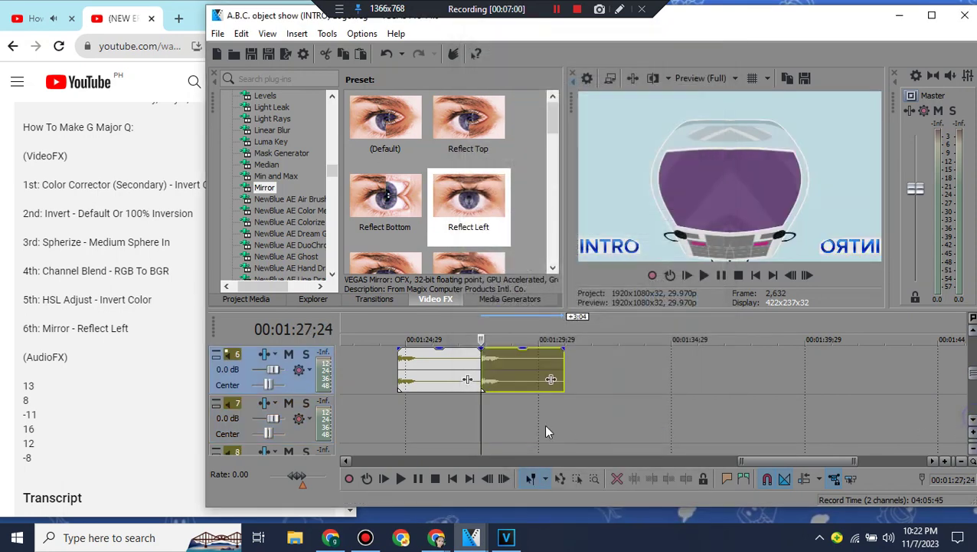
right_click(544, 424)
click(567, 171)
right_click(506, 415)
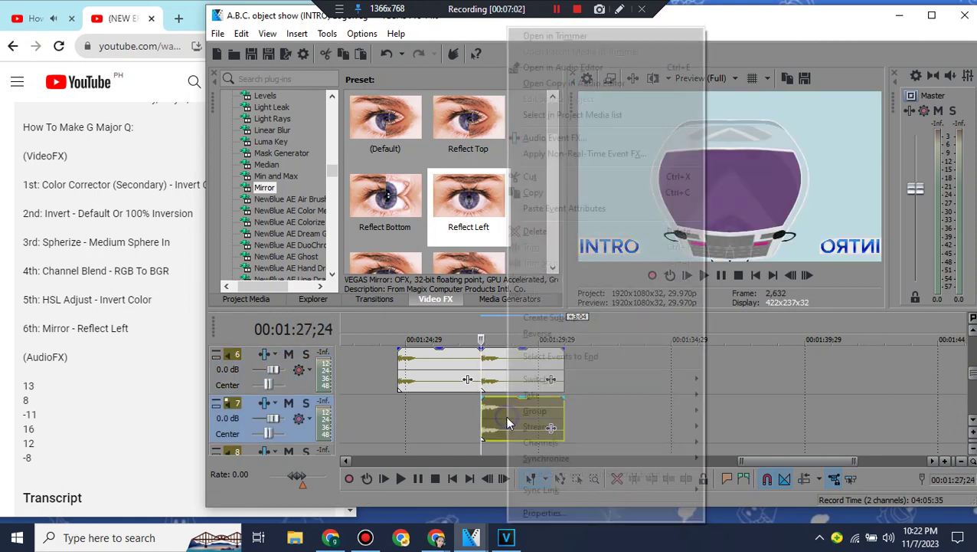
click(546, 513)
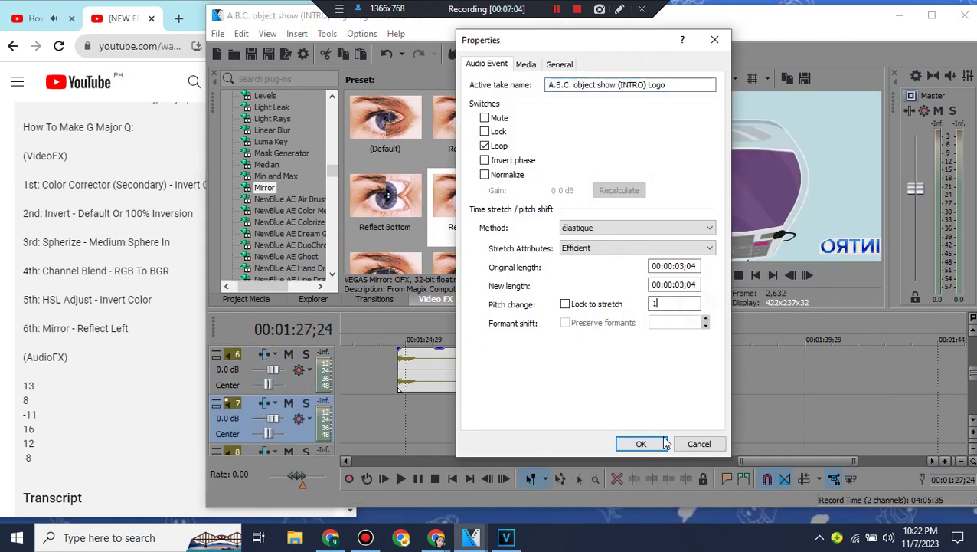
click(643, 443)
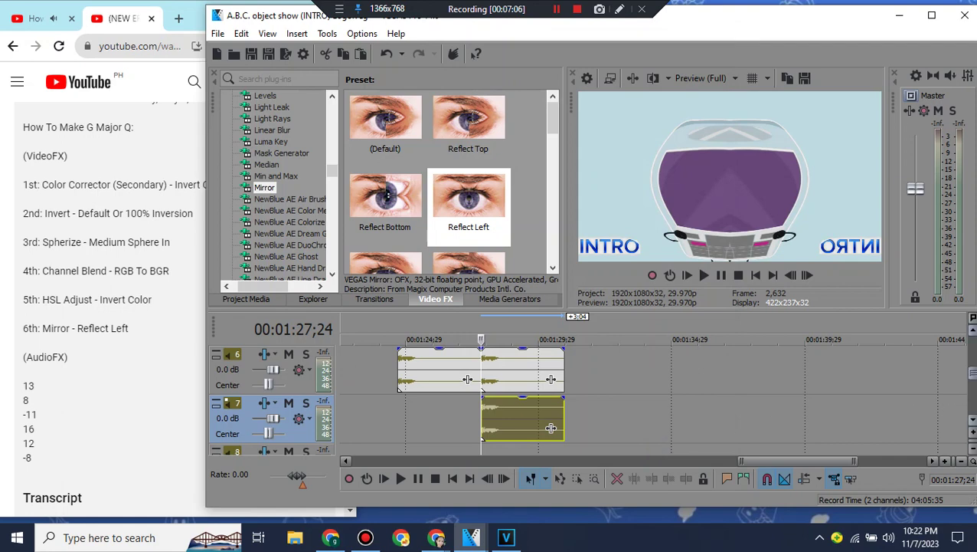
Step: Paste the copied audio event at 00:01:27;24 on track 8 and set its pitch change to -8
scroll(502, 412, down, 1)
right_click(502, 412)
click(538, 159)
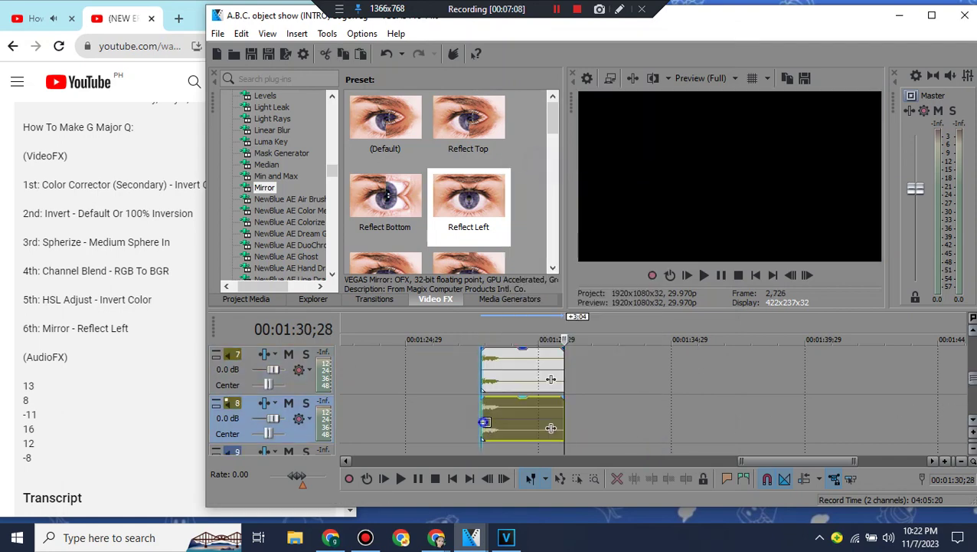
right_click(551, 427)
click(546, 482)
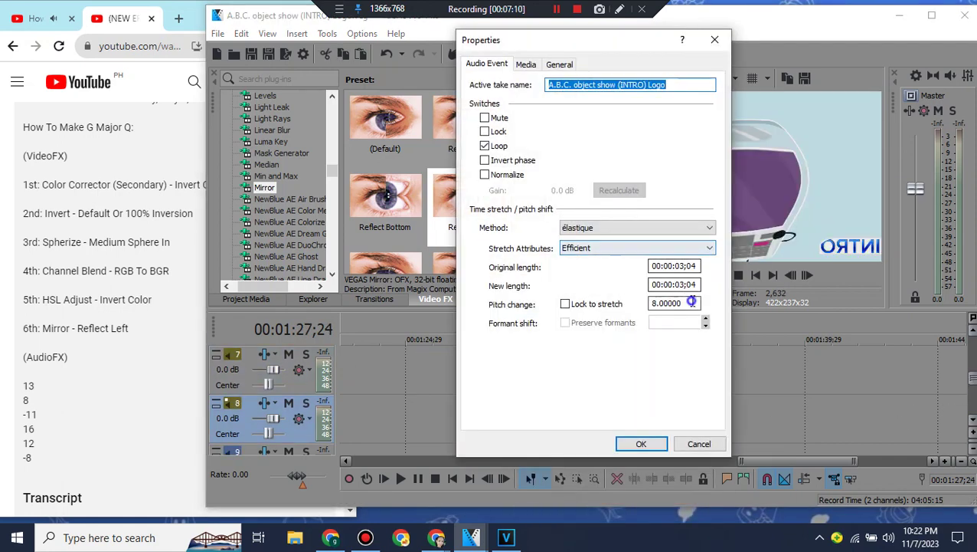
click(651, 445)
Step: Add another copy of A.B.C. object show (INTRO) Logo.mp4 to track 2 at 00:01:30;28
drag(970, 376, 963, 331)
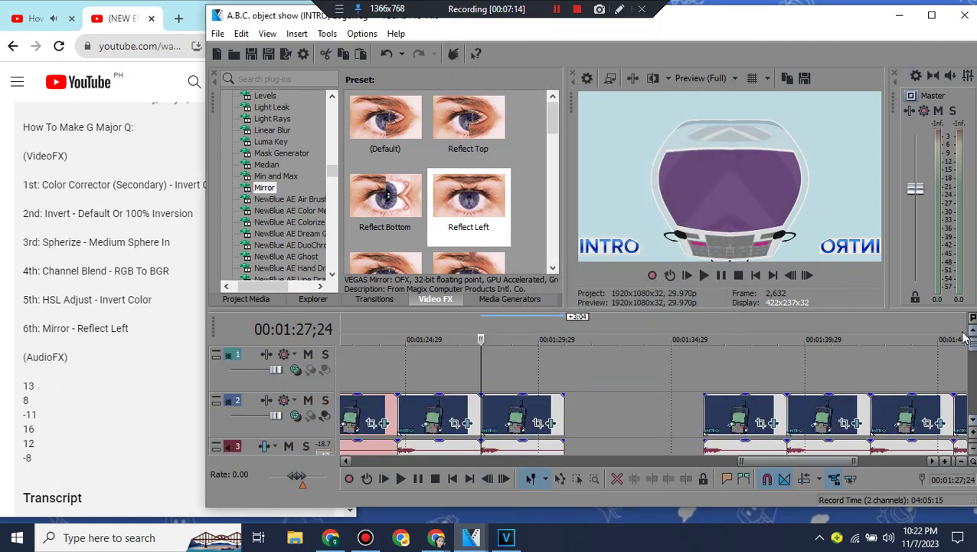
click(247, 298)
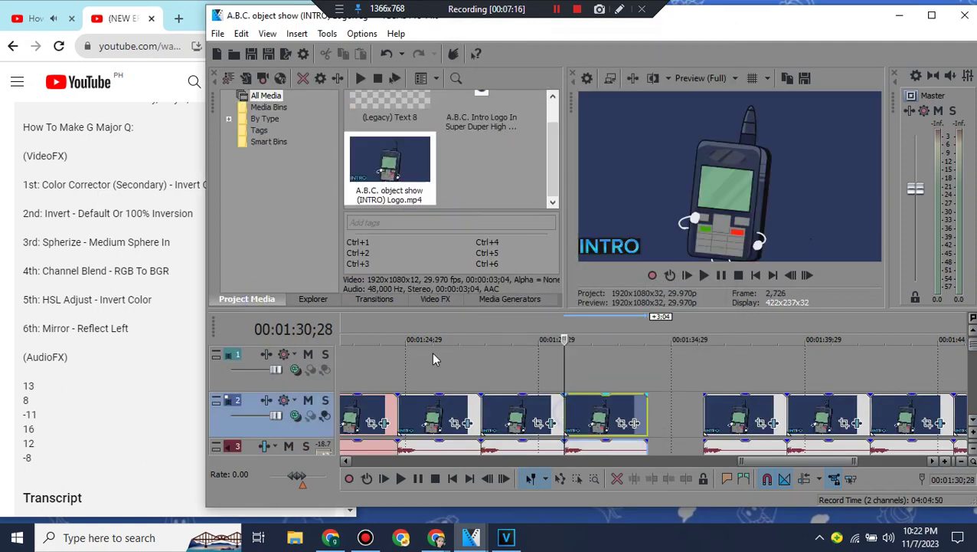
Step: Switch to YouTube, open the Klasky Csupo In G Major R video from the playlist and expand its description to read the effect instructions
click(93, 213)
scroll(277, 290, up, 5)
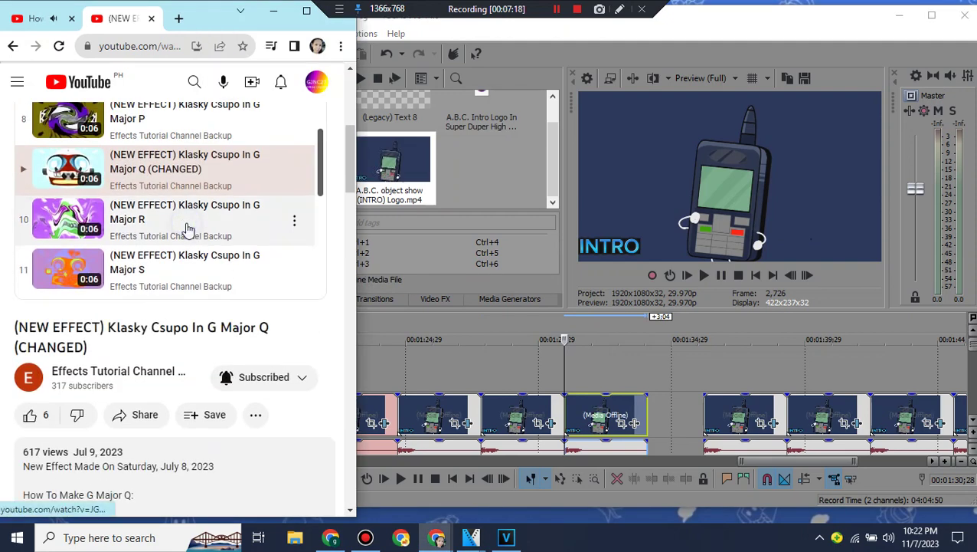
click(297, 224)
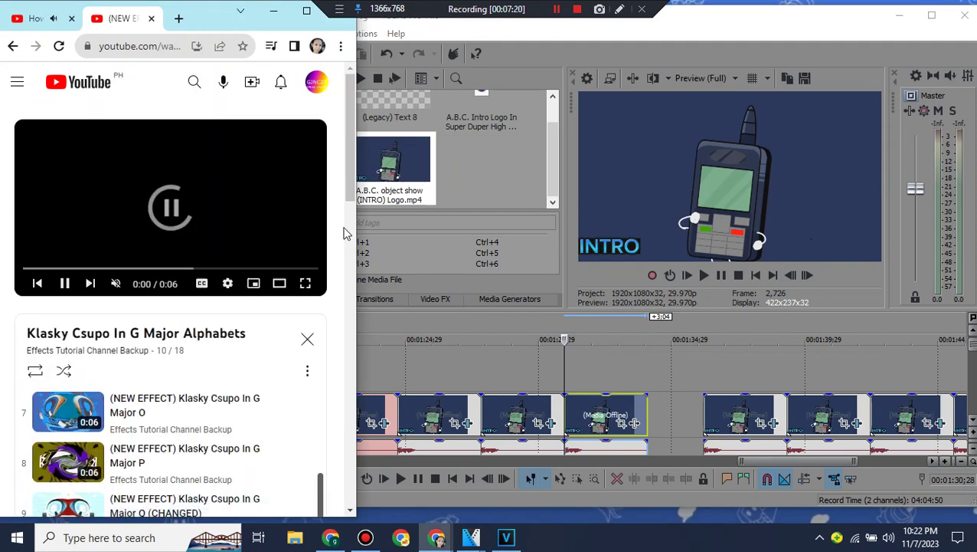
scroll(342, 230, down, 5)
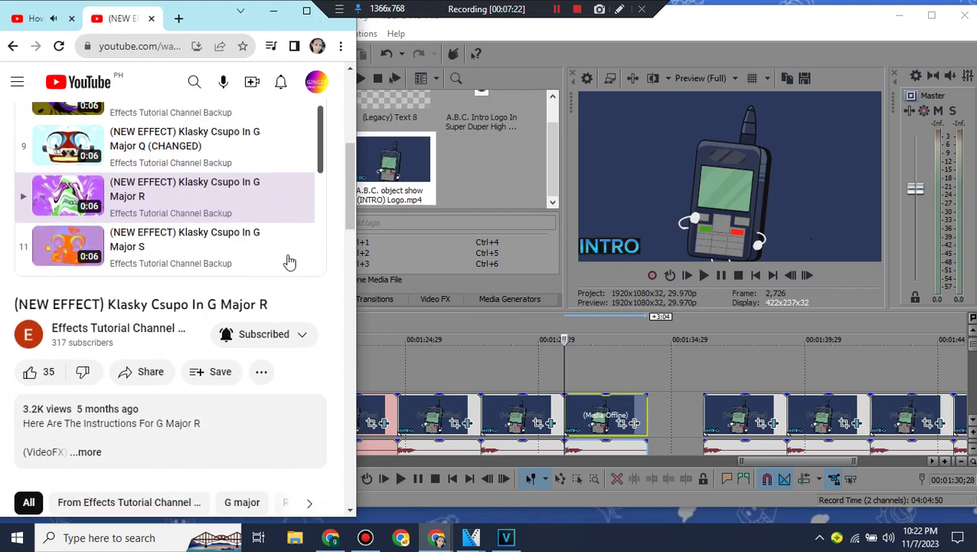
click(144, 436)
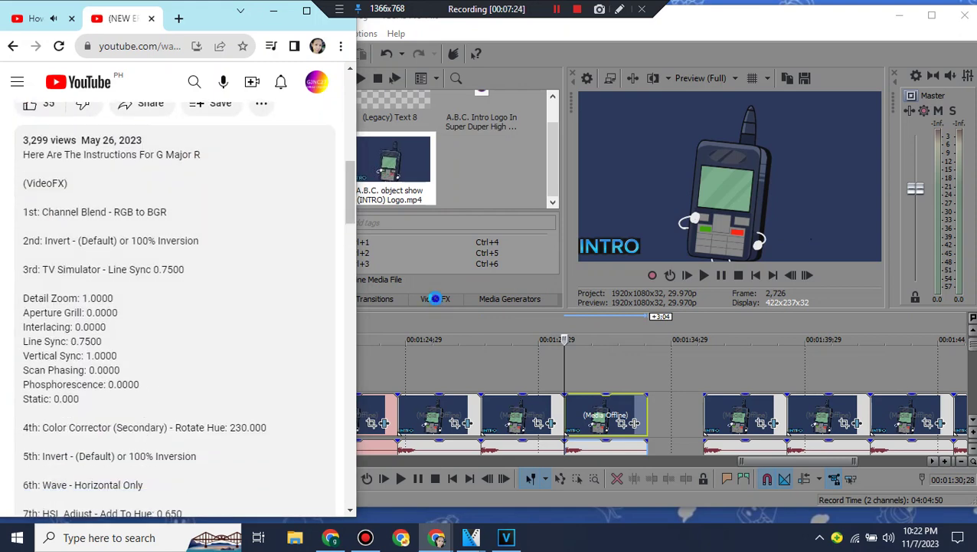
Step: Apply the Channel Blend effect with the RGB to BGR preset to the new clip at 00:01:30;28
click(435, 299)
drag(330, 168, 333, 142)
click(279, 95)
drag(385, 198, 611, 415)
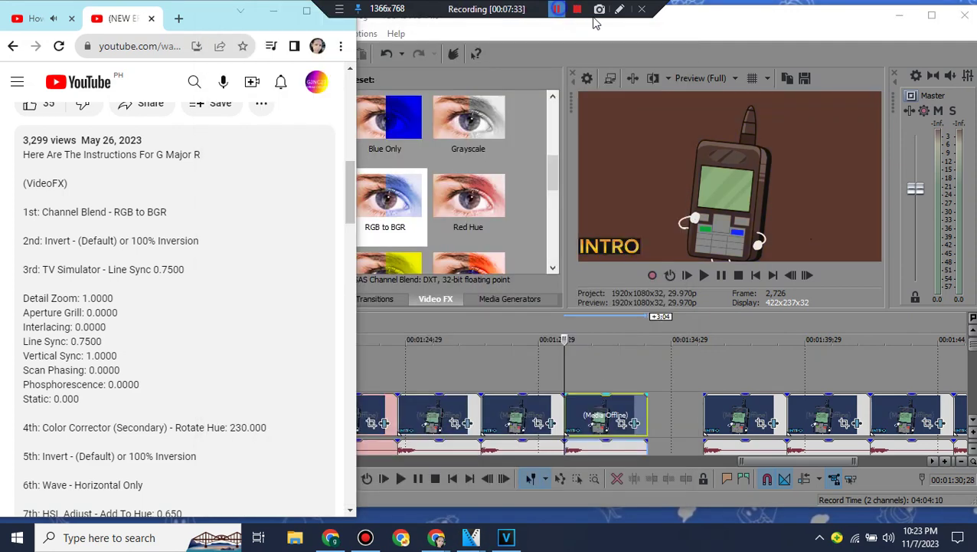
Step: Add the Invert effect with the (Default) preset to the new clip after Channel Blend
scroll(336, 205, down, 15)
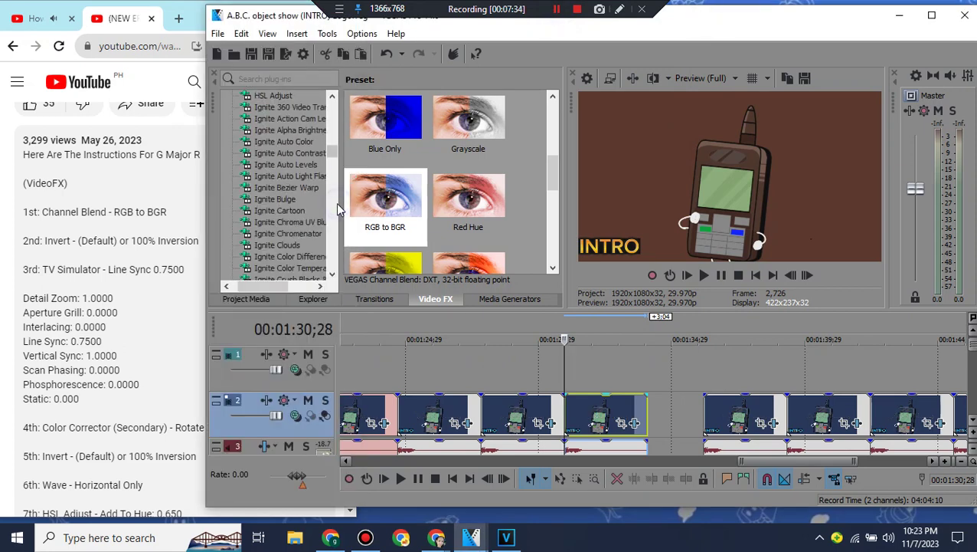
scroll(334, 206, down, 10)
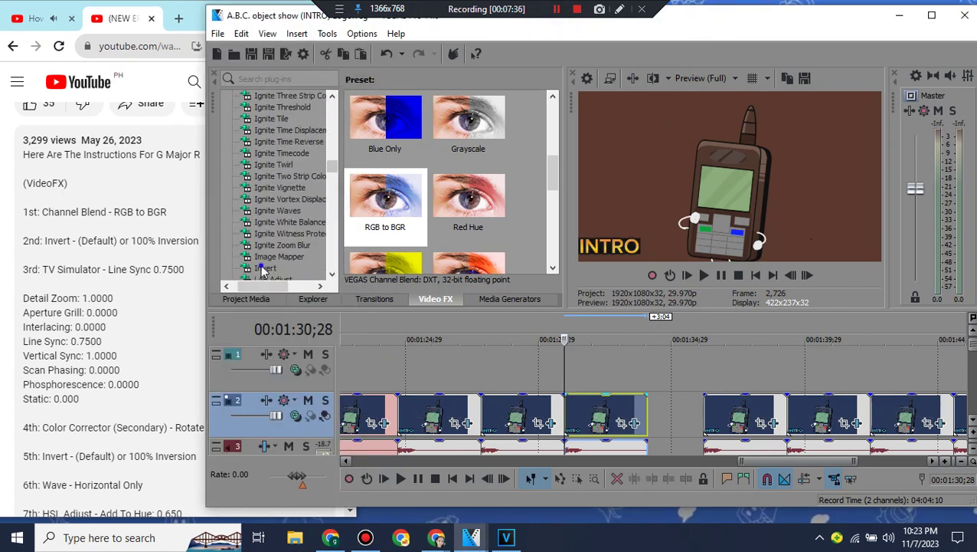
drag(263, 269, 508, 287)
drag(583, 414, 590, 415)
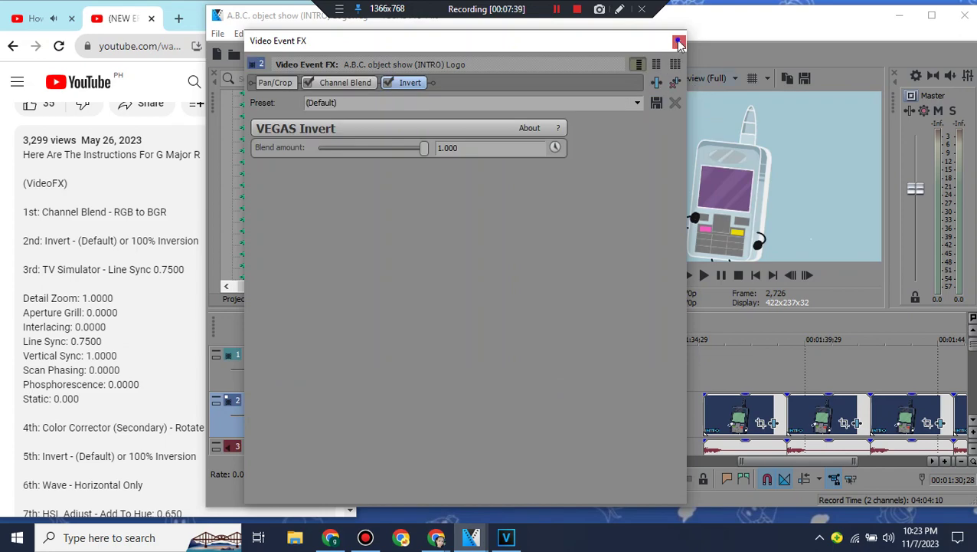
click(678, 39)
Step: Apply a TV Simulator preset to the new clip for the third G Major R effect, the line sync distortion
drag(331, 173, 331, 253)
click(329, 155)
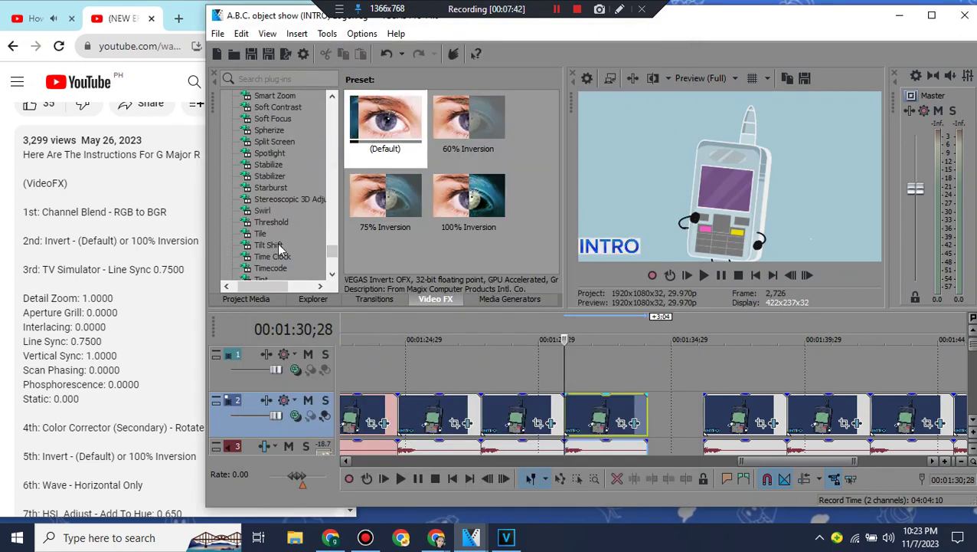
click(332, 273)
click(278, 244)
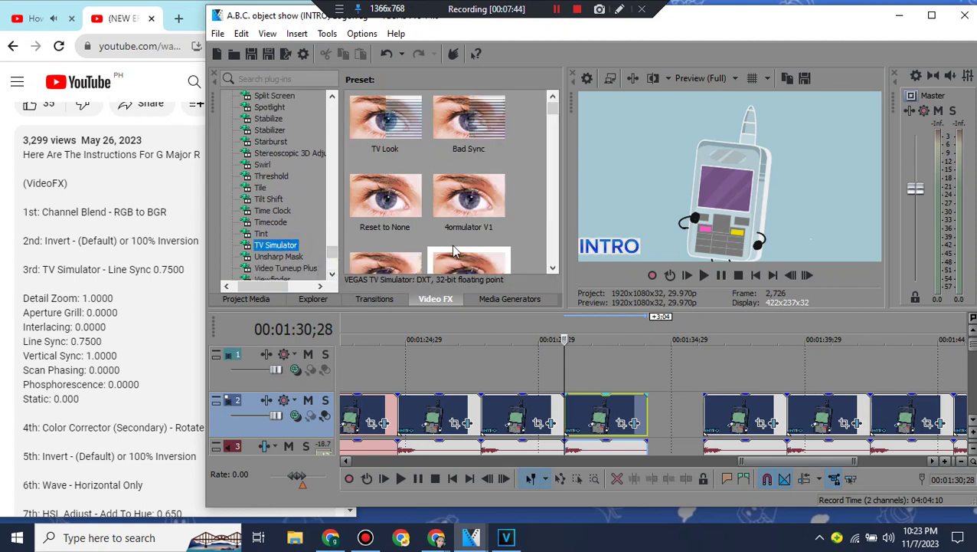
drag(584, 419, 585, 420)
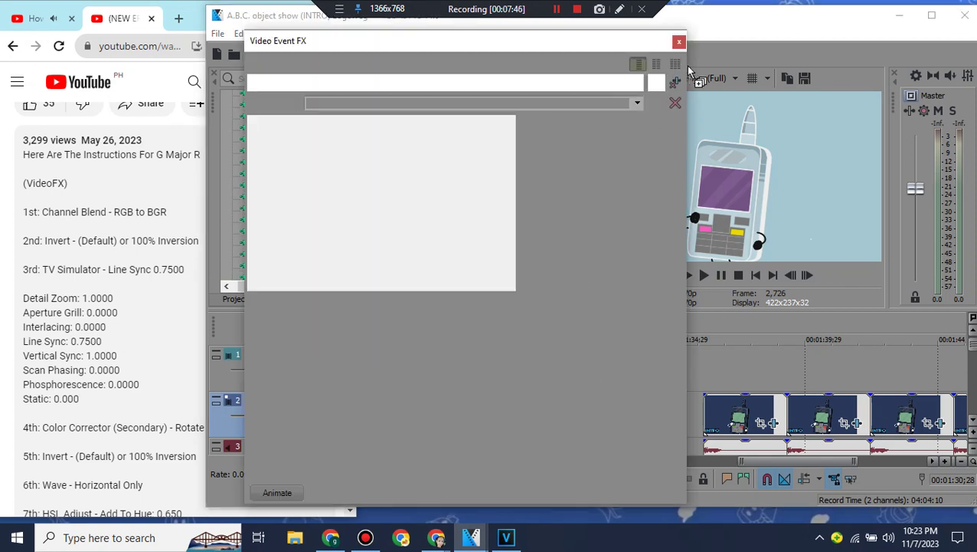
click(681, 42)
Step: Apply the Color Corrector (Secondary) preset below C-Major to the new clip for the fourth G Major R effect, the hue rotation
click(333, 142)
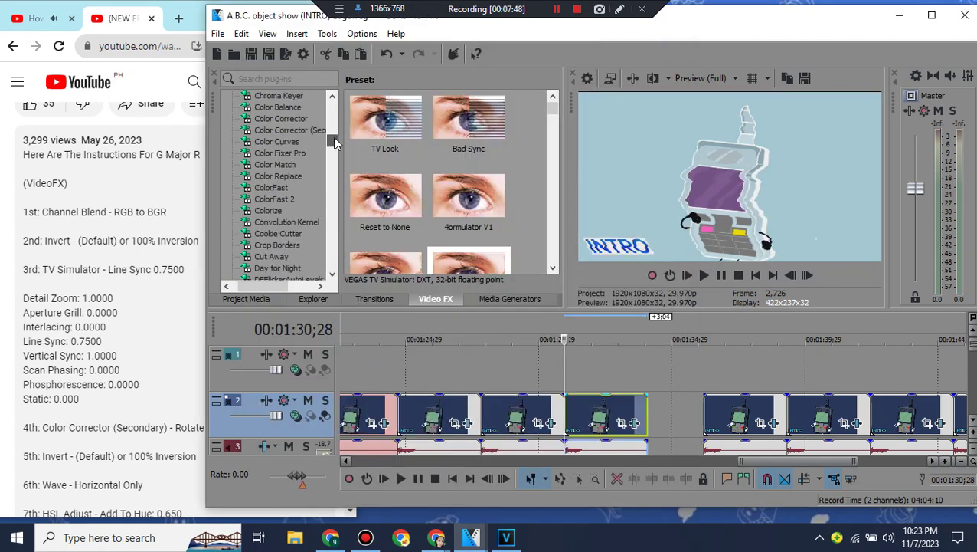
click(290, 130)
click(146, 255)
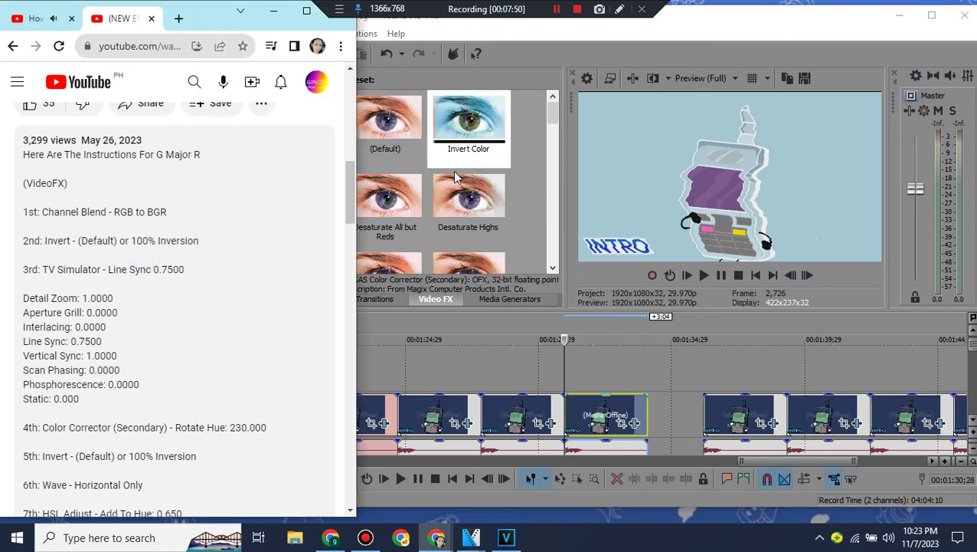
click(552, 267)
scroll(552, 261, down, 3)
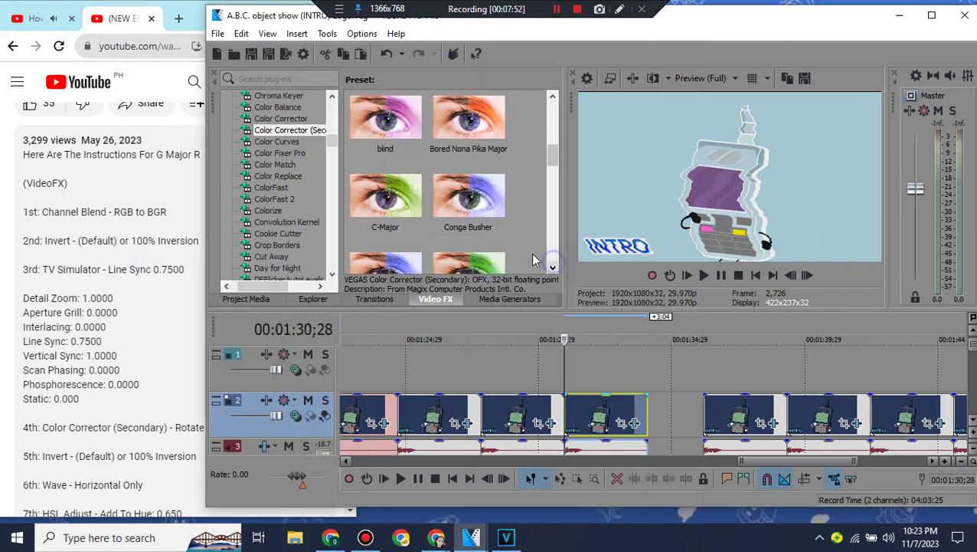
click(375, 200)
drag(387, 262, 508, 325)
drag(592, 413, 594, 415)
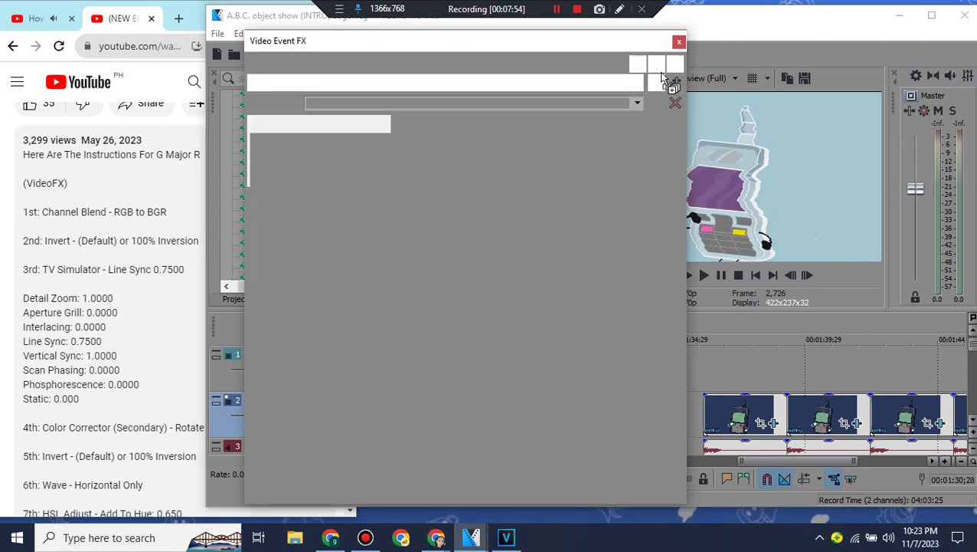
Step: Check the remaining G Major R instructions and add a second Invert effect with the (Default) preset to the new clip
click(113, 298)
scroll(130, 305, down, 2)
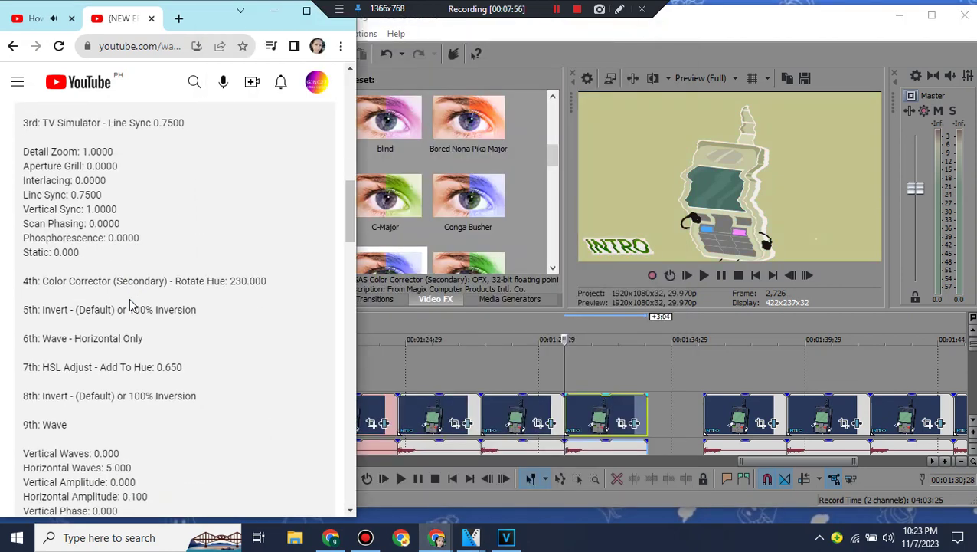
click(710, 33)
drag(332, 145, 334, 169)
click(265, 187)
drag(385, 116, 593, 414)
click(679, 41)
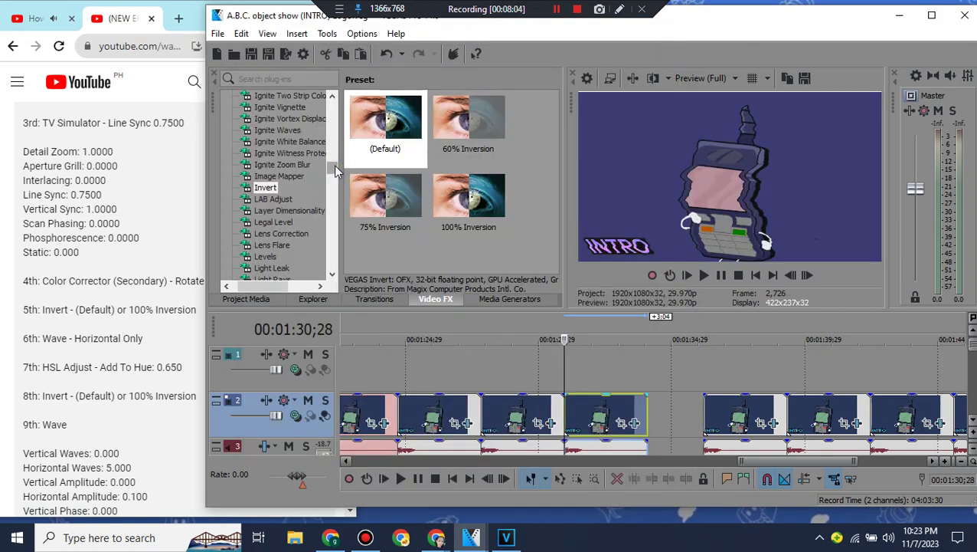
Step: Apply the Wave effect with the Crying preset to the new clip for the sixth G Major R effect, the horizontal wave
drag(335, 165, 334, 248)
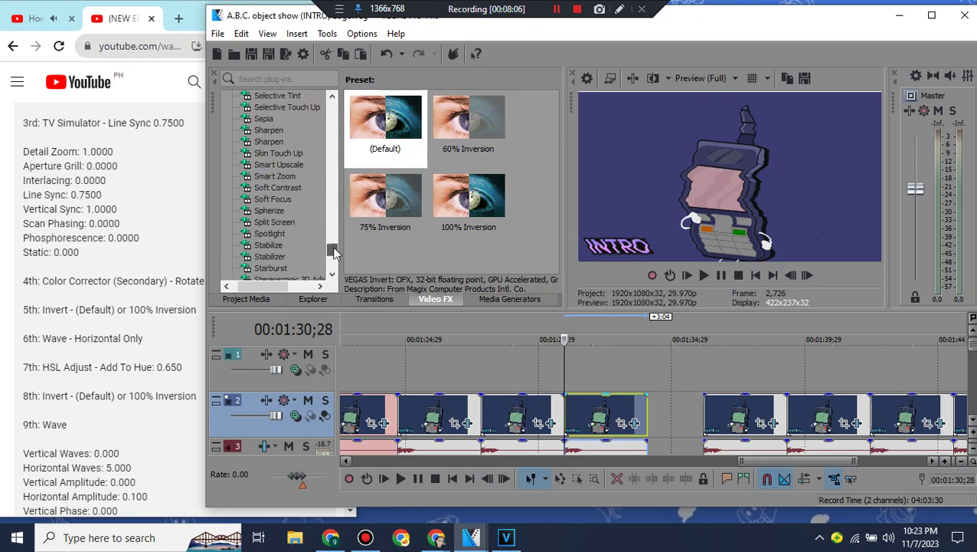
scroll(334, 253, down, 4)
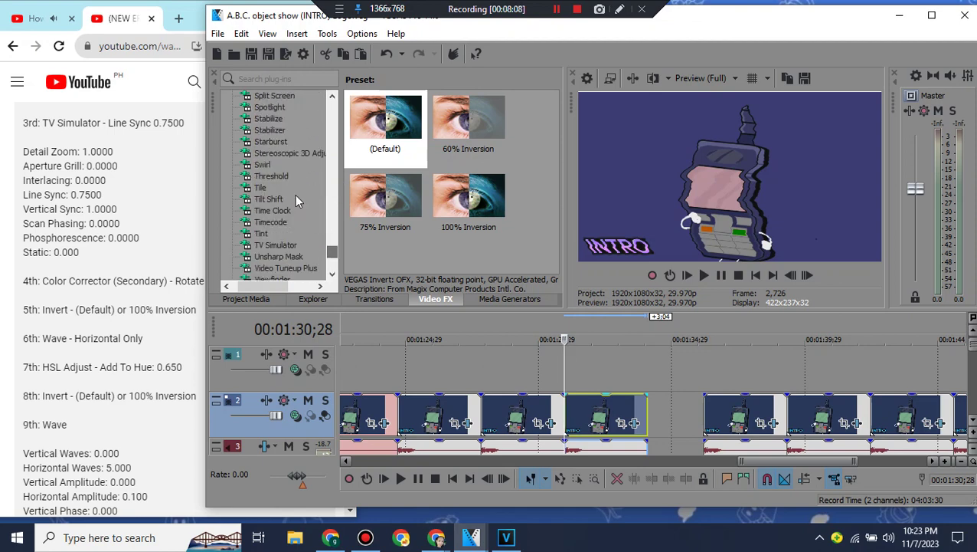
scroll(335, 276, down, 2)
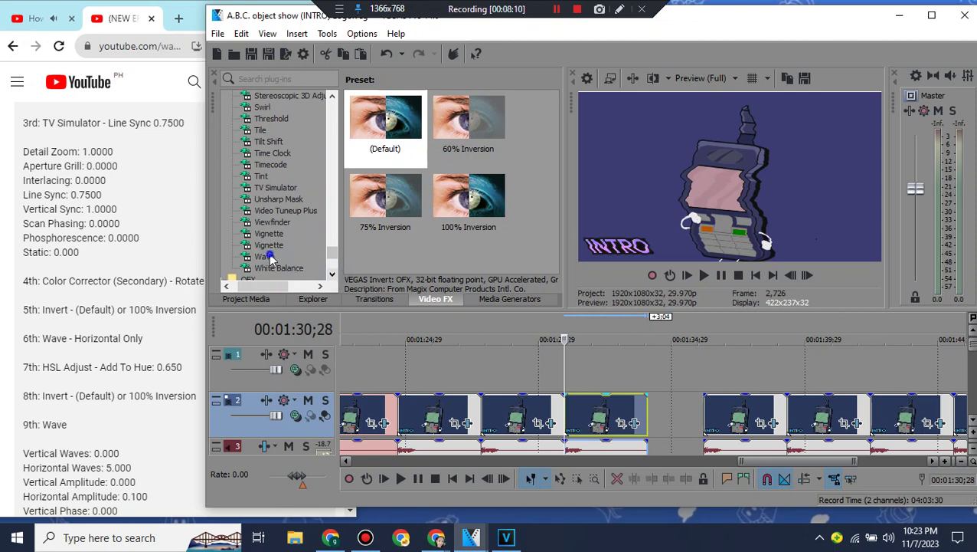
click(264, 255)
scroll(554, 268, down, 2)
click(552, 268)
drag(469, 203, 523, 293)
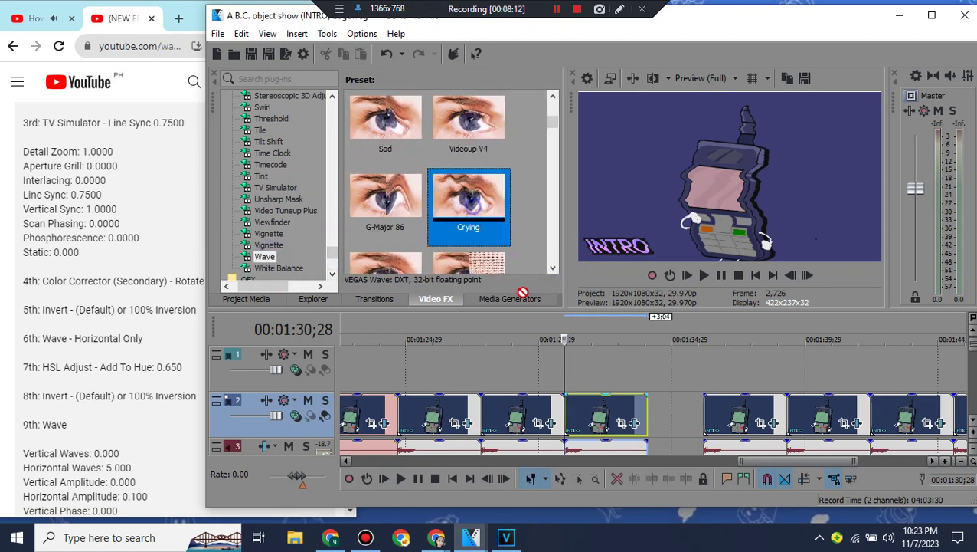
drag(584, 410, 587, 410)
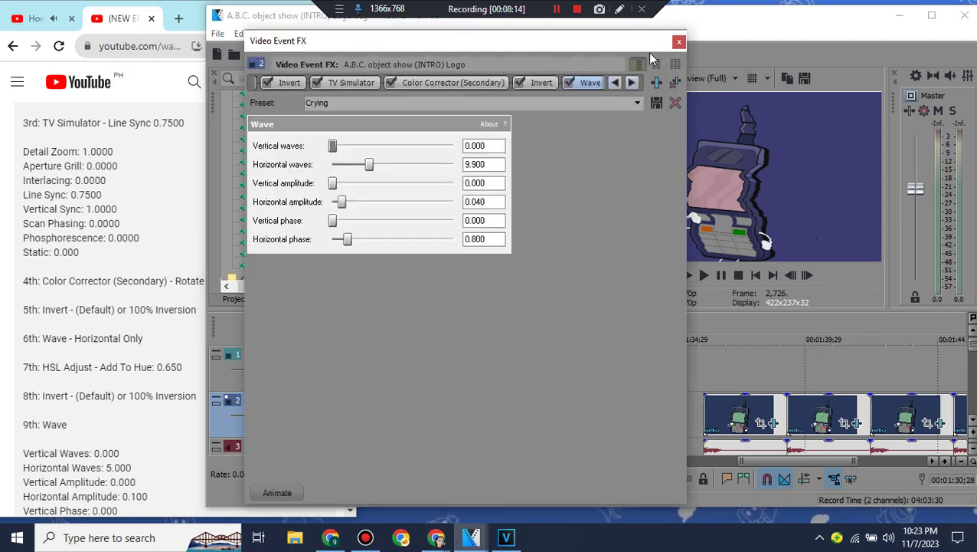
click(678, 44)
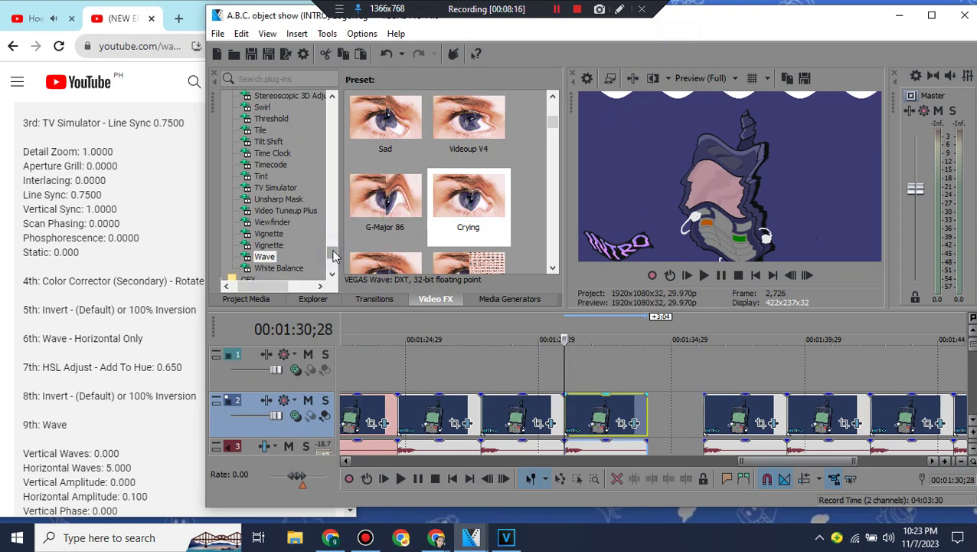
Step: Add another Invert effect with the (Default) preset to the new clip after Wave
scroll(174, 357, down, 1)
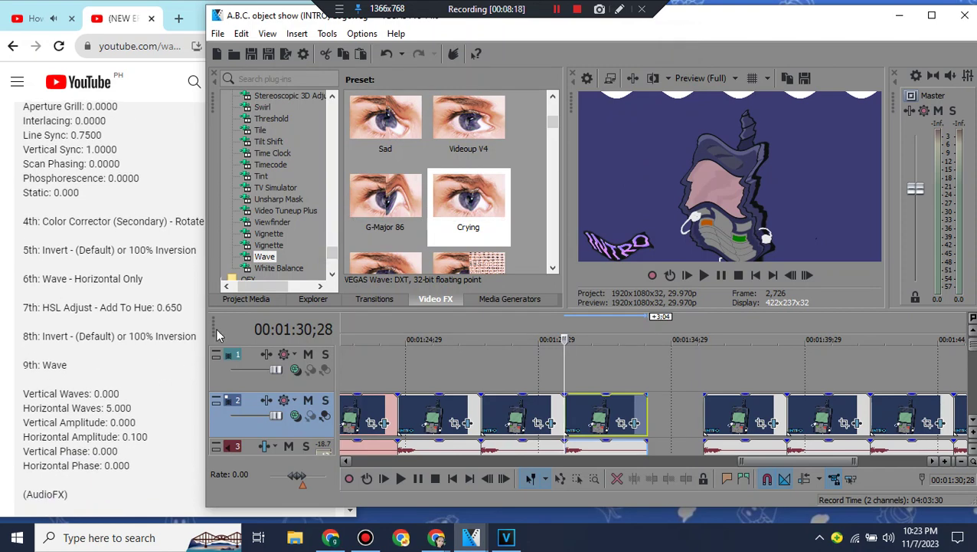
drag(331, 249, 499, 264)
drag(595, 406, 595, 406)
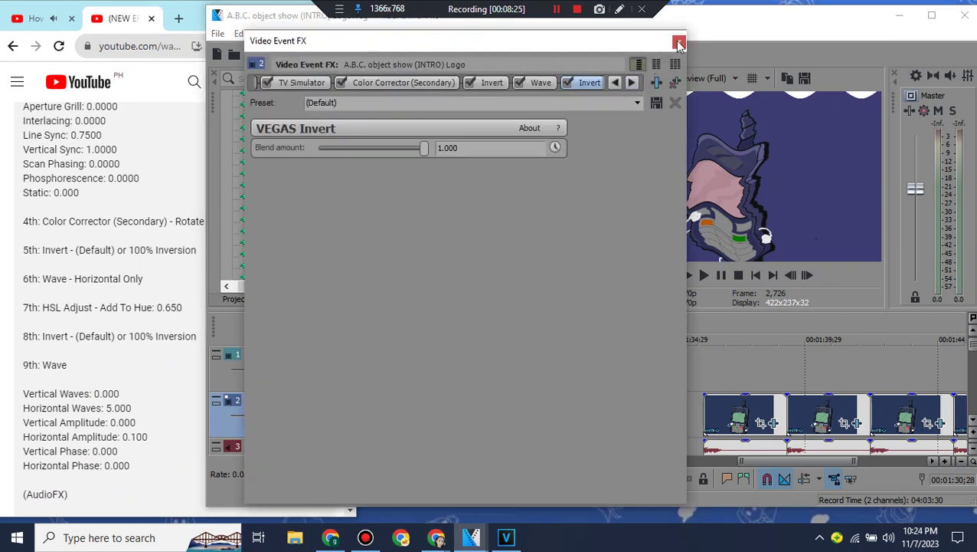
click(679, 41)
Step: Add HSL Adjust to the new clip and choose its Sad preset for the G Major R hue shift
click(333, 97)
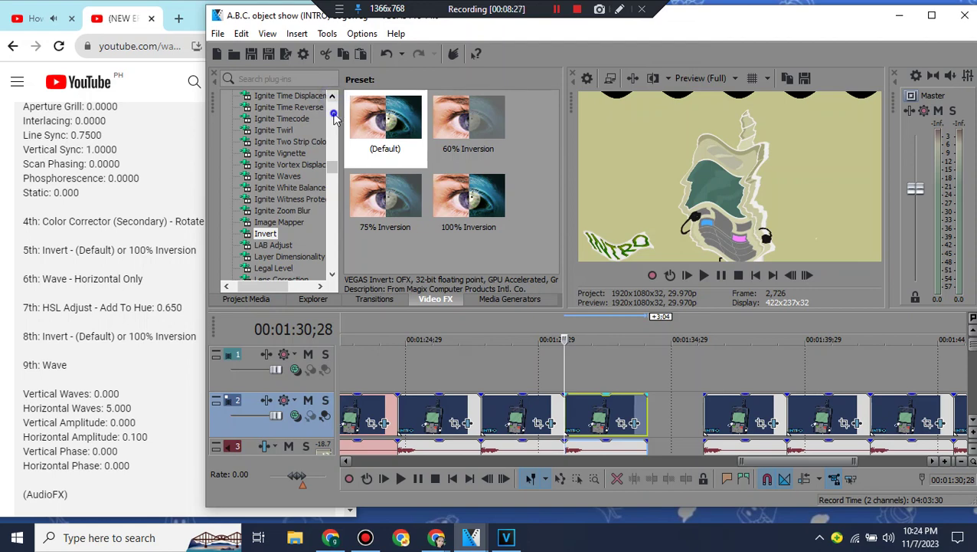
scroll(322, 126, up, 10)
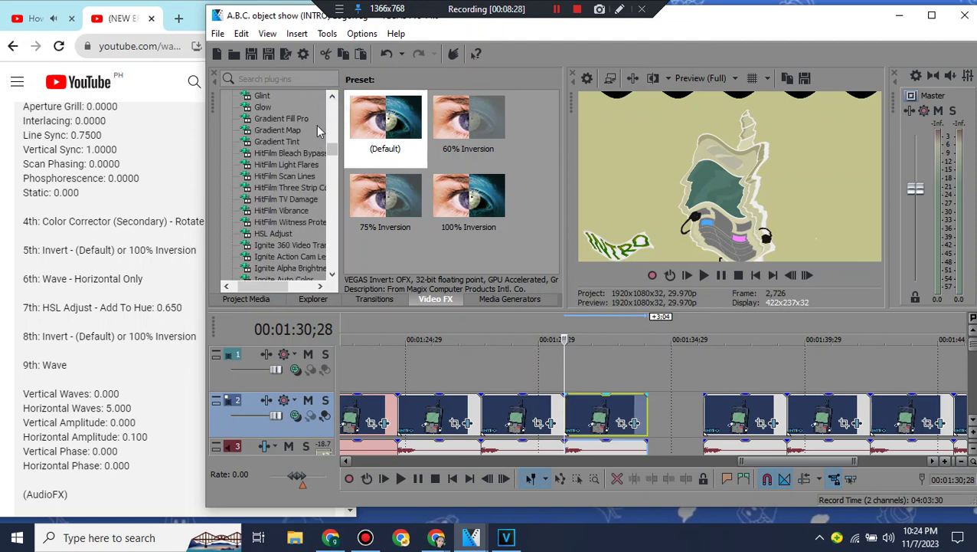
click(283, 234)
drag(400, 146, 601, 413)
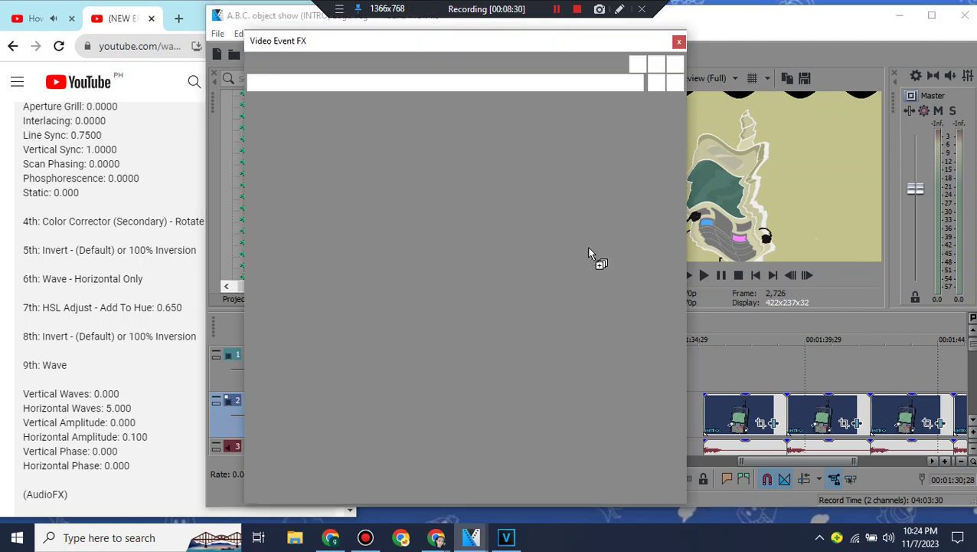
click(636, 103)
drag(637, 126, 632, 312)
click(326, 285)
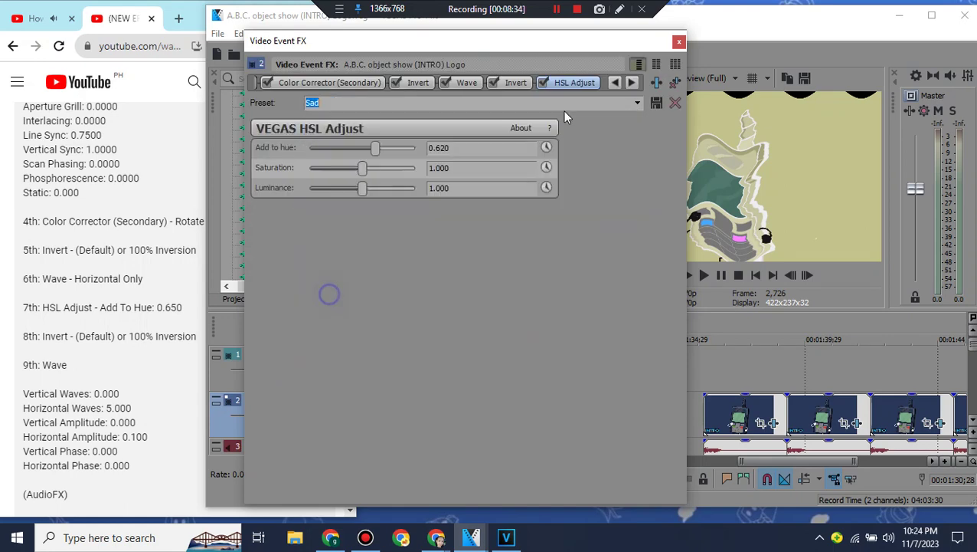
click(679, 43)
Step: Apply the Wave effect with the Sad preset to the new clip for the ninth G Major R effect
drag(334, 154, 334, 255)
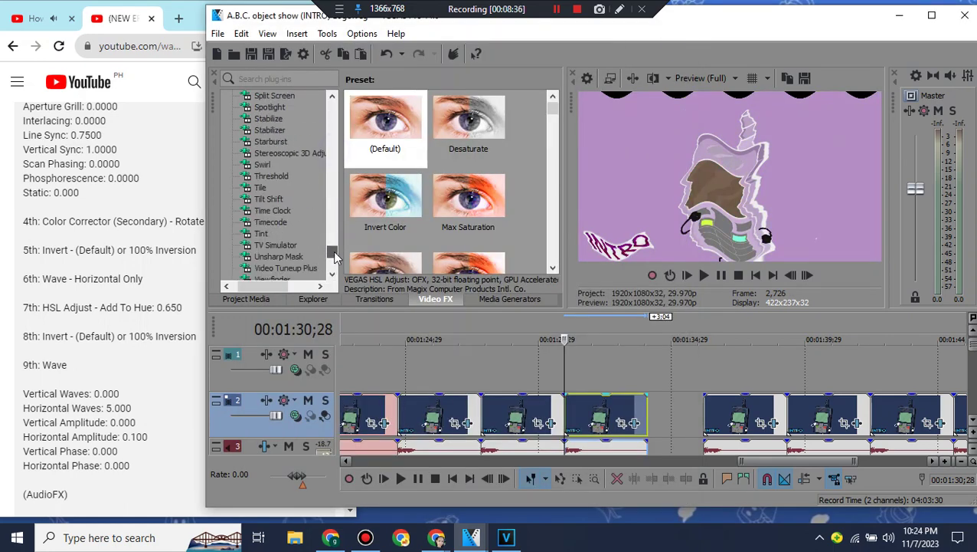
scroll(334, 255, down, 1)
click(331, 274)
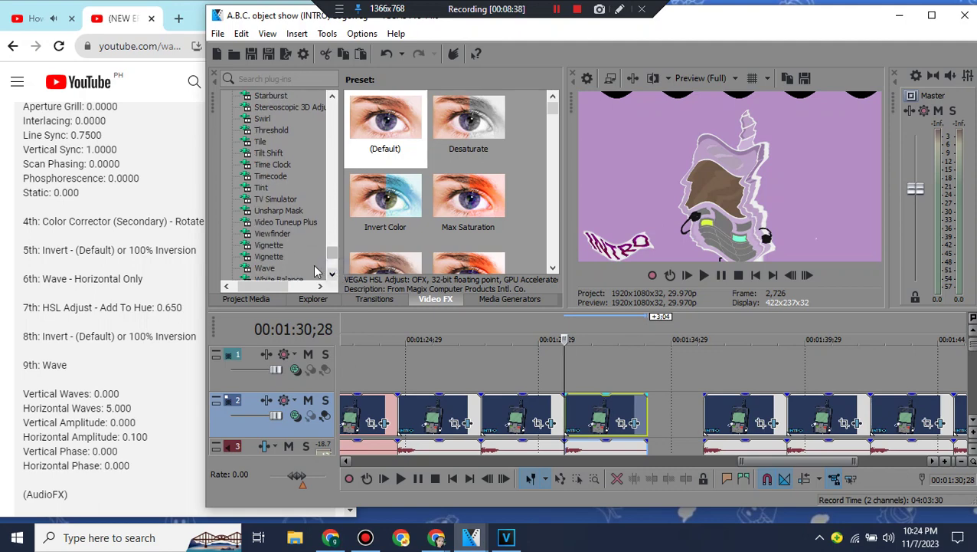
click(265, 268)
drag(387, 122, 603, 422)
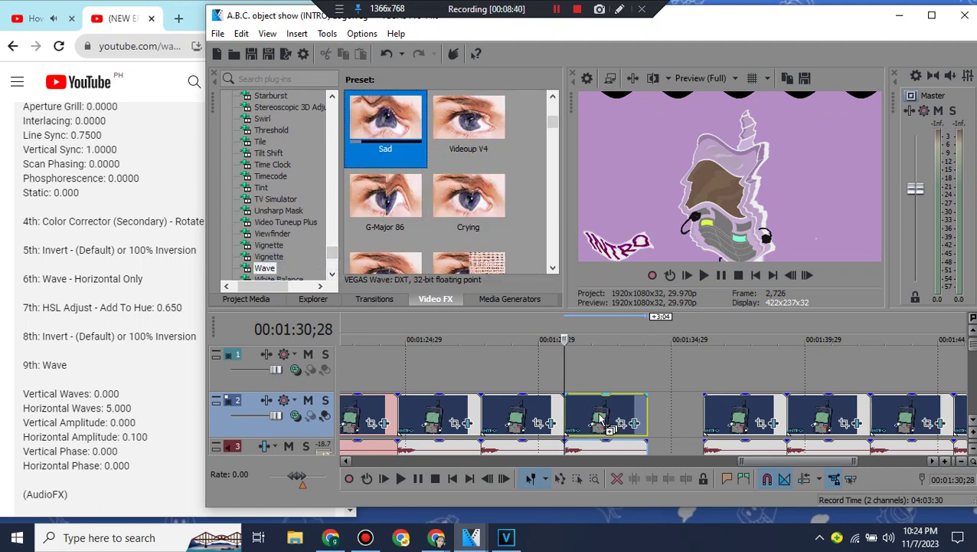
click(677, 41)
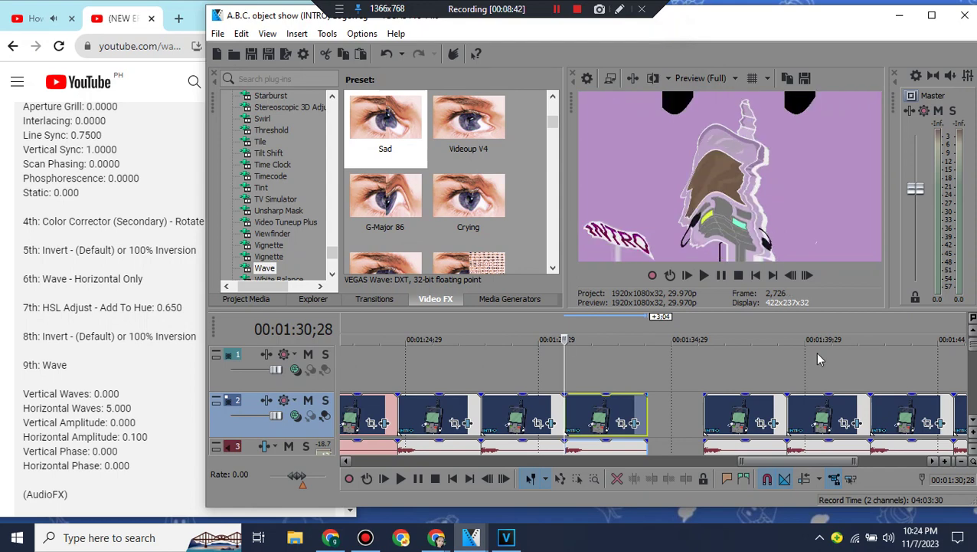
Step: Following the AudioFX instructions, set the new clip's track 3 audio to élastique, Efficient, with a pitch change of 4
click(973, 421)
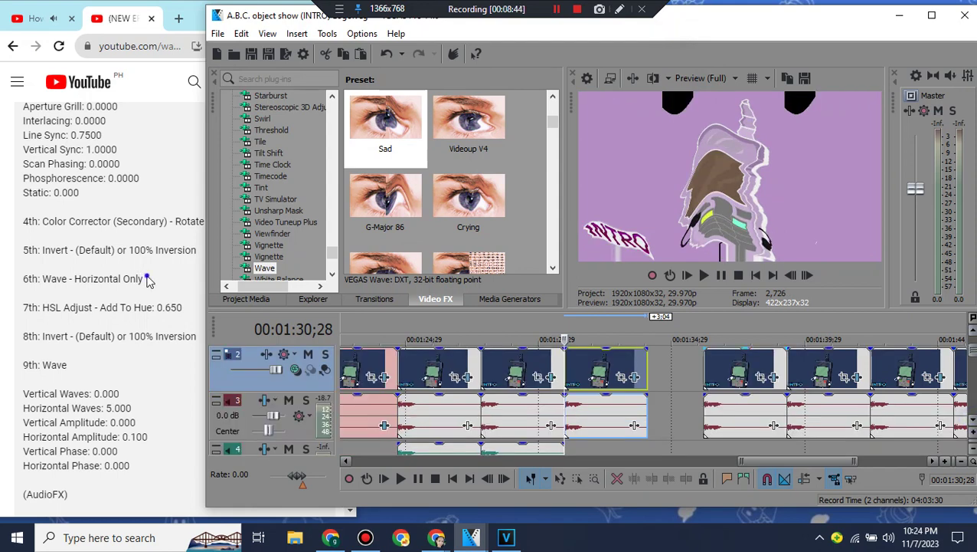
click(148, 281)
scroll(256, 344, down, 4)
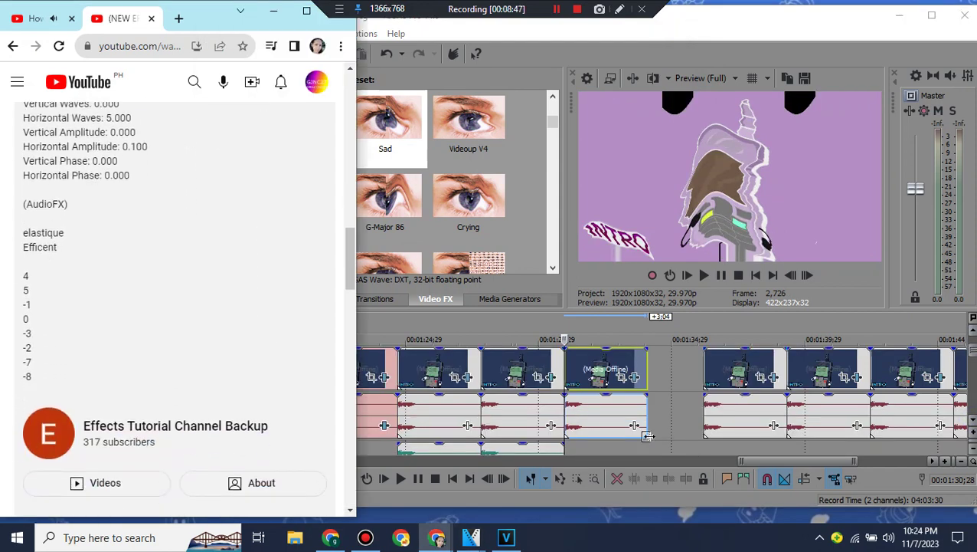
click(589, 414)
right_click(590, 414)
click(628, 515)
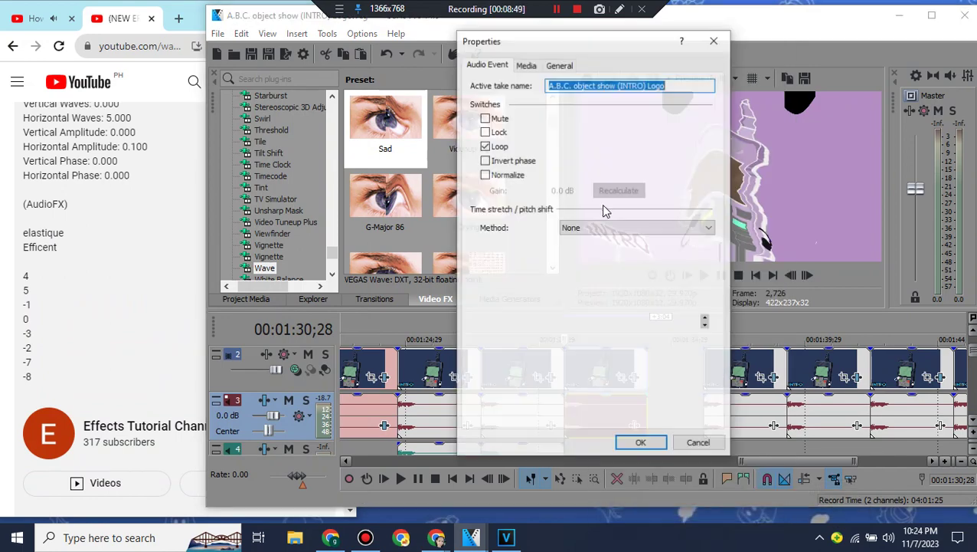
click(636, 227)
click(594, 251)
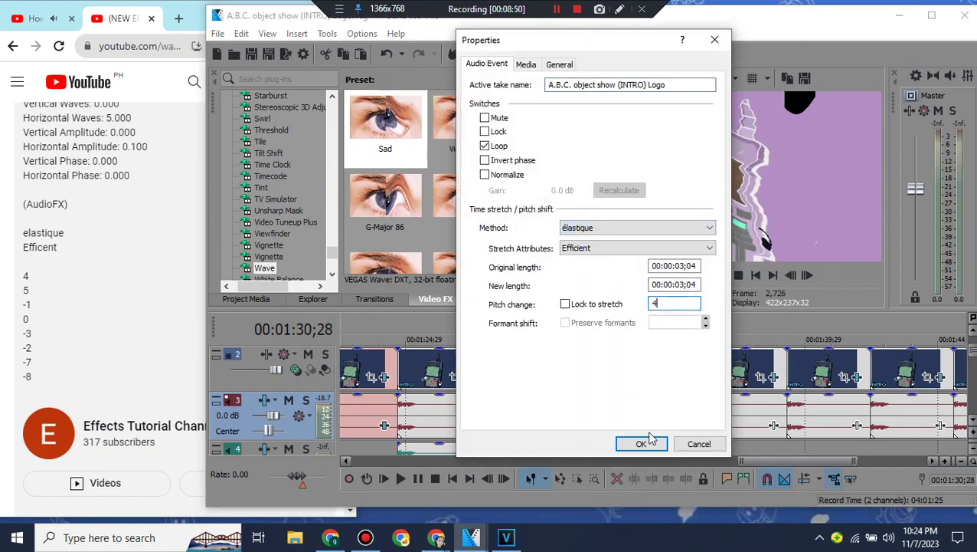
click(642, 443)
Step: Copy the preceding audio event on track 4, paste it beneath the new clip, and edit its pitch following the AudioFX instructions
scroll(634, 378, down, 1)
right_click(498, 422)
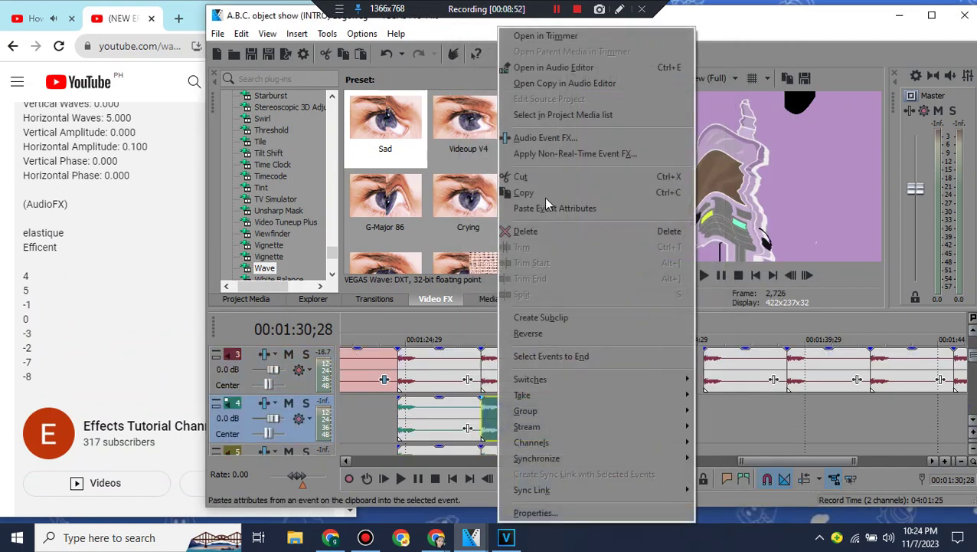
click(539, 193)
right_click(609, 418)
click(641, 167)
click(641, 166)
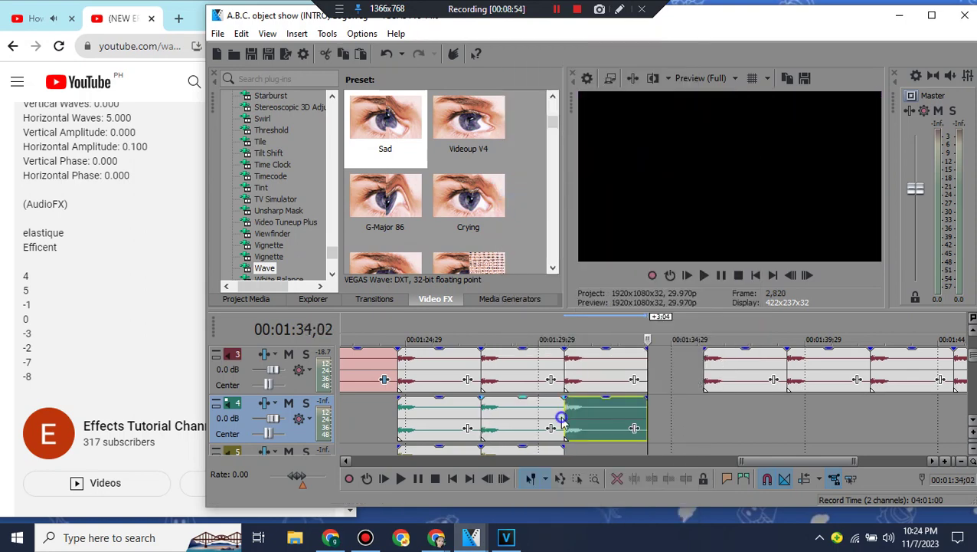
right_click(599, 421)
click(647, 518)
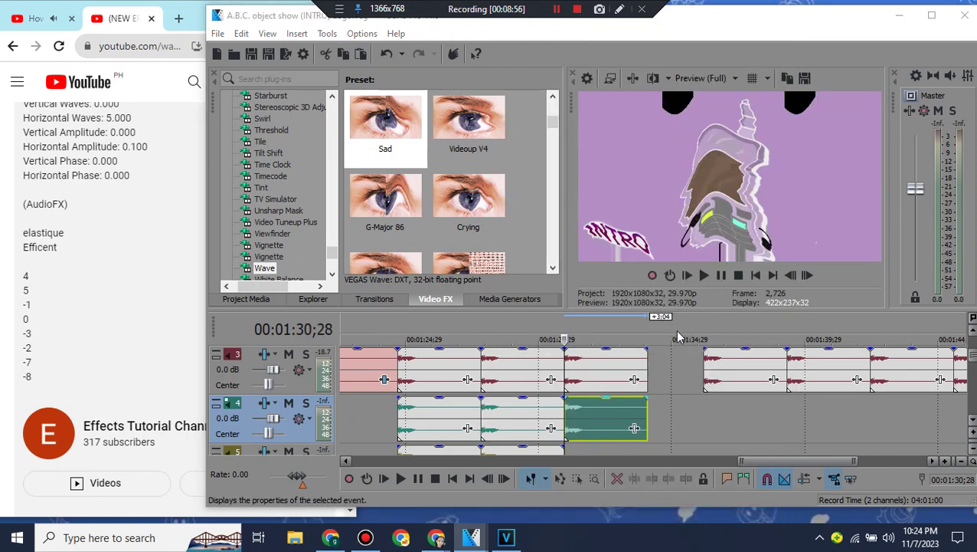
click(640, 443)
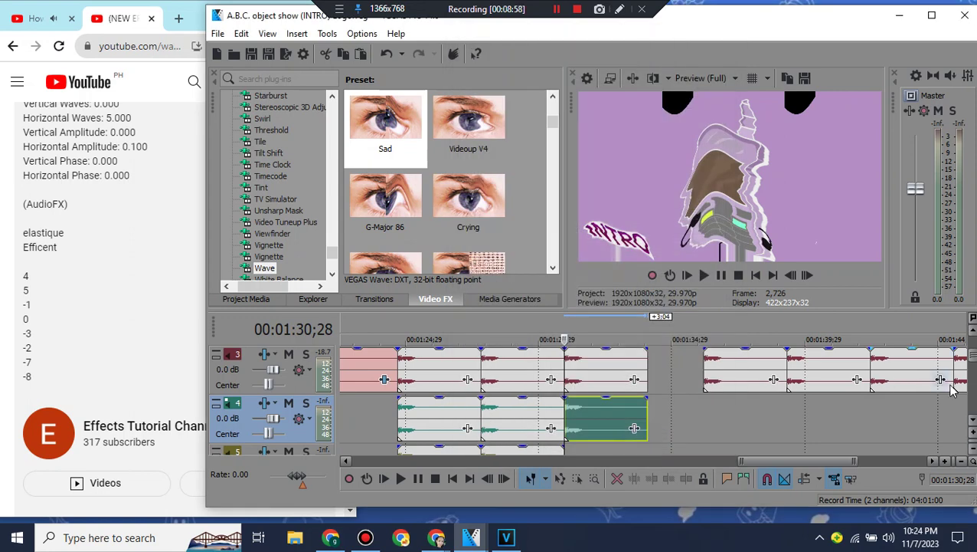
Step: Paste the copied audio event onto track 5 beneath the new clip and set its pitch change to -3
scroll(605, 427, down, 1)
right_click(605, 426)
click(647, 176)
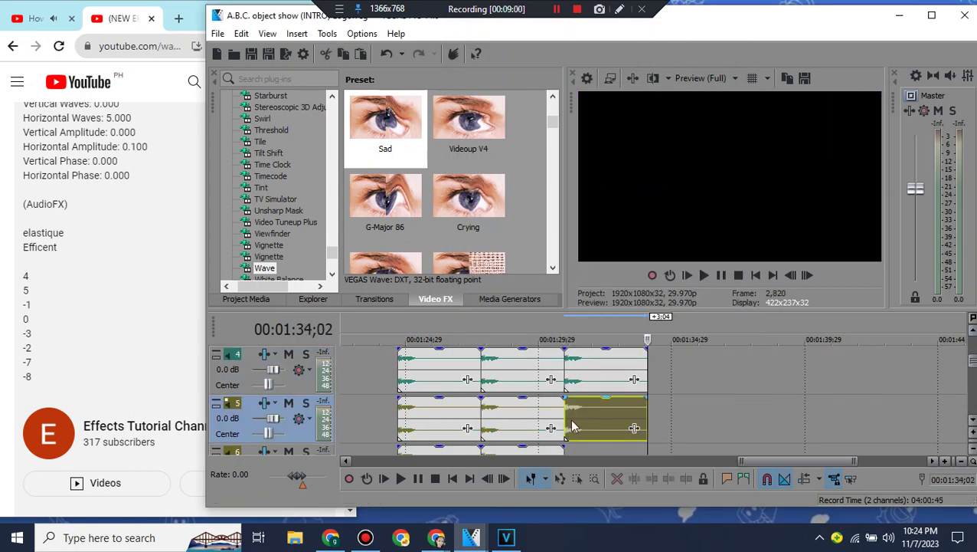
click(572, 422)
right_click(577, 420)
click(636, 516)
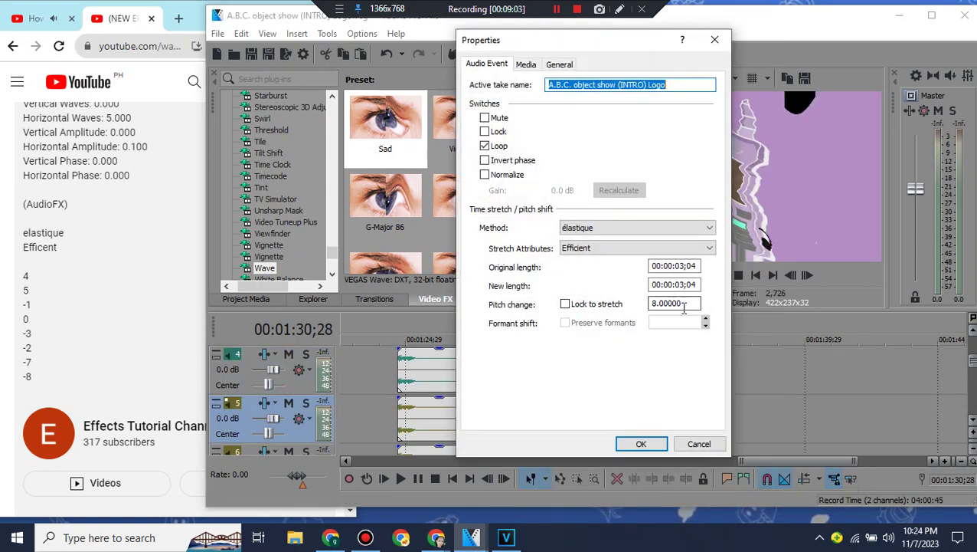
text(-3)
key(Return)
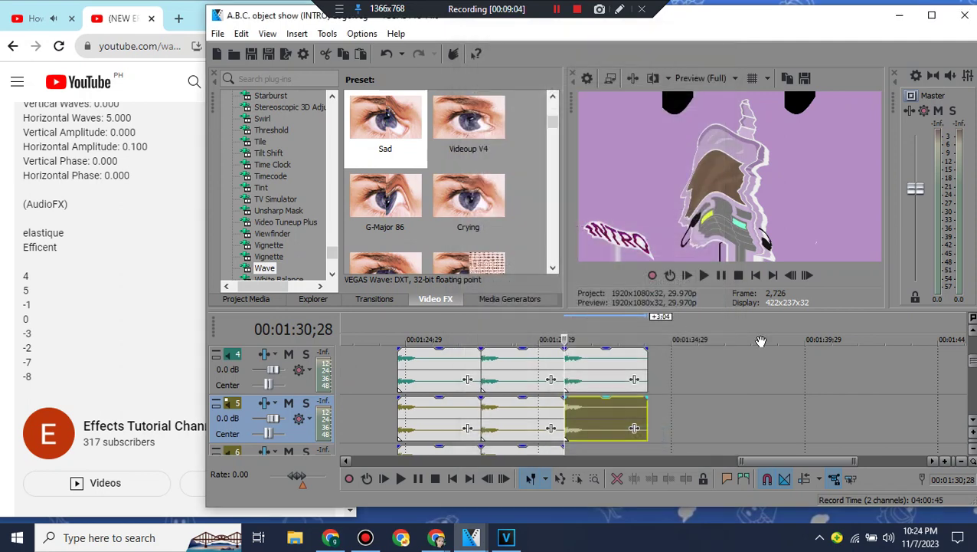
Step: Paste the copied audio event onto track 6 beneath the new clip and set its pitch change to 0
scroll(635, 427, down, 1)
right_click(623, 385)
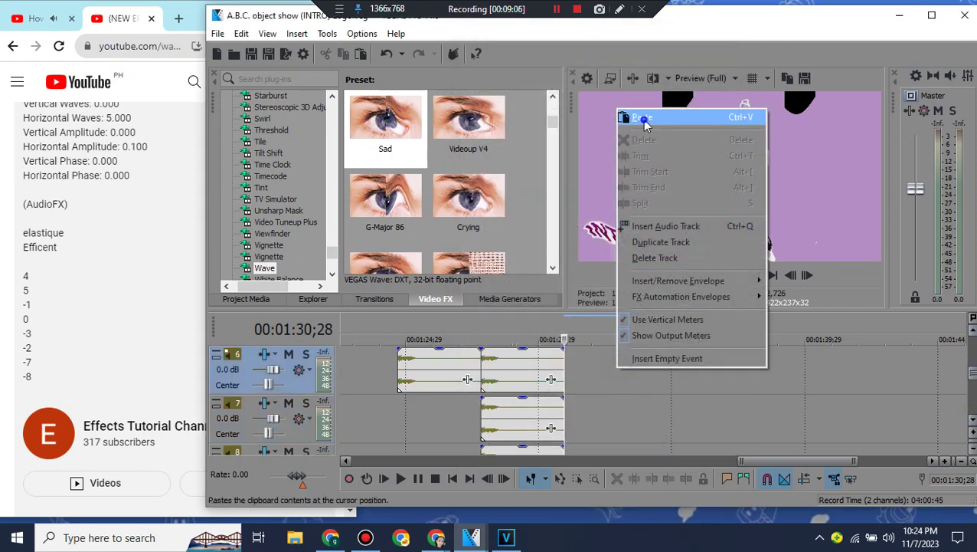
click(642, 119)
click(583, 376)
right_click(582, 376)
click(635, 513)
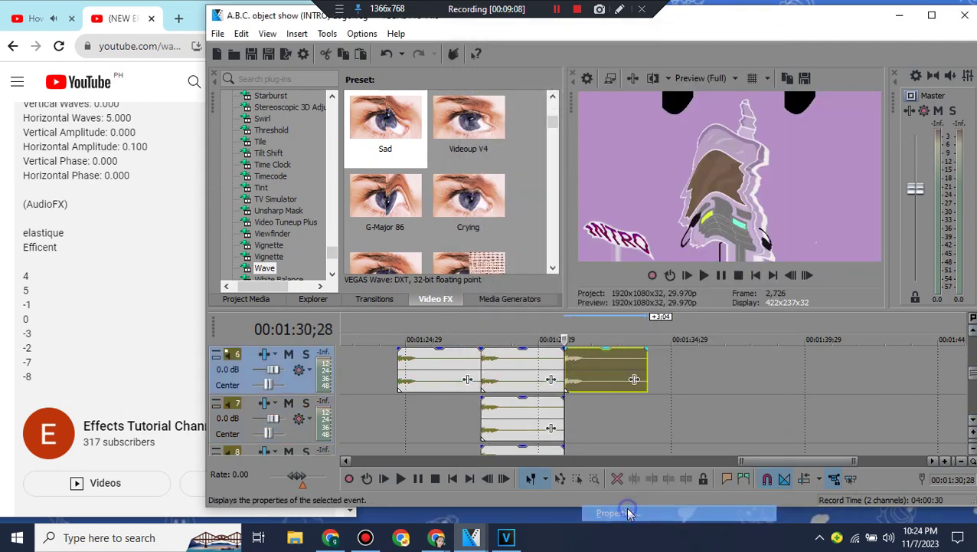
drag(691, 303, 586, 312)
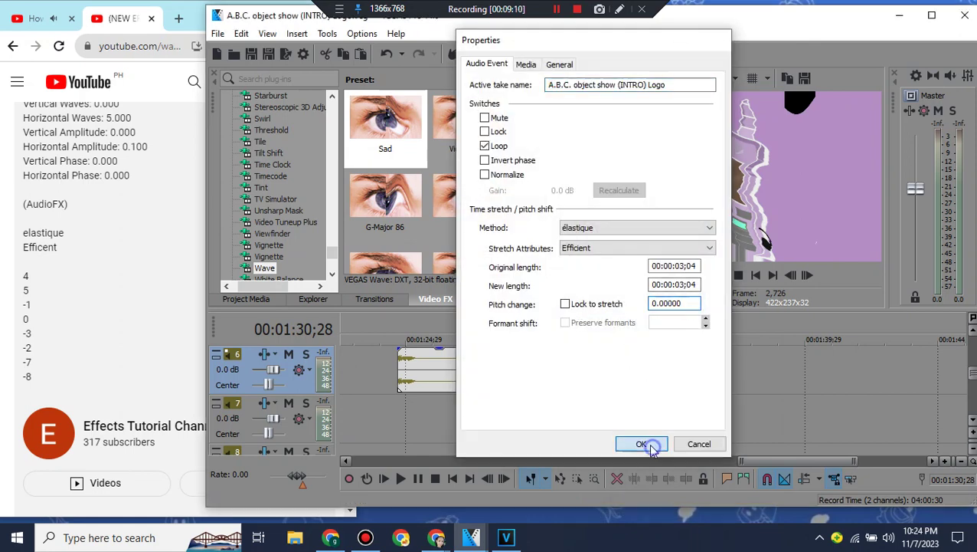
click(643, 443)
Step: Paste the copied audio event onto track 7 beneath the new clip and set its pitch change to -7
right_click(620, 423)
click(642, 169)
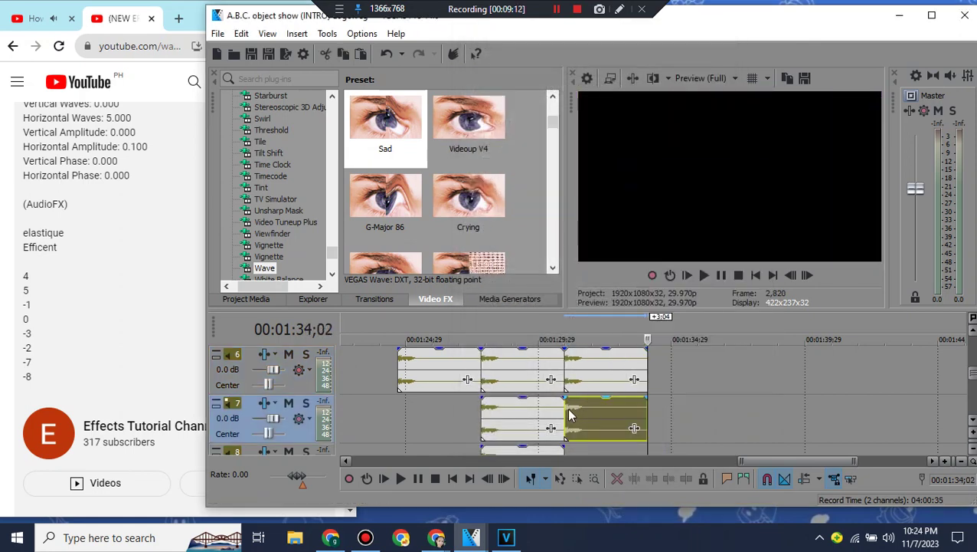
right_click(590, 417)
click(632, 510)
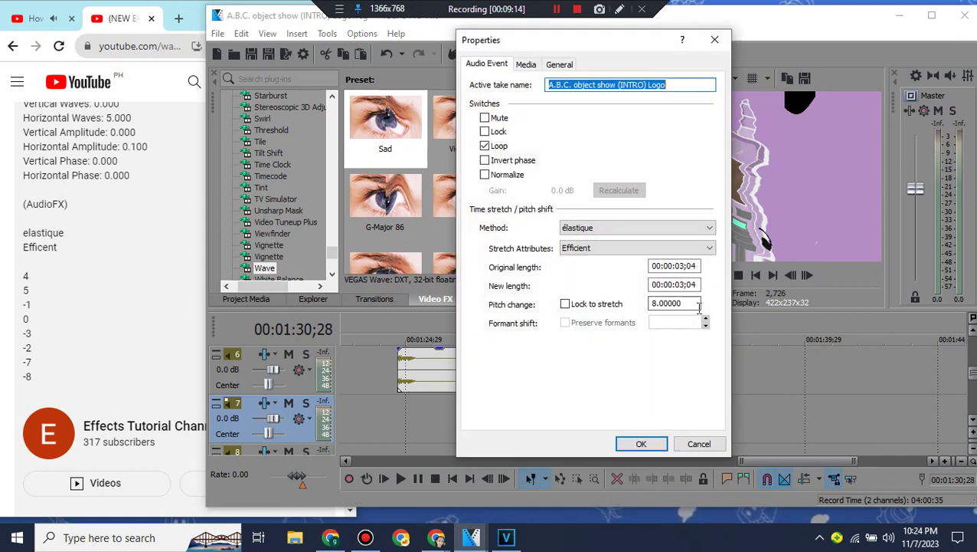
text(-7)
key(Return)
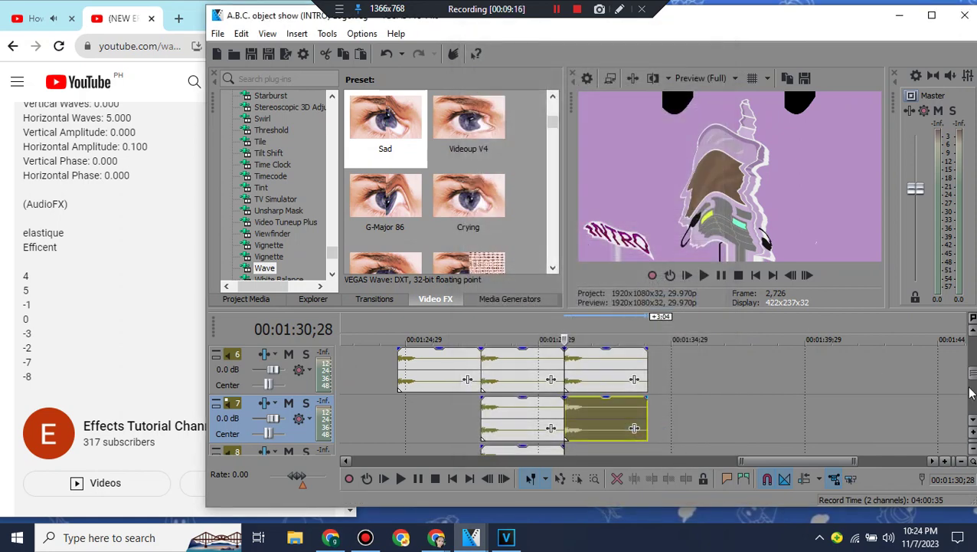
Step: Paste the copied audio event onto track 8 beneath the new clip and adjust its pitch following the AudioFX list
click(973, 419)
right_click(638, 406)
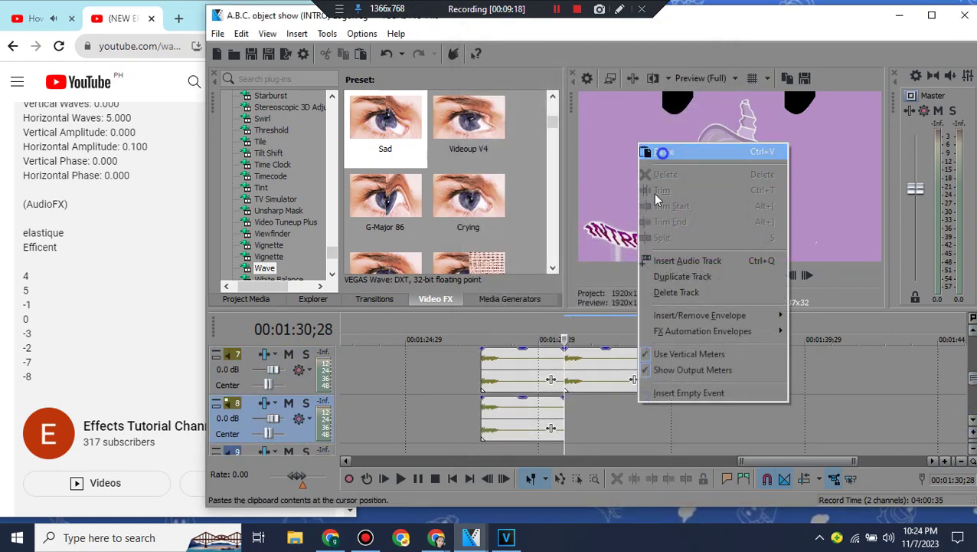
click(659, 150)
right_click(584, 424)
click(618, 513)
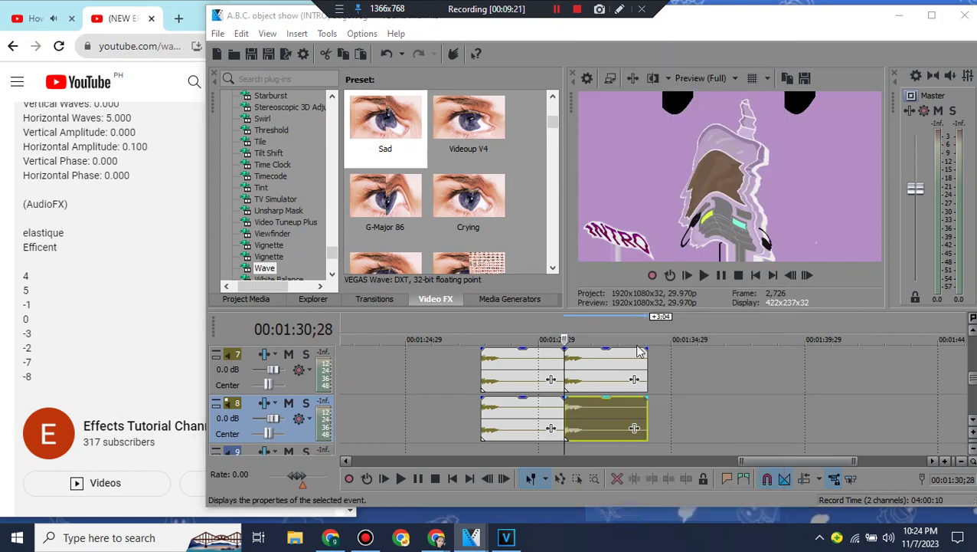
key(Return)
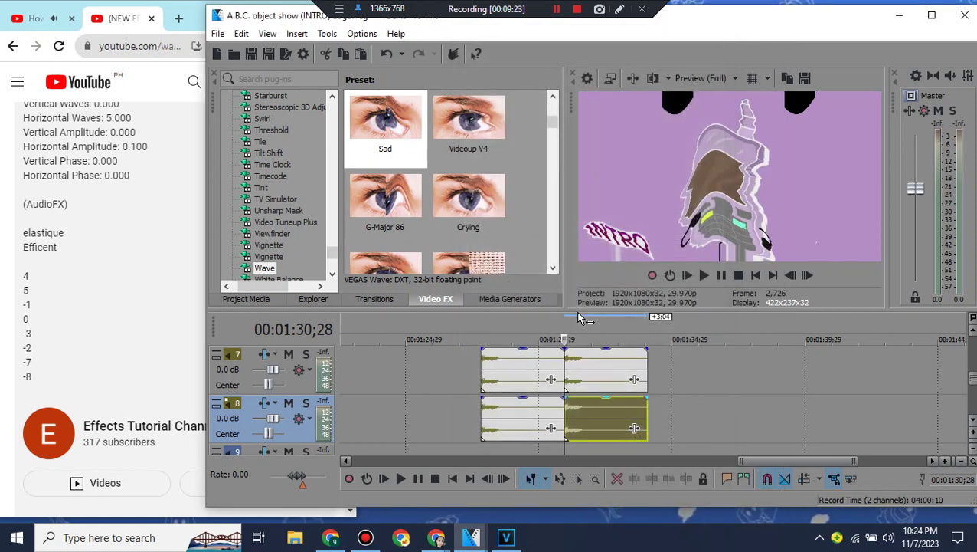
Step: Paste the copied audio event onto track 9 beneath the new clip and set its pitch change to -8
scroll(619, 424, down, 1)
right_click(620, 423)
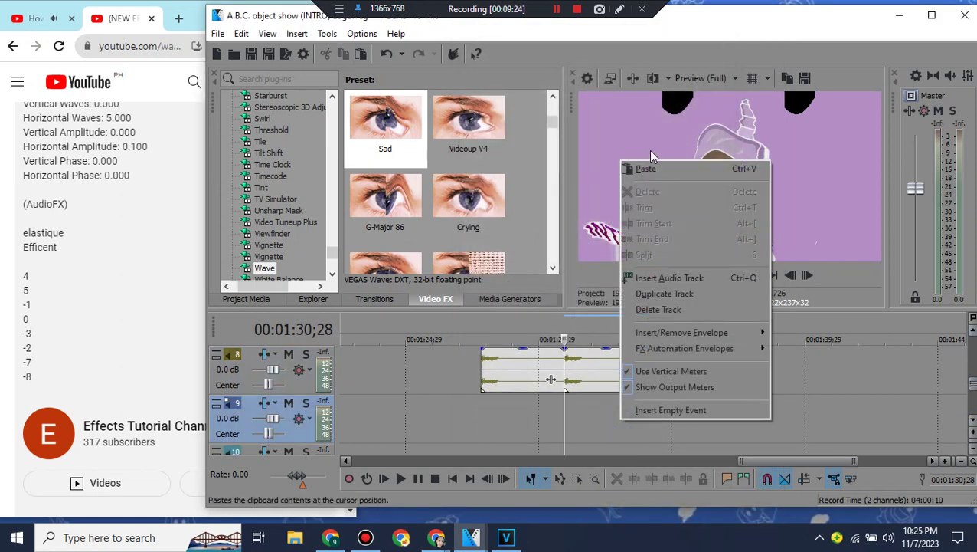
click(654, 167)
click(564, 447)
right_click(589, 425)
right_click(590, 428)
click(621, 514)
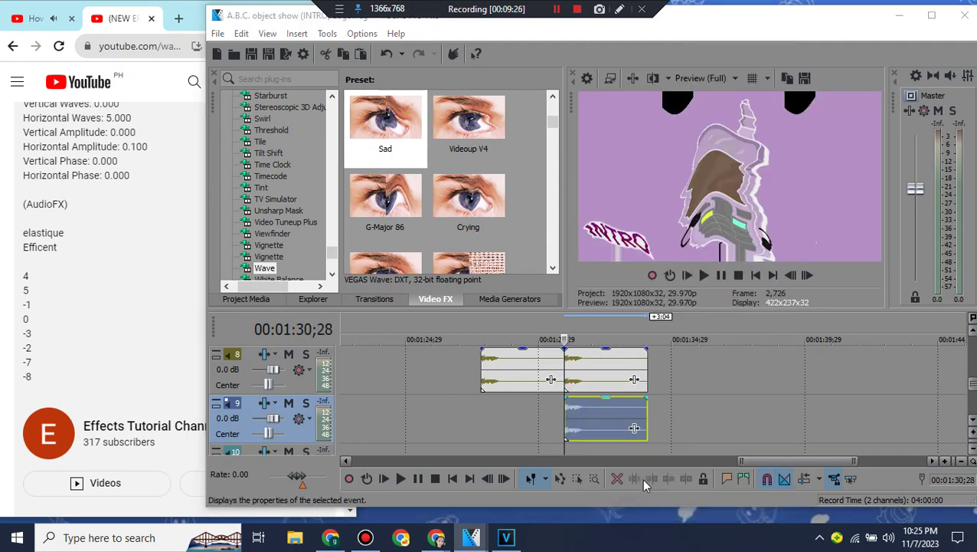
text(-8)
key(Return)
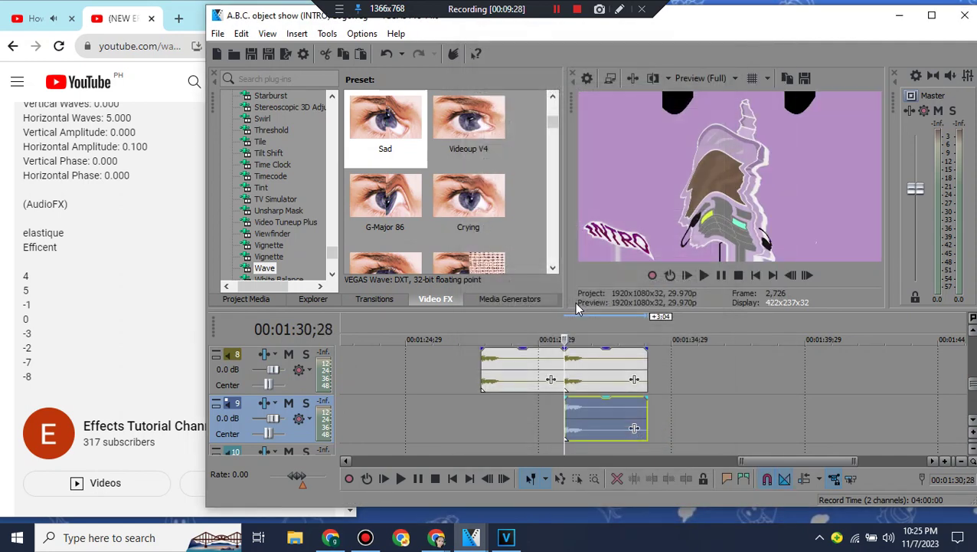
Step: Paste the copied audio event onto track 10 beneath the new clip with a pitch change of 8
right_click(609, 421)
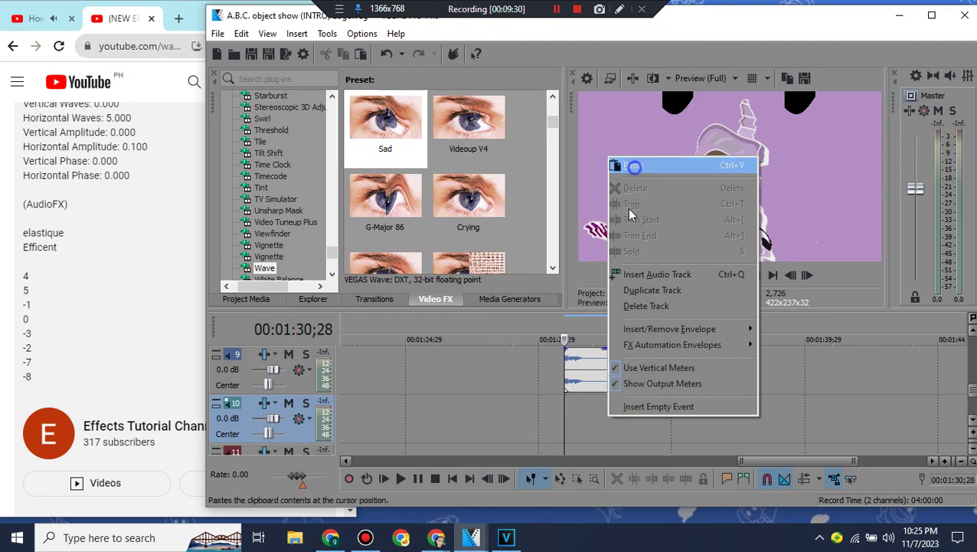
click(635, 166)
right_click(576, 416)
click(622, 512)
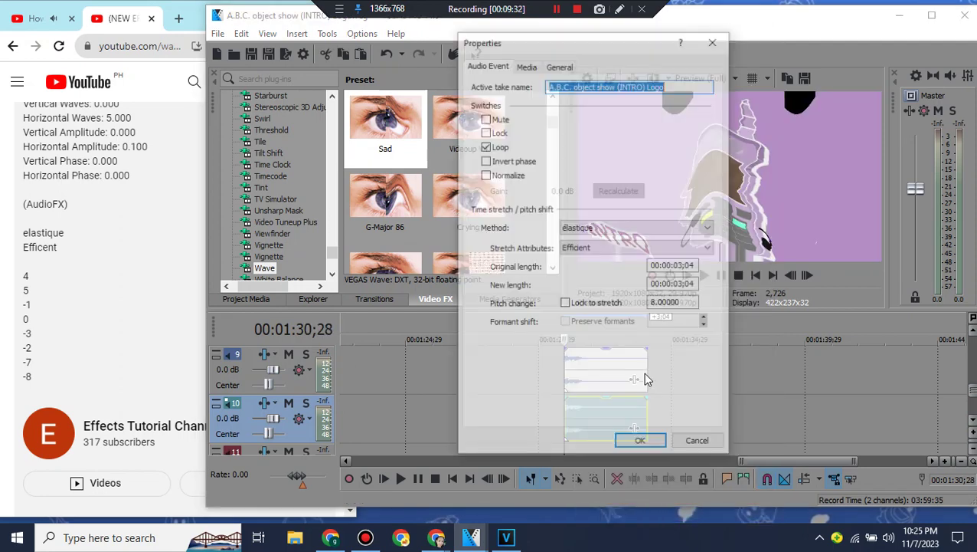
click(641, 445)
Step: Move the unused logo clips that follow the G Major R version about 10 seconds later on the timeline
scroll(971, 346, up, 8)
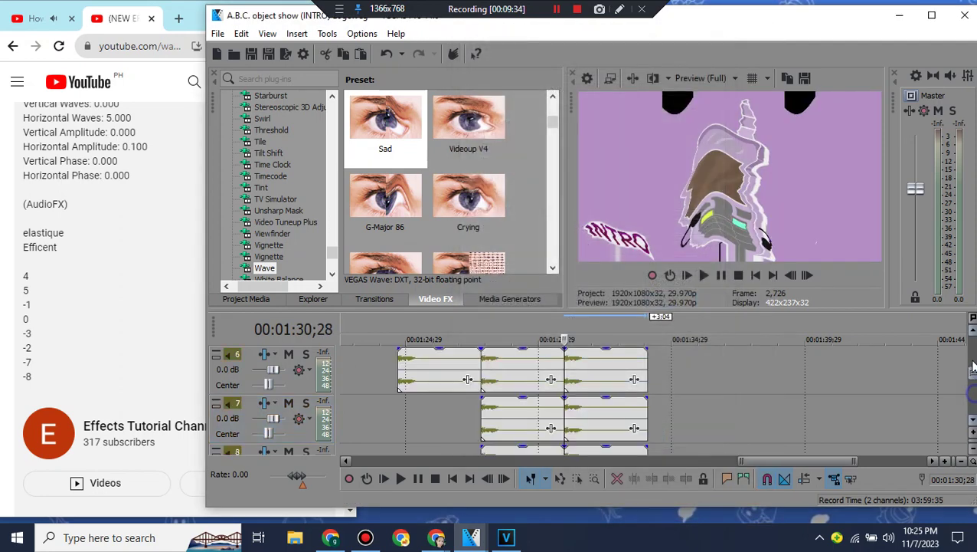
drag(768, 460, 829, 461)
click(684, 403)
key(Delete)
drag(634, 403, 912, 415)
drag(530, 415, 806, 426)
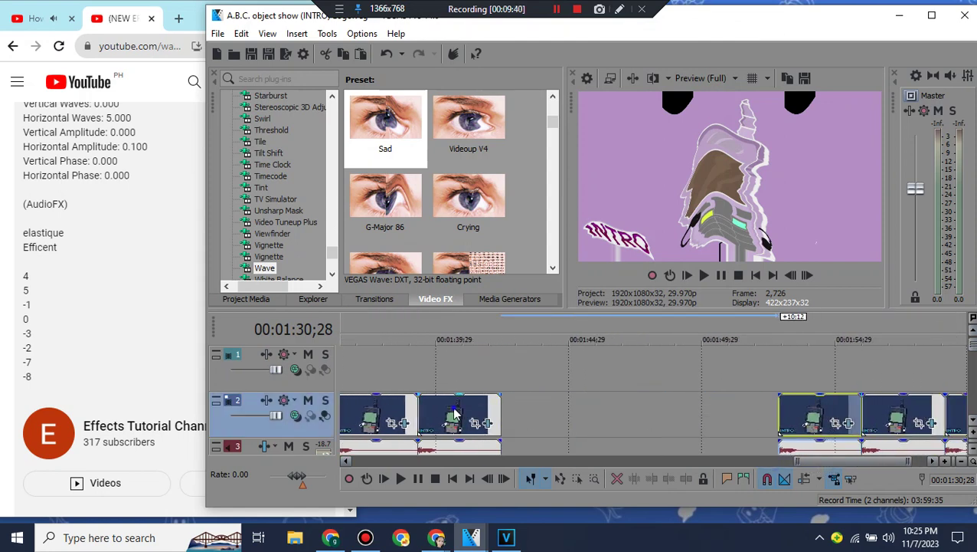
drag(455, 414, 735, 413)
drag(374, 411, 656, 422)
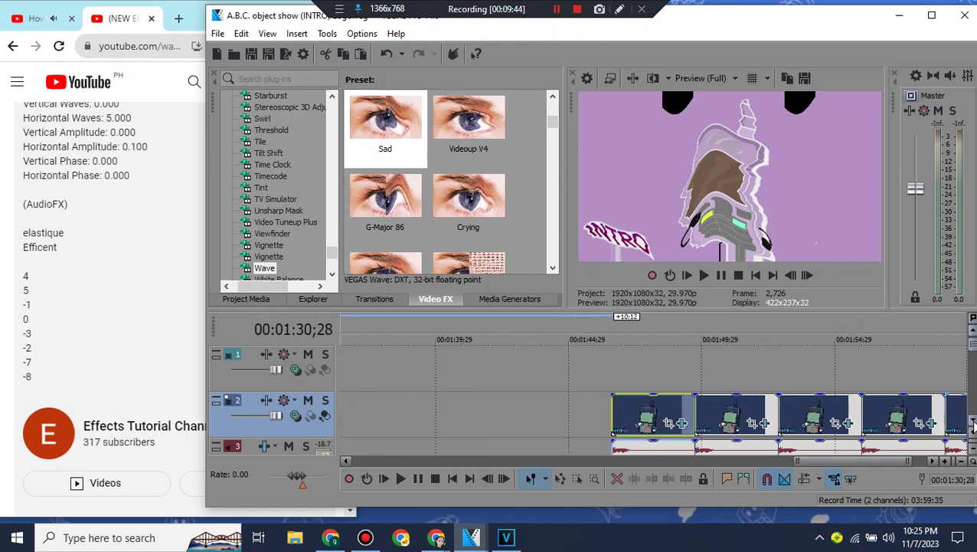
Step: Check the layered audio events on the tracks across the whole timeline, including the gaps on track 4
click(974, 421)
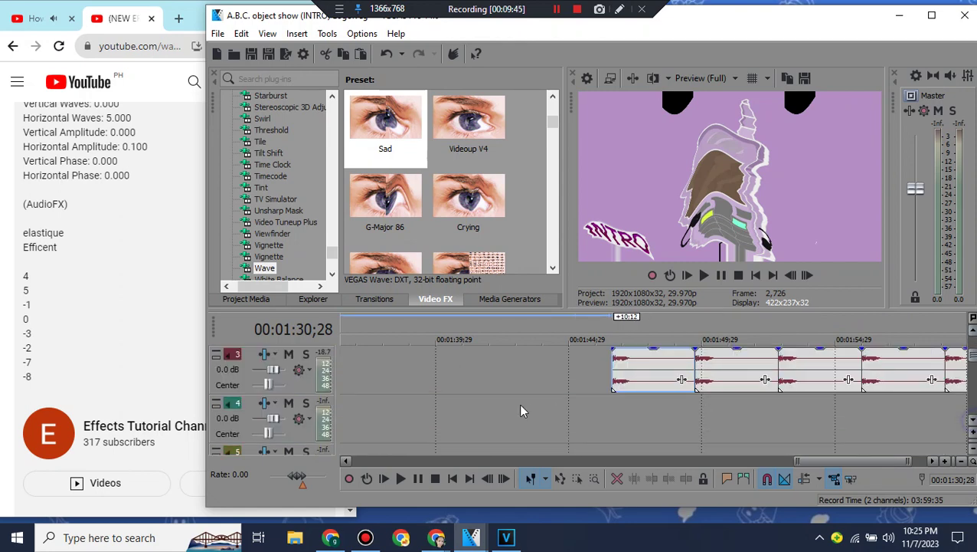
mouse_move(857, 460)
mouse_down()
mouse_move(837, 461)
mouse_move(845, 461)
mouse_up()
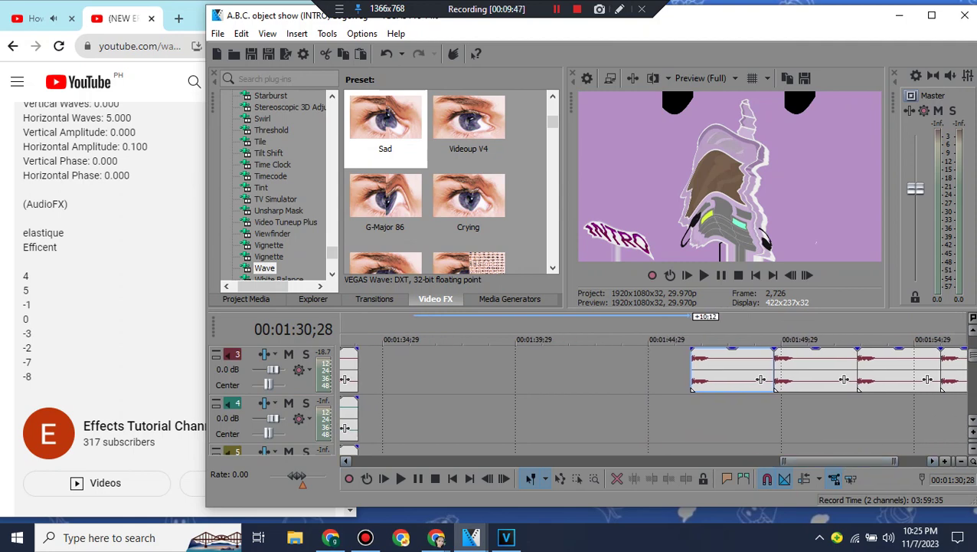
click(974, 420)
click(974, 329)
click(962, 460)
click(961, 460)
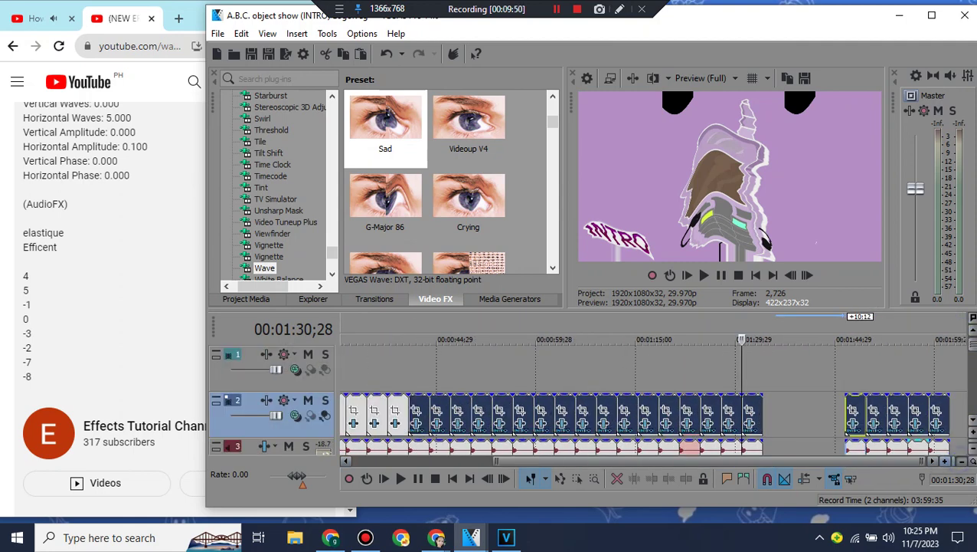
click(972, 421)
click(972, 422)
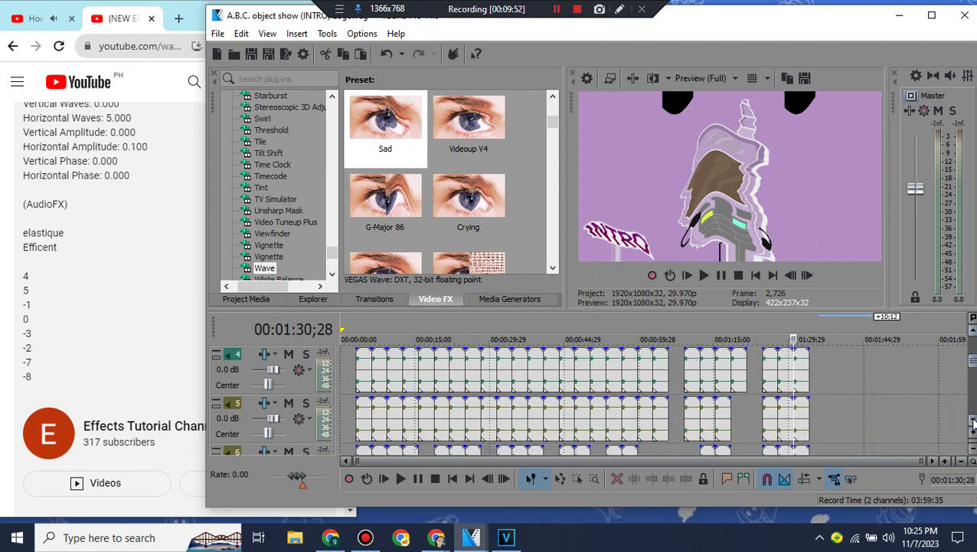
click(734, 375)
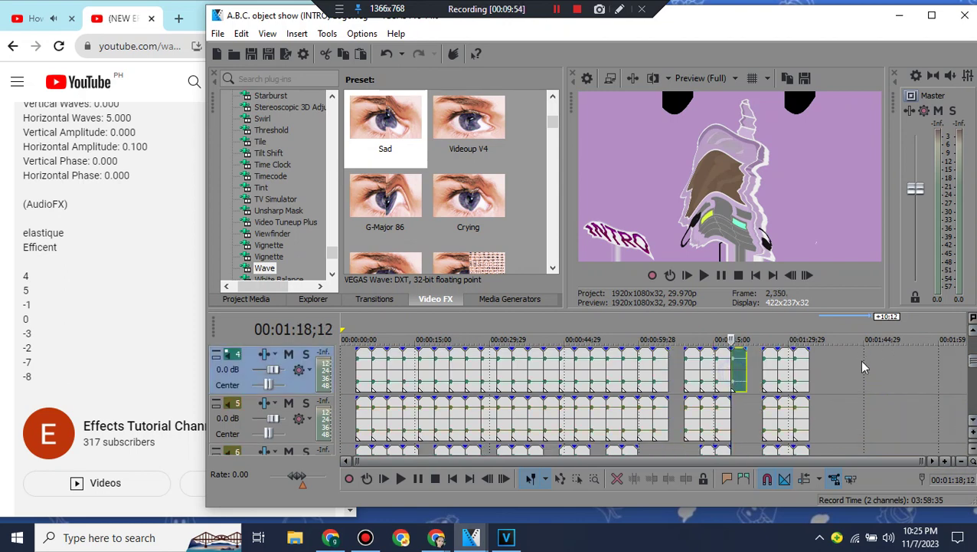
scroll(694, 379, up, 4)
click(972, 331)
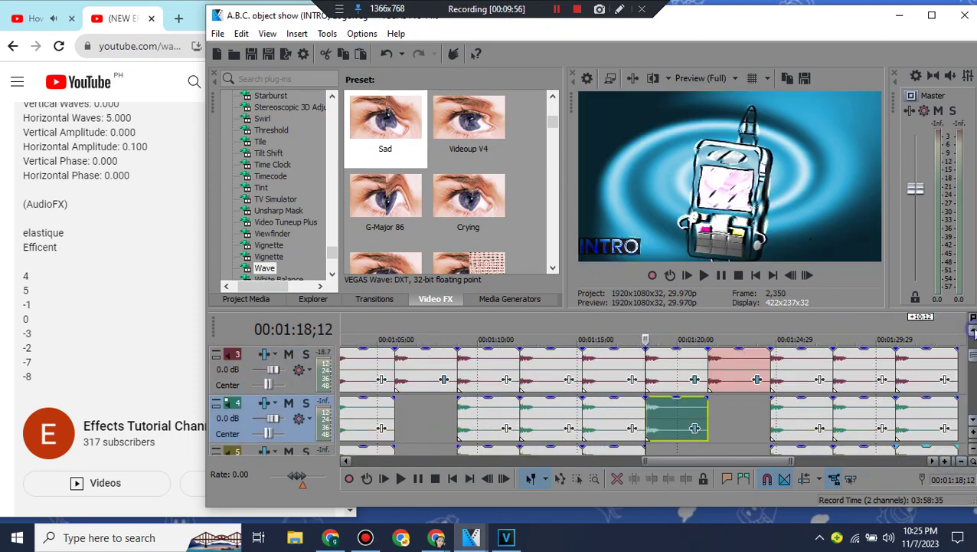
click(973, 331)
drag(749, 462, 800, 464)
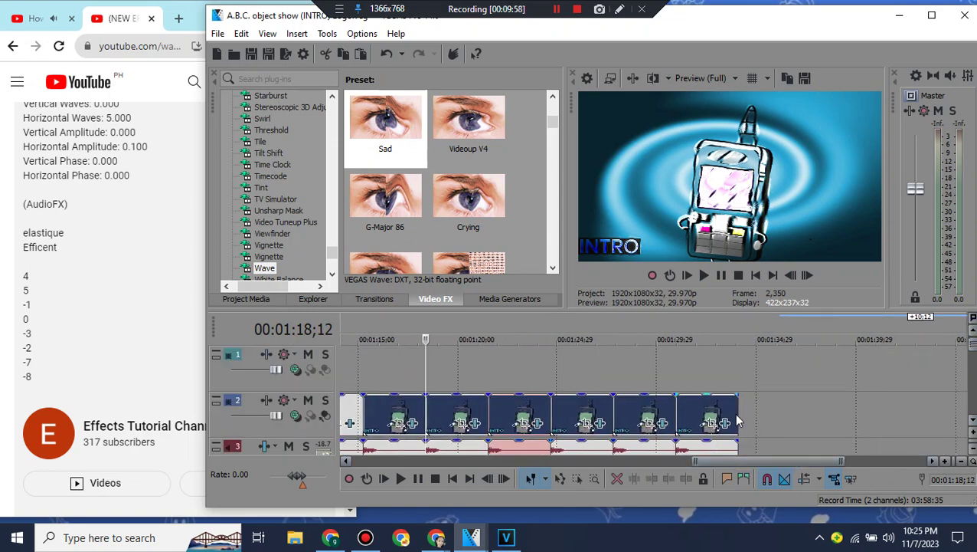
Step: Insert A.B.C. object show (INTRO) Logo.mp4 after the G Major R clip and open the Klasky Csupo In G Major S playlist video
click(737, 414)
click(264, 302)
click(153, 279)
scroll(225, 277, up, 10)
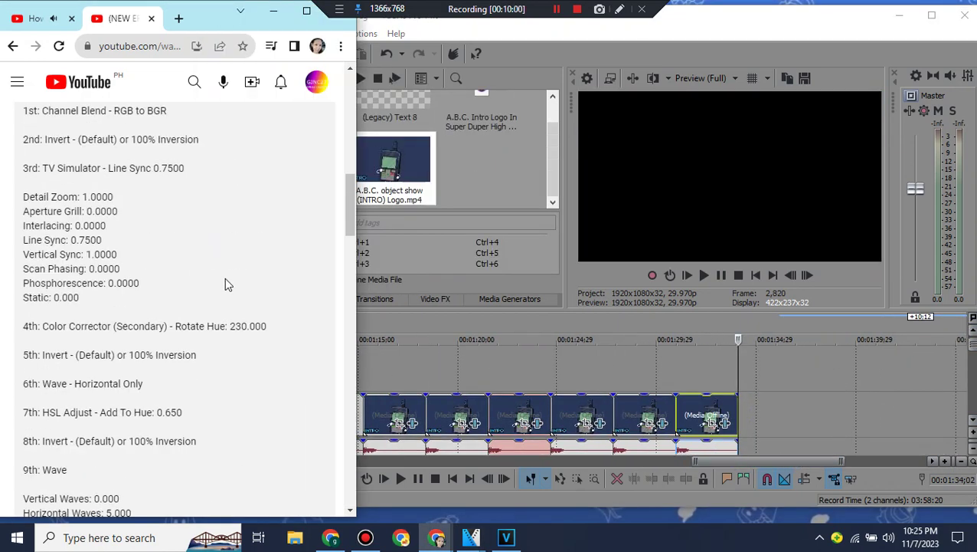
click(473, 182)
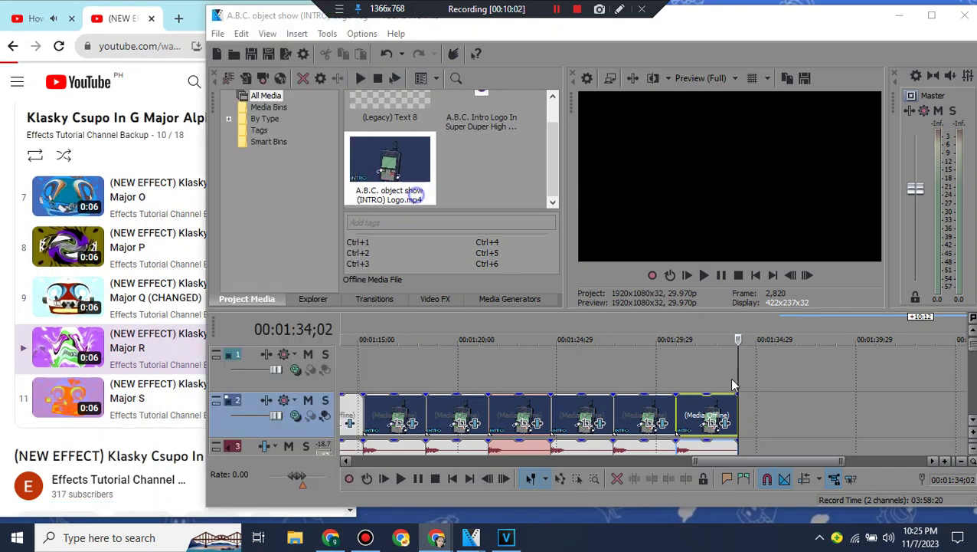
scroll(33, 212, up, 3)
click(4, 189)
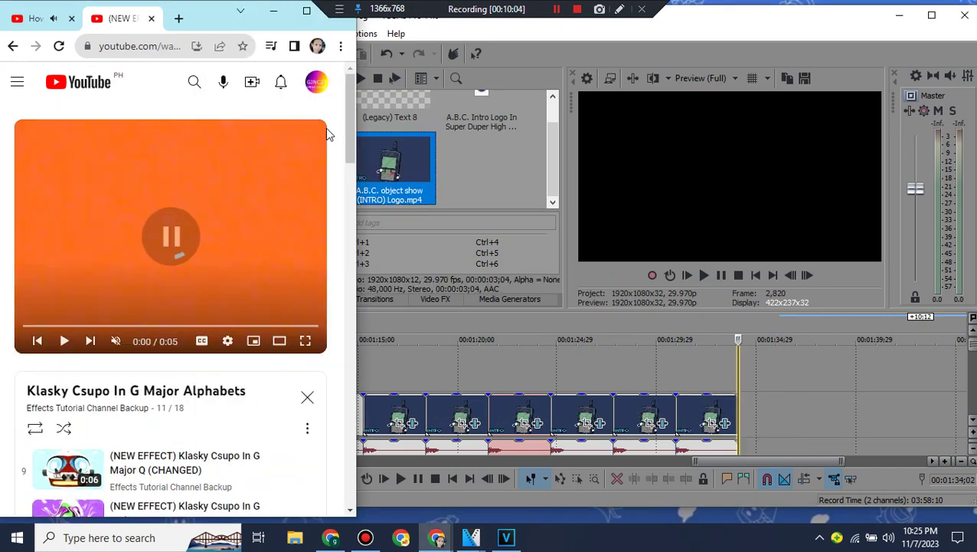
Step: Expand the G Major S video description and read its VideoFX and AudioFX settings
drag(352, 125, 366, 252)
click(168, 182)
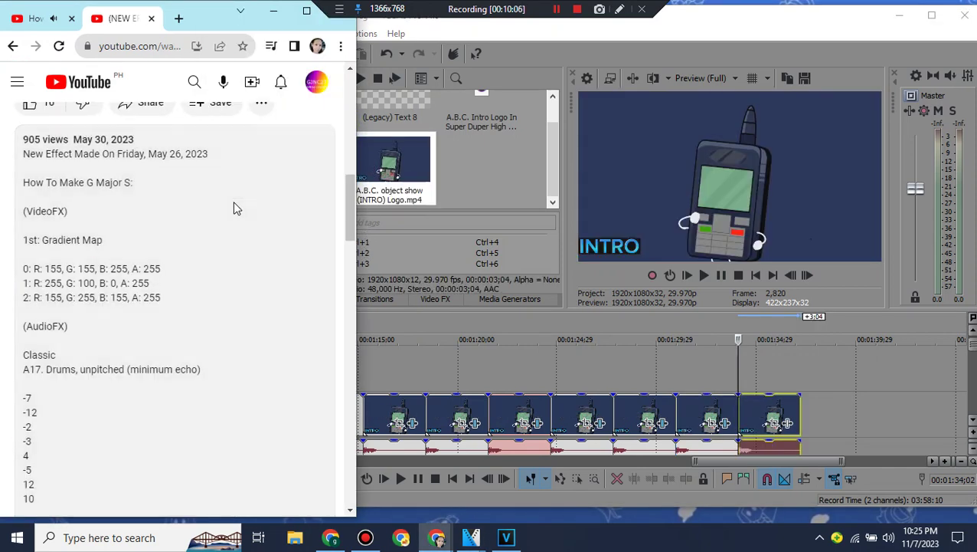
scroll(233, 200, down, 1)
Step: Apply the Gradient Map effect with the Reset to None preset to the newly inserted clip
click(437, 300)
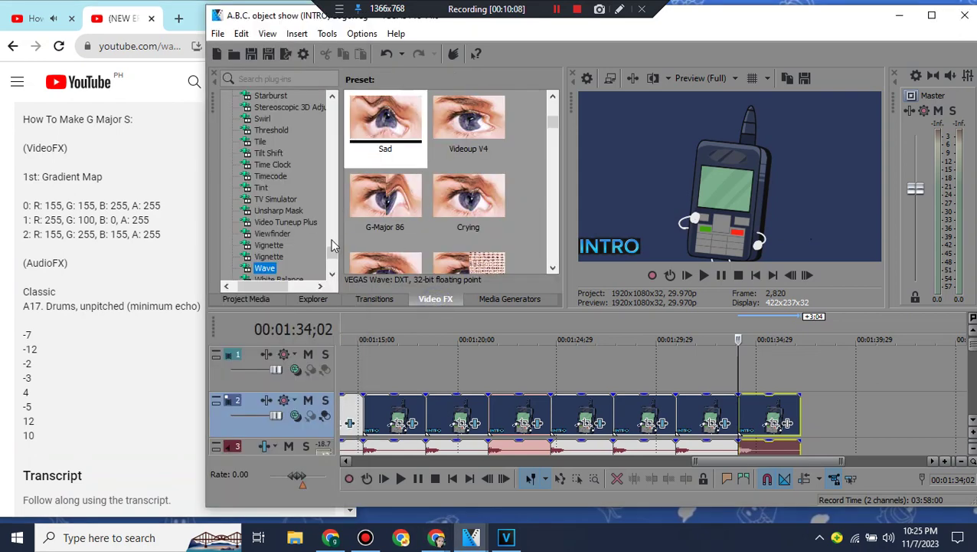
drag(333, 245, 342, 153)
scroll(342, 154, up, 8)
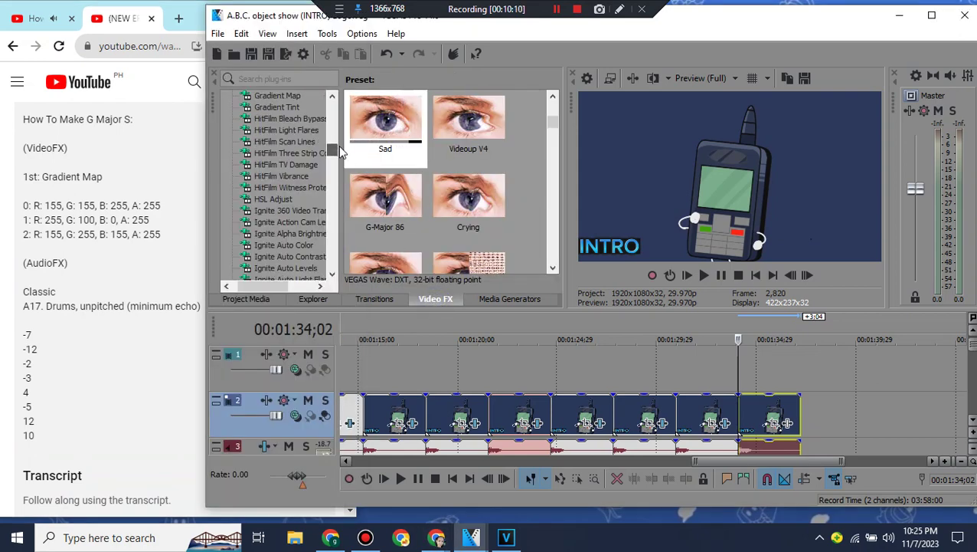
drag(373, 153, 751, 418)
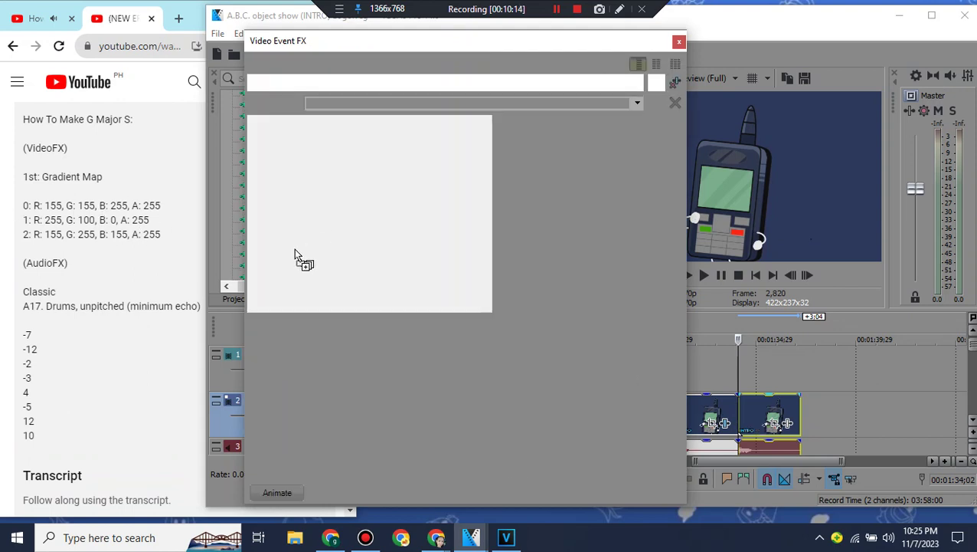
Step: Set the first Gradient Map color point to R 155, G 155, B 255 with full alpha
text(155)
key(Tab)
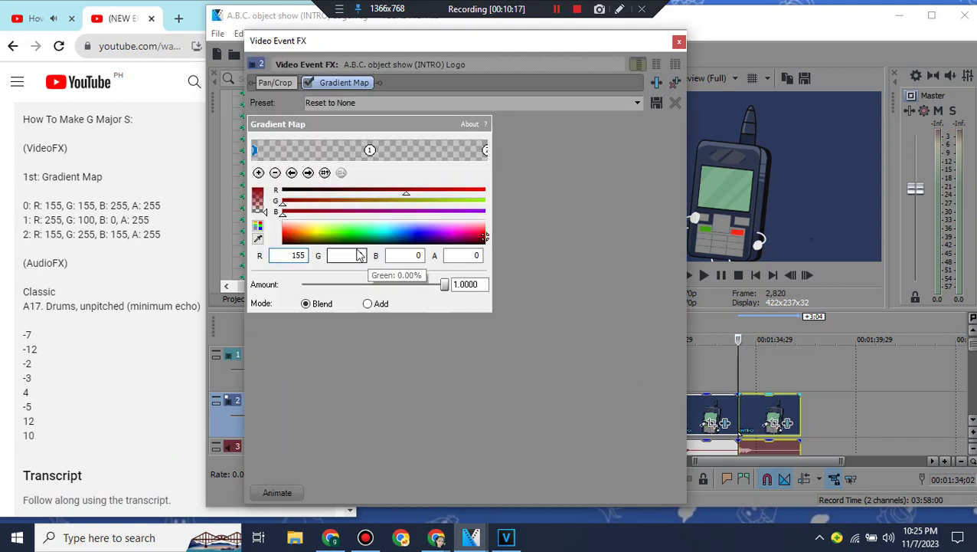
text(155)
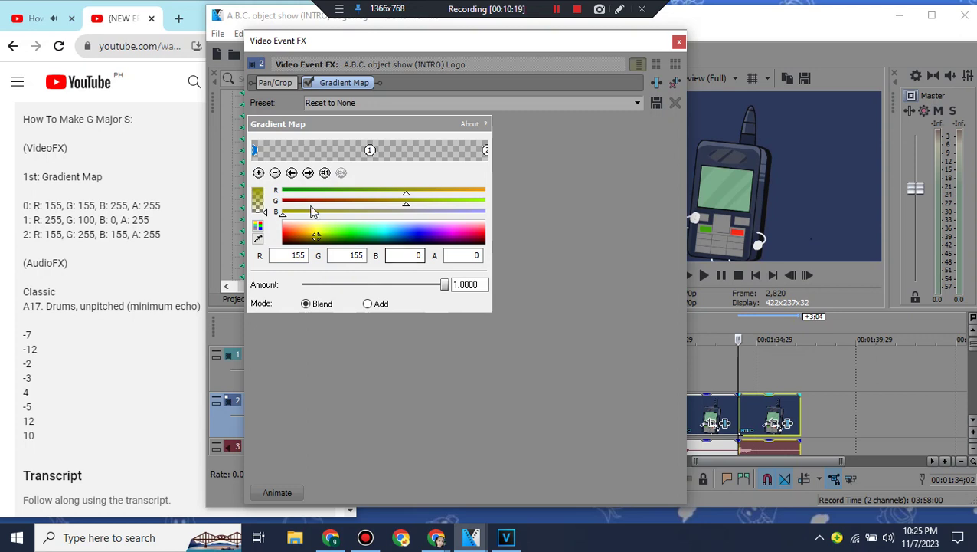
key(Tab)
text(255)
Step: Set the middle Gradient Map color point to R 255, G 100, B 0, A 255
click(370, 149)
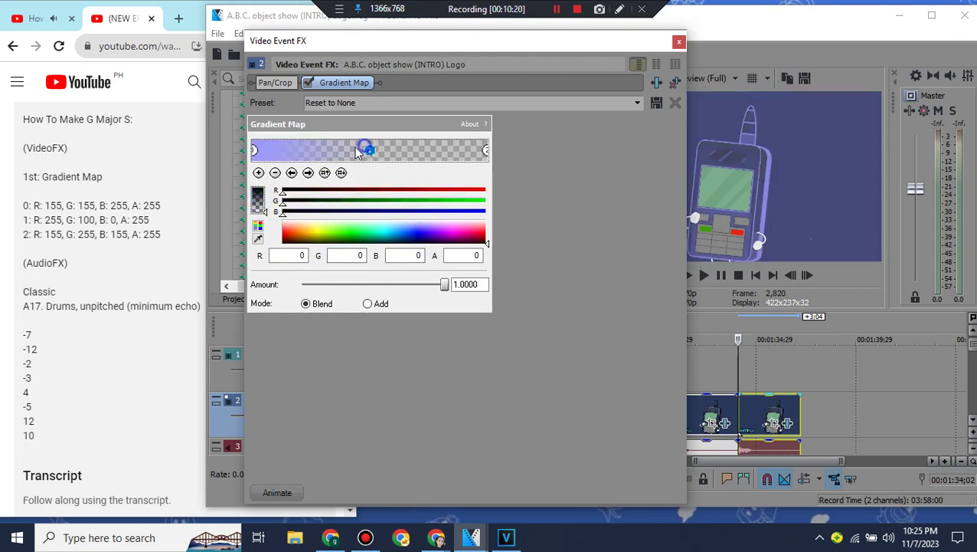
drag(262, 158, 264, 155)
drag(283, 191, 490, 193)
drag(362, 255, 327, 254)
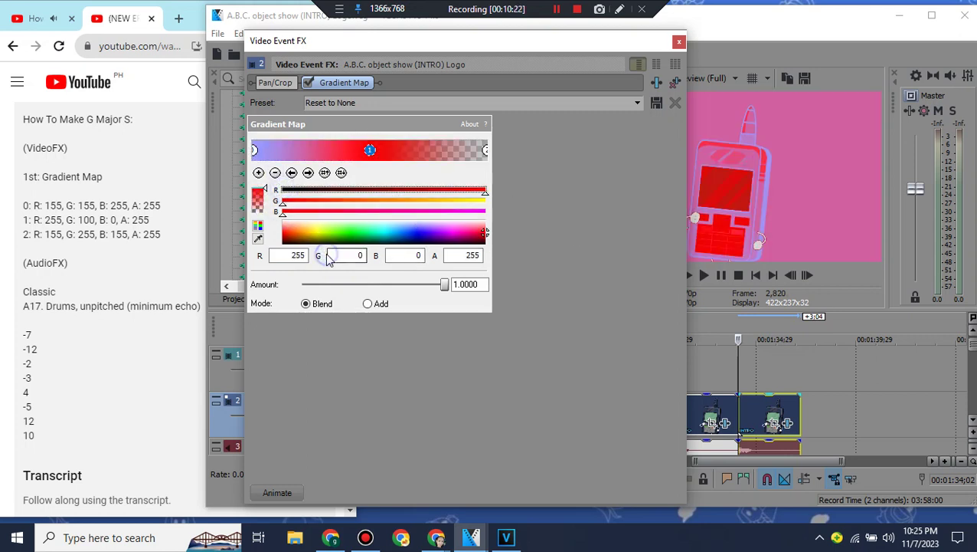
click(557, 10)
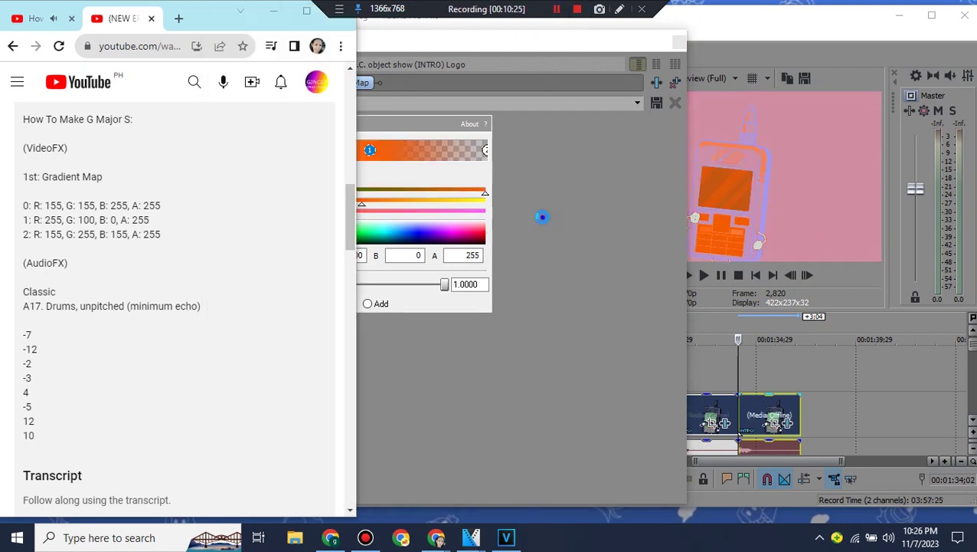
click(541, 216)
Step: Set the last Gradient Map color point to R 155, G 255, B 155, A 255 and close the effect settings
click(485, 151)
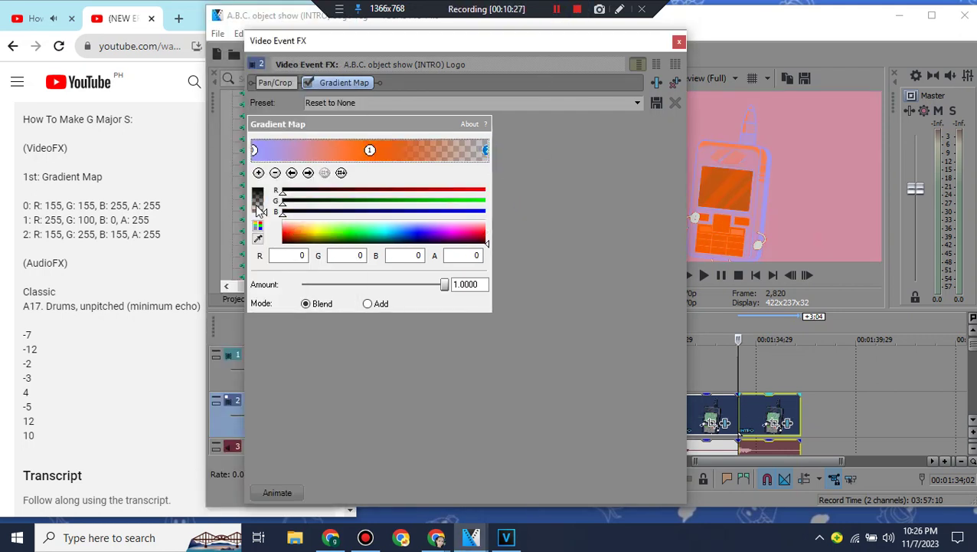
drag(258, 207, 258, 168)
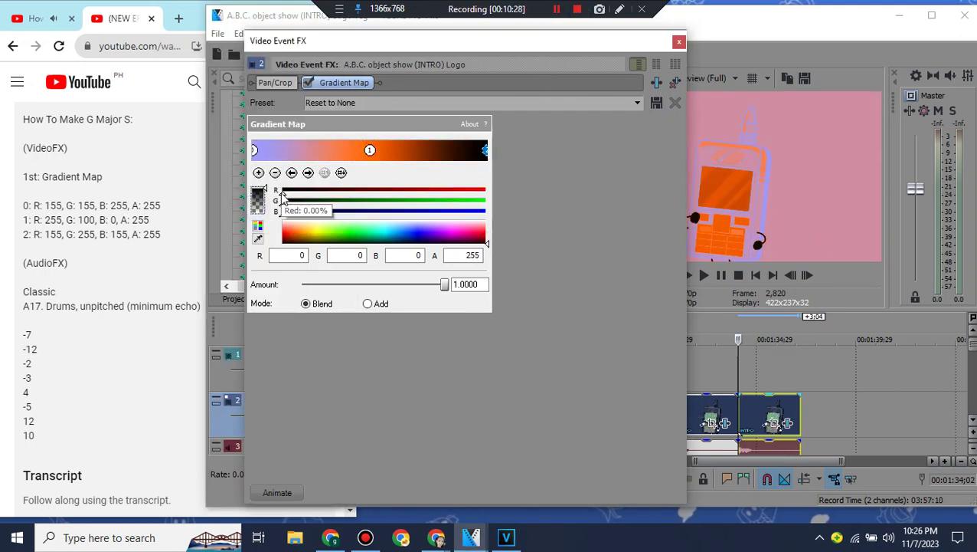
click(281, 192)
click(295, 256)
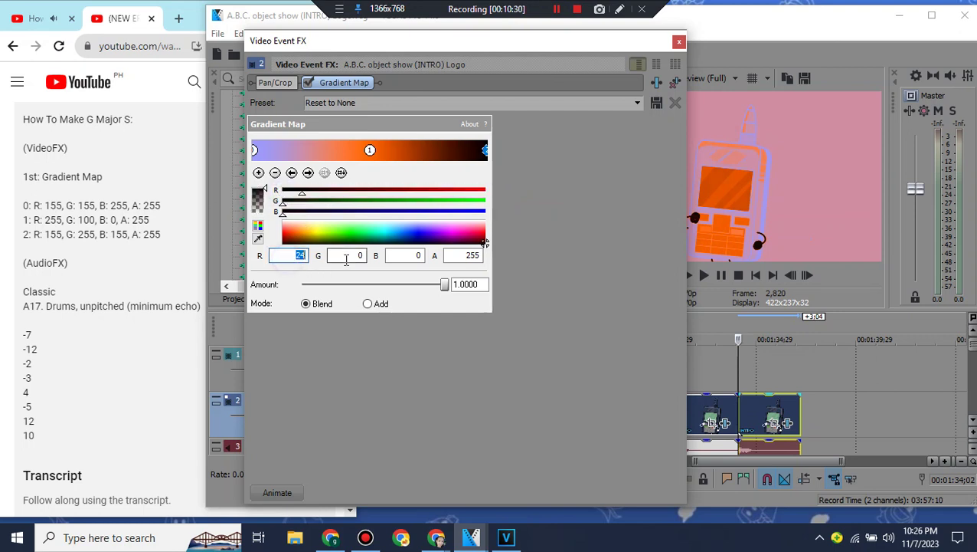
text(155)
drag(284, 203, 530, 219)
click(678, 40)
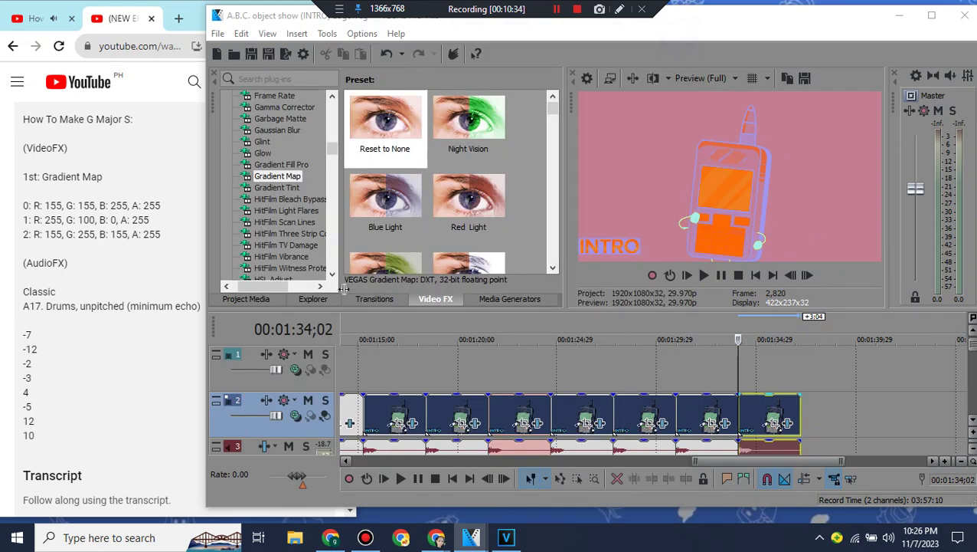
click(974, 418)
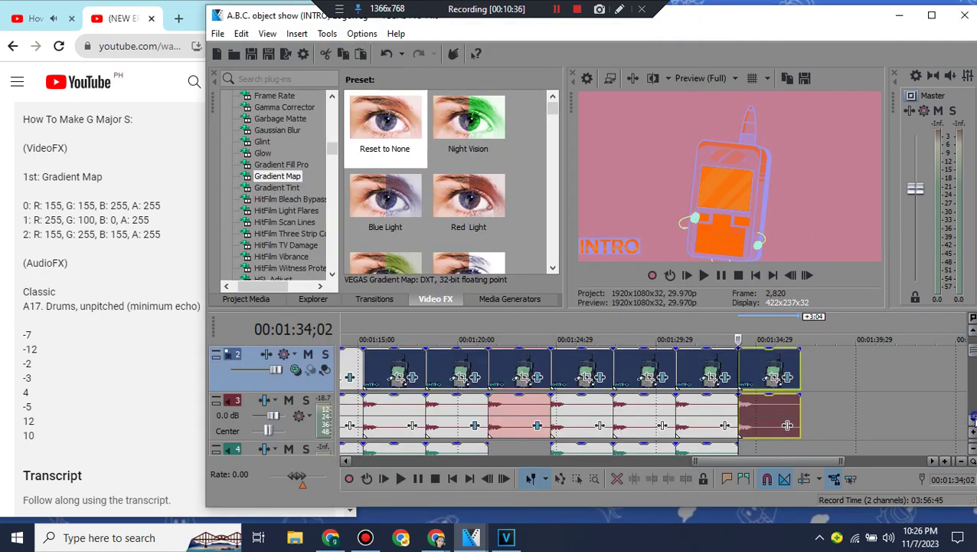
Step: Set the new clip's audio event on track 3 to Classic pitch shift, A17. Drums, unpitched (minimum echo), with a pitch change of -7
right_click(743, 399)
click(789, 512)
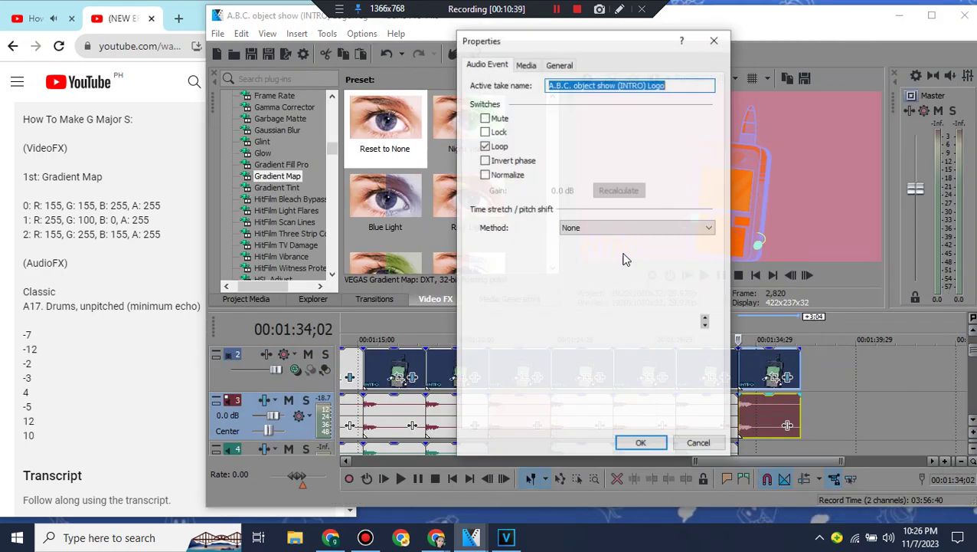
click(636, 227)
click(591, 260)
click(636, 248)
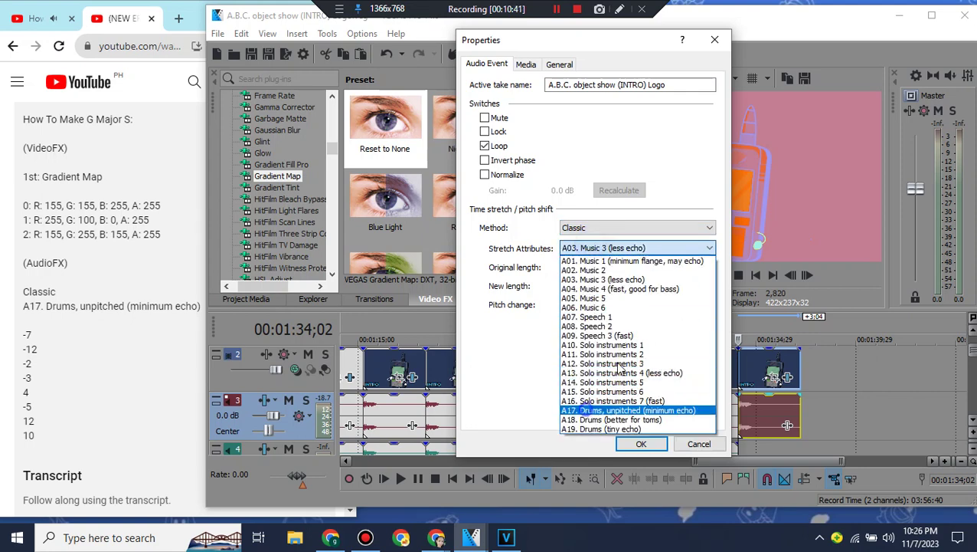
click(612, 406)
click(674, 303)
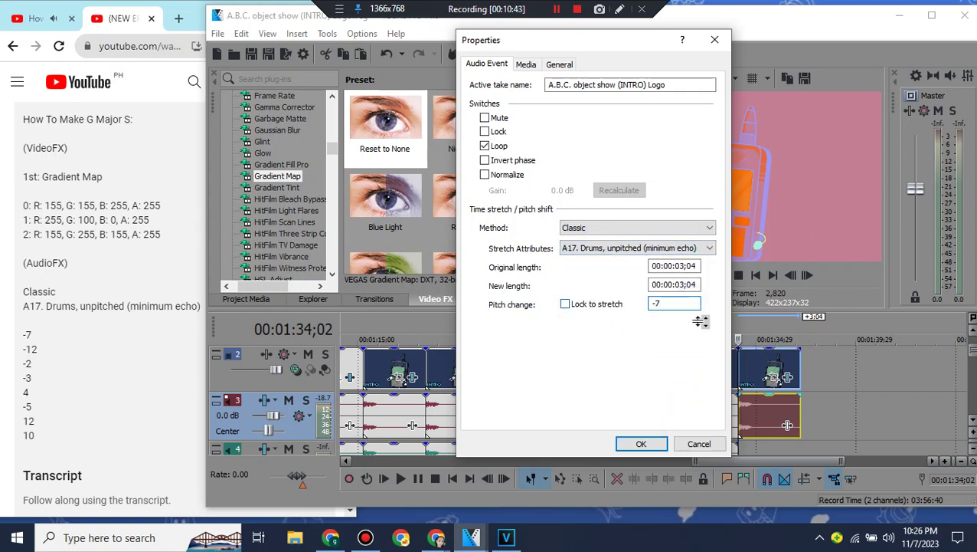
text(-7)
click(659, 448)
Step: Copy the track 3 audio event, paste it at the same time on track 4, and delete the extra video track pasted with it
scroll(821, 391, down, 1)
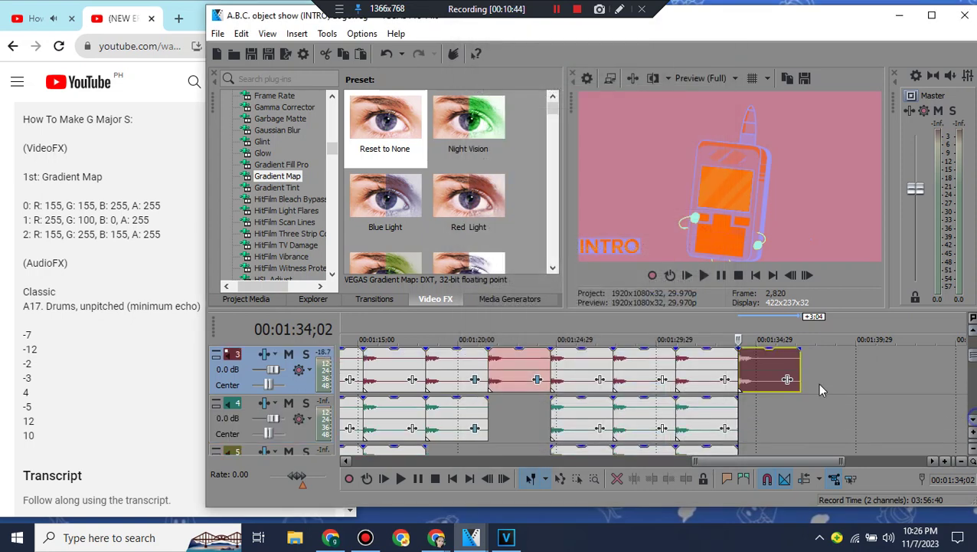
right_click(785, 376)
click(797, 193)
right_click(757, 417)
click(789, 167)
right_click(728, 420)
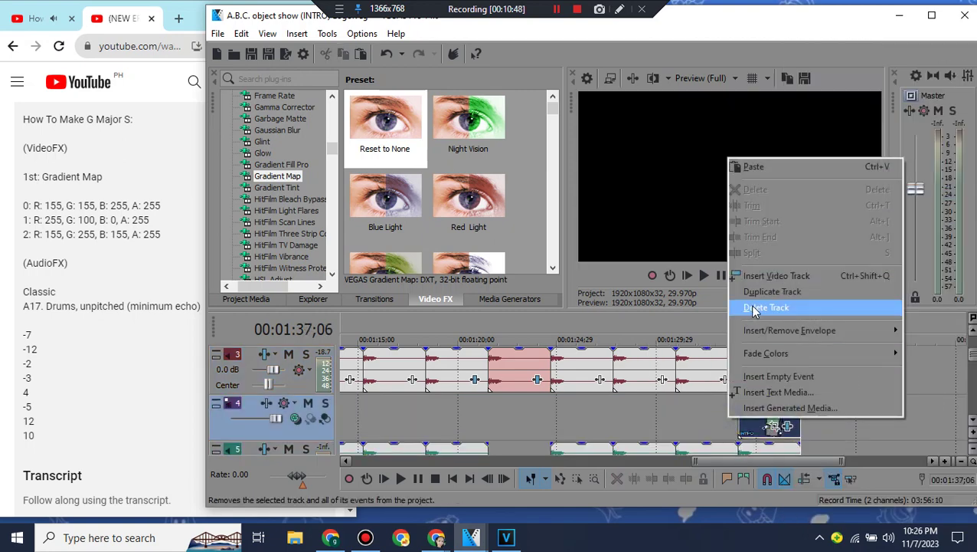
click(754, 307)
Step: Set the pitch change of the pasted audio event on track 4 to -12
right_click(758, 415)
click(794, 514)
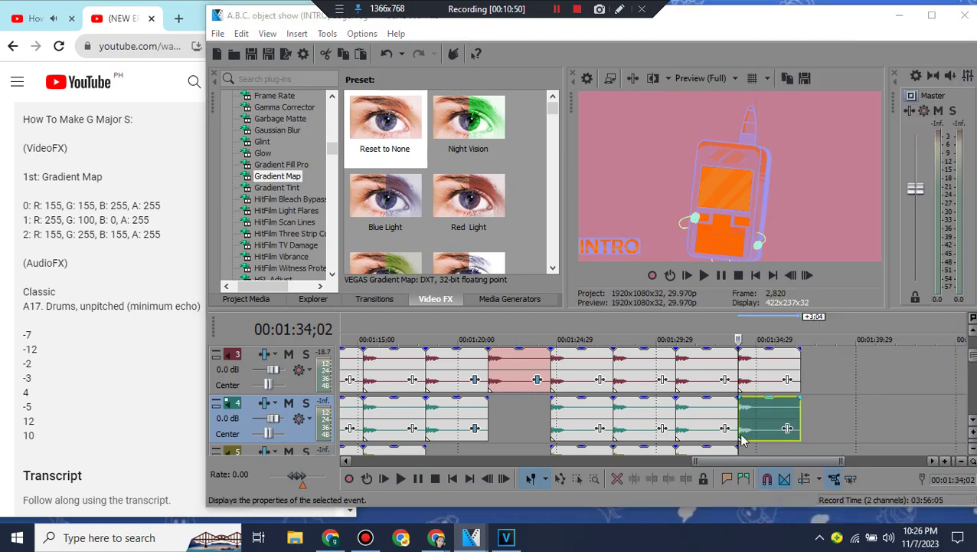
double_click(681, 303)
text(-12)
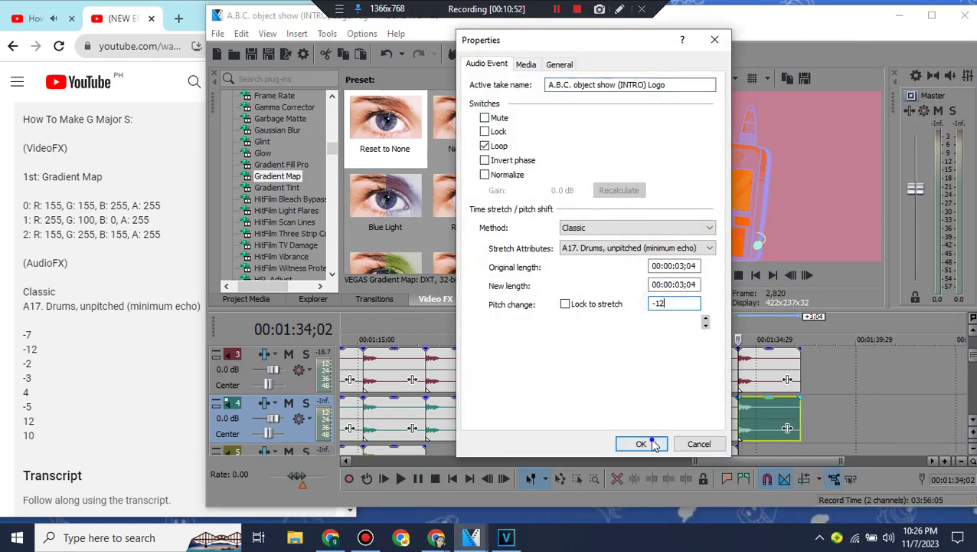
click(641, 439)
Step: Copy the new track 4 audio event, paste it onto track 5 at 00:01:34;02, and return the cursor to its start
click(972, 419)
right_click(763, 375)
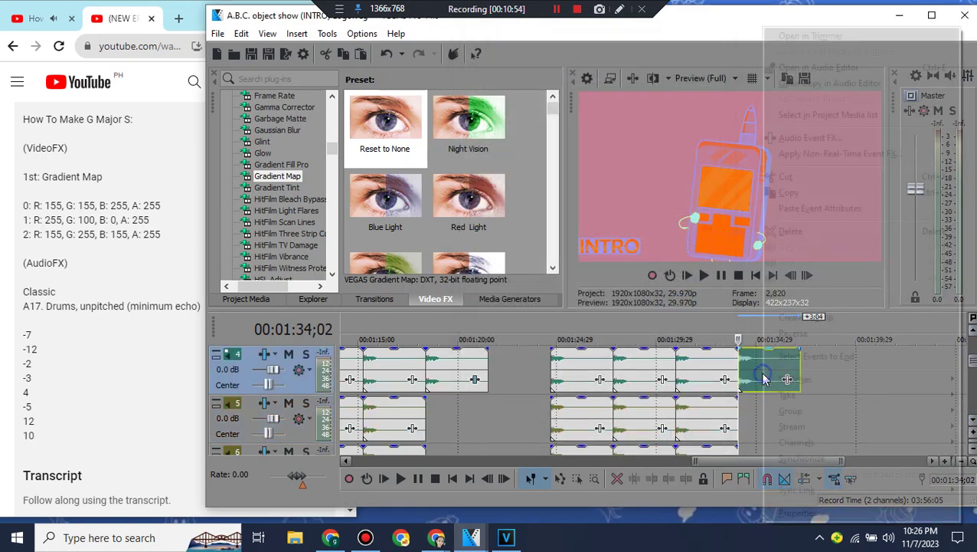
click(784, 193)
right_click(759, 418)
click(785, 167)
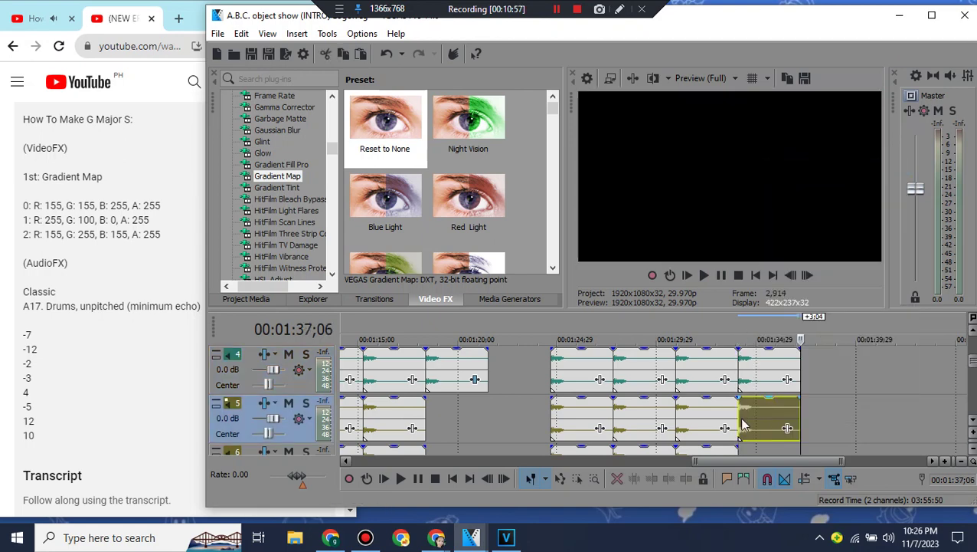
click(735, 417)
Step: Set the pitch change of the pasted audio event on track 5 to -2
right_click(757, 416)
click(795, 513)
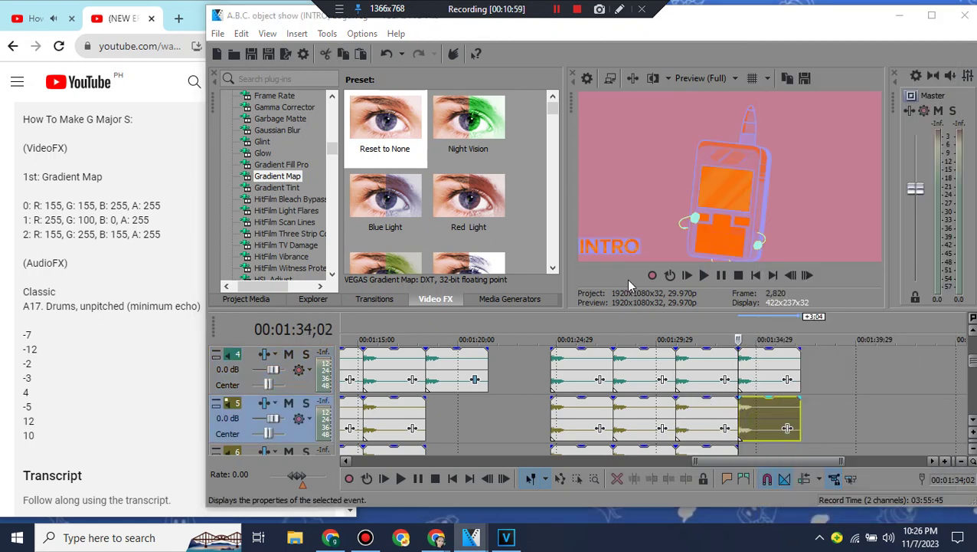
double_click(675, 303)
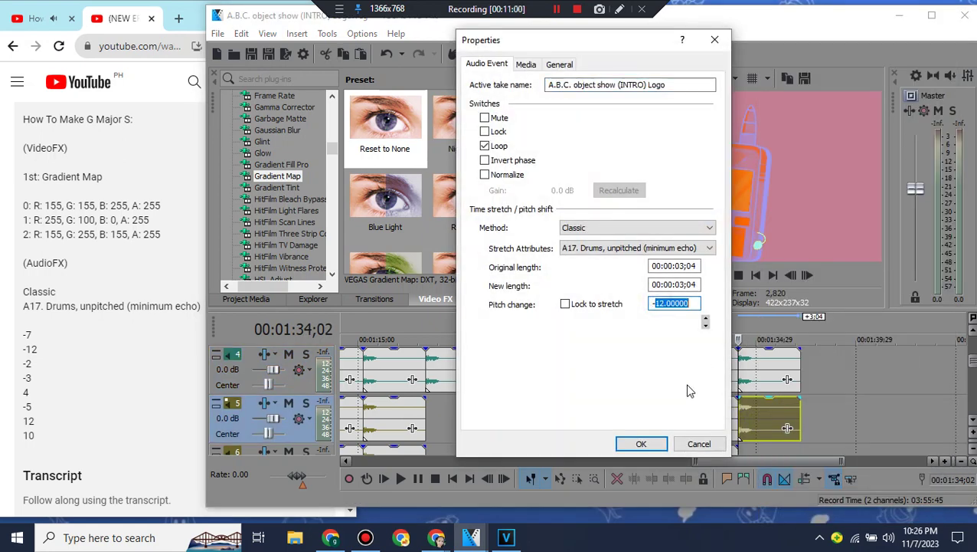
click(641, 444)
Step: Paste the copied audio event onto track 6 at 00:01:34;02 and set its pitch change to -3
right_click(753, 417)
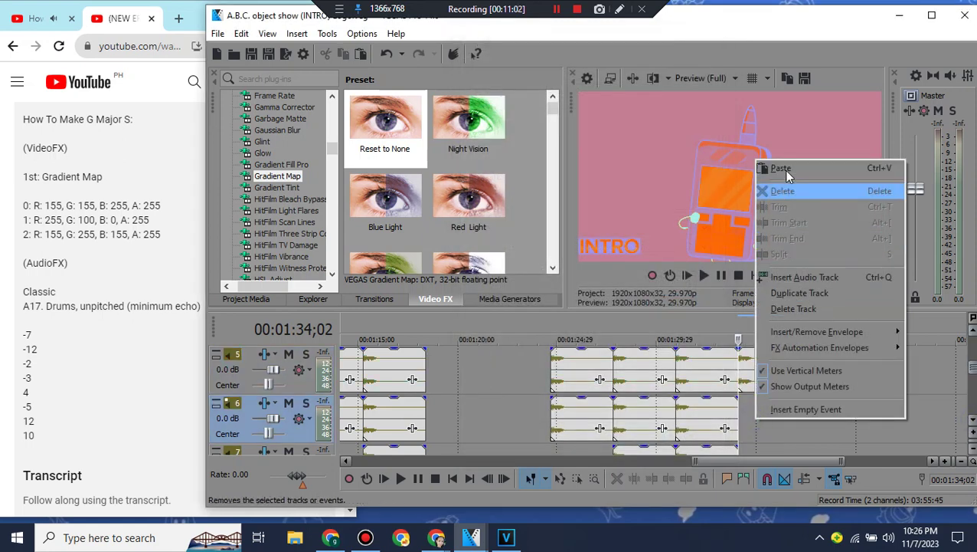
click(784, 170)
right_click(749, 432)
click(793, 512)
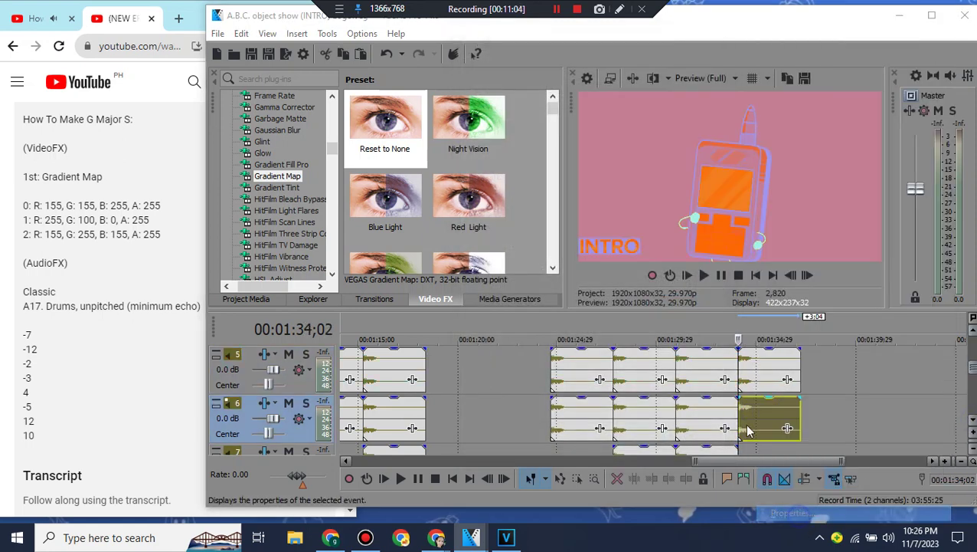
triple_click(661, 302)
text(-3)
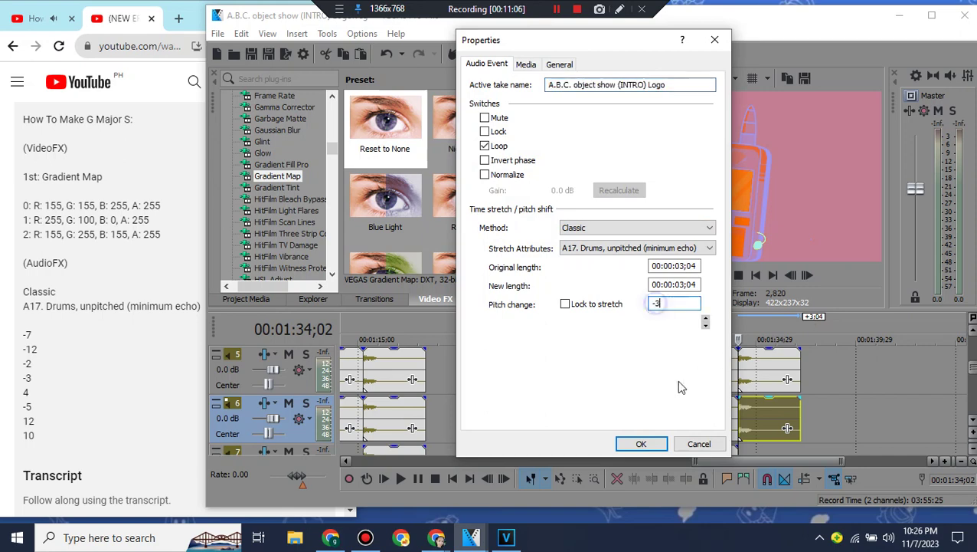
click(641, 444)
Step: Paste the copied audio event onto track 7 at 00:01:34;02 and set its pitch change to 4
right_click(756, 397)
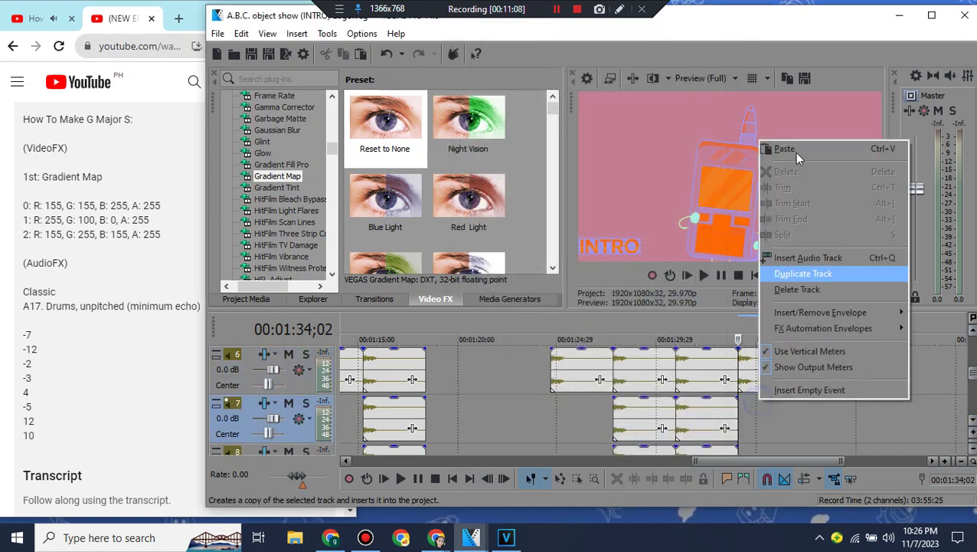
click(789, 149)
click(739, 410)
right_click(759, 408)
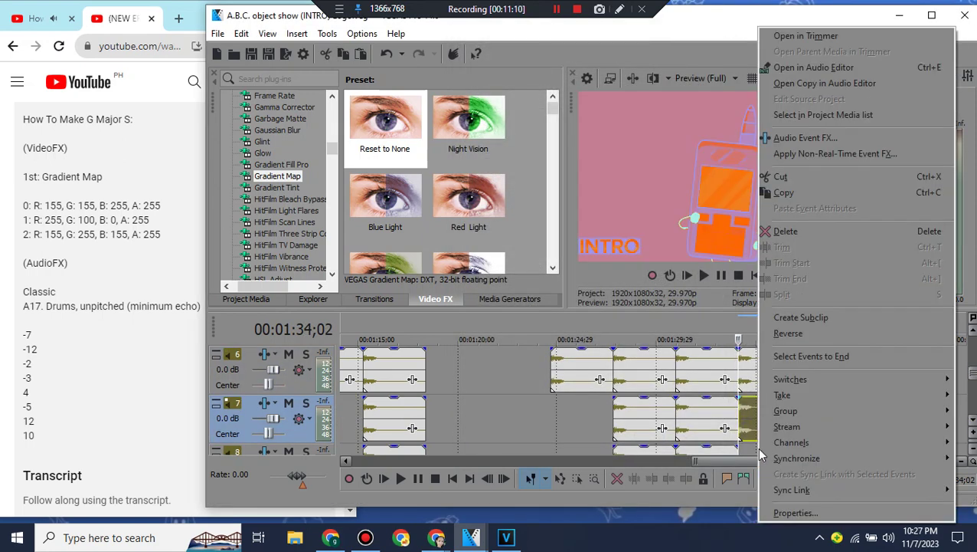
mouse_move(768, 498)
click(783, 513)
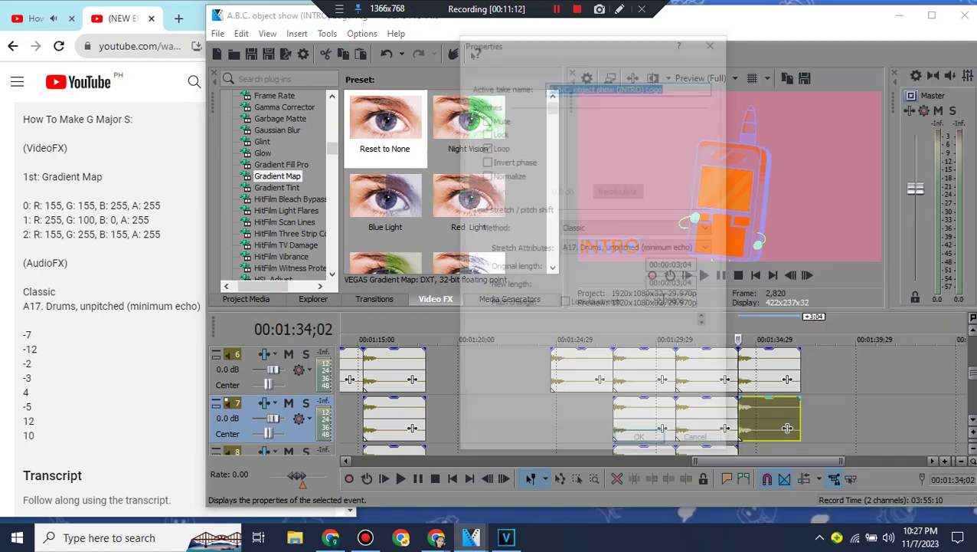
double_click(690, 304)
text(4)
click(642, 444)
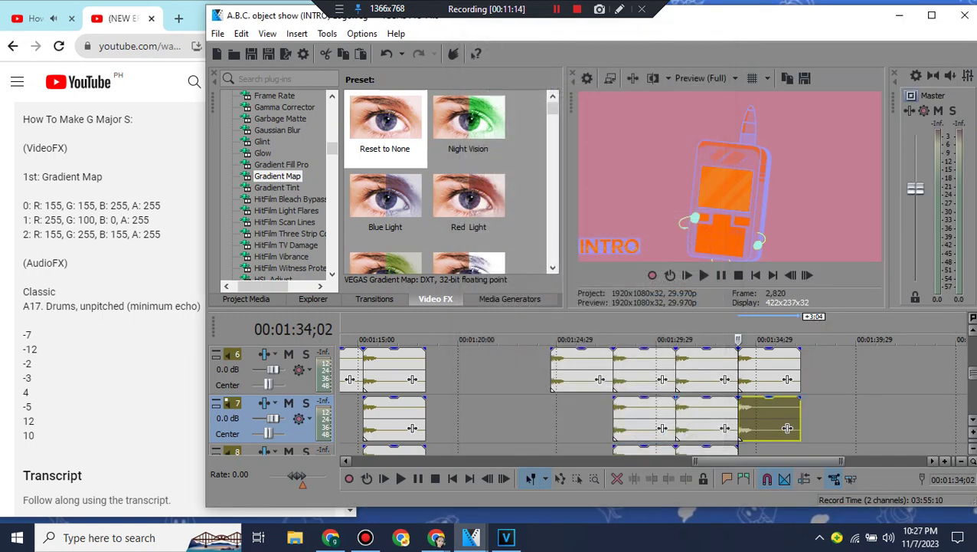
Step: Paste the copied audio event onto track 8 at 00:01:34;02 and set its pitch change to 5
click(973, 419)
right_click(792, 413)
click(824, 163)
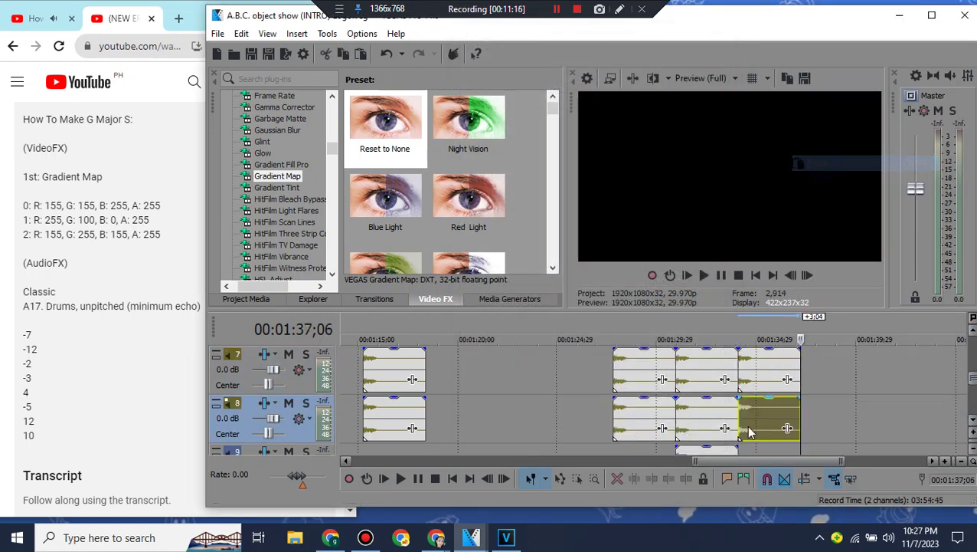
click(751, 419)
right_click(751, 425)
click(781, 515)
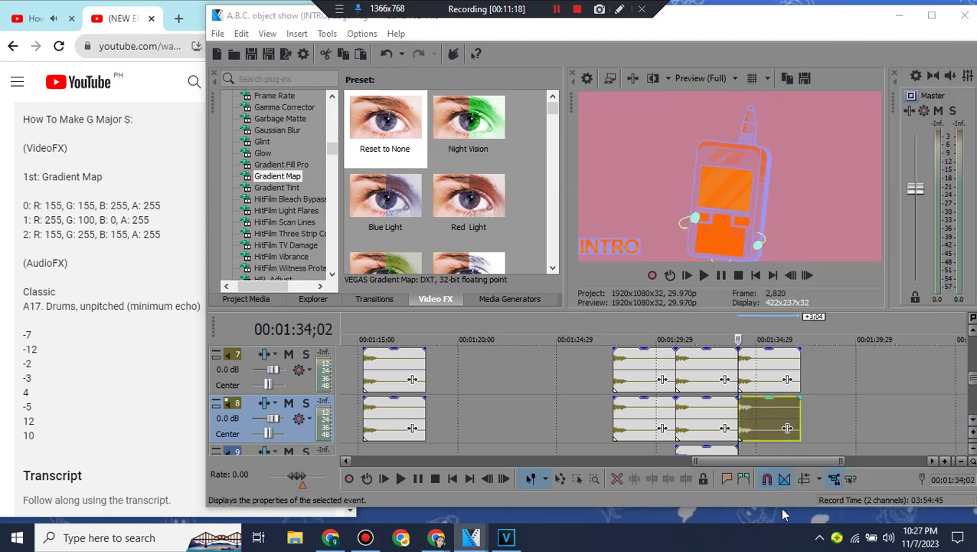
click(693, 304)
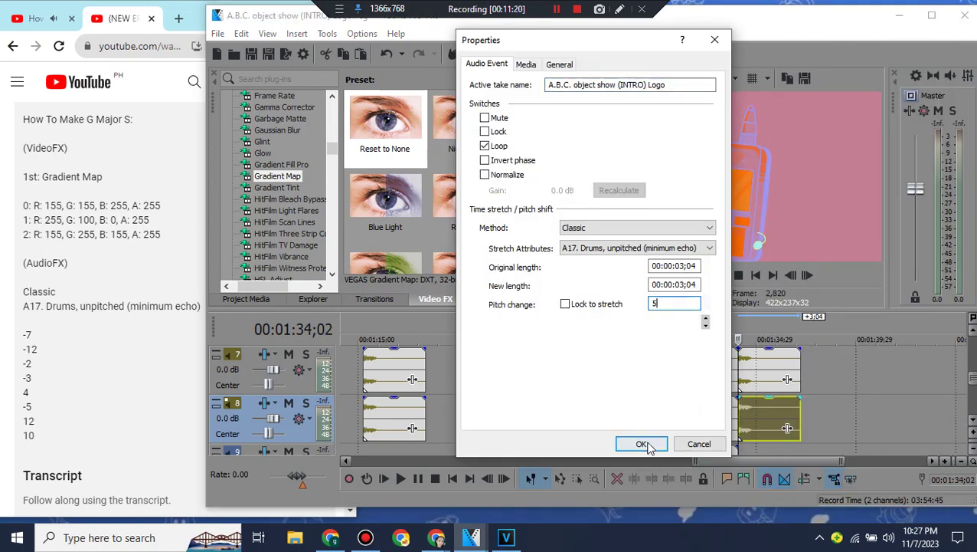
click(649, 442)
Step: Check the pitch shift properties of the new audio event on track 7
right_click(767, 379)
click(801, 514)
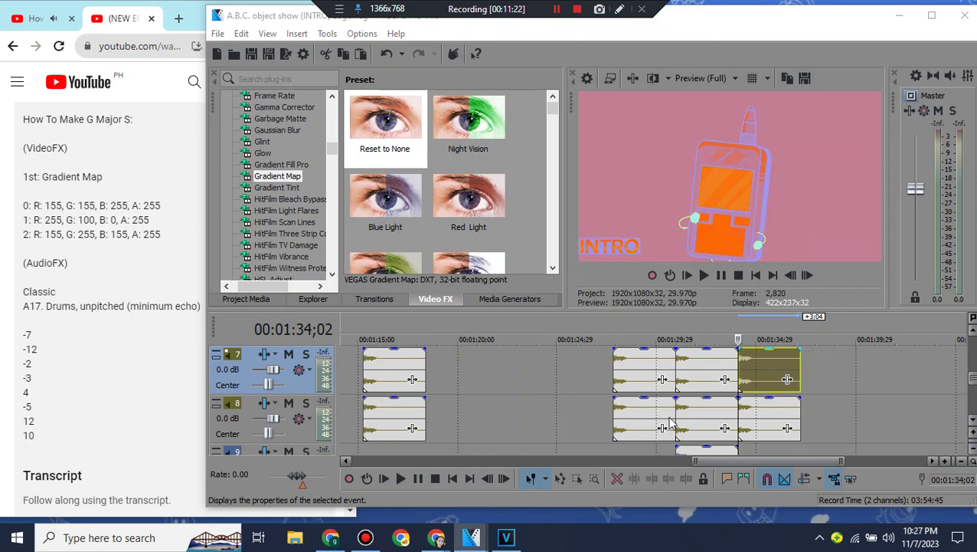
click(640, 443)
Step: Paste the copied audio event onto track 9 at 00:01:34;02 and set its pitch change to 12
scroll(789, 410, down, 1)
right_click(772, 412)
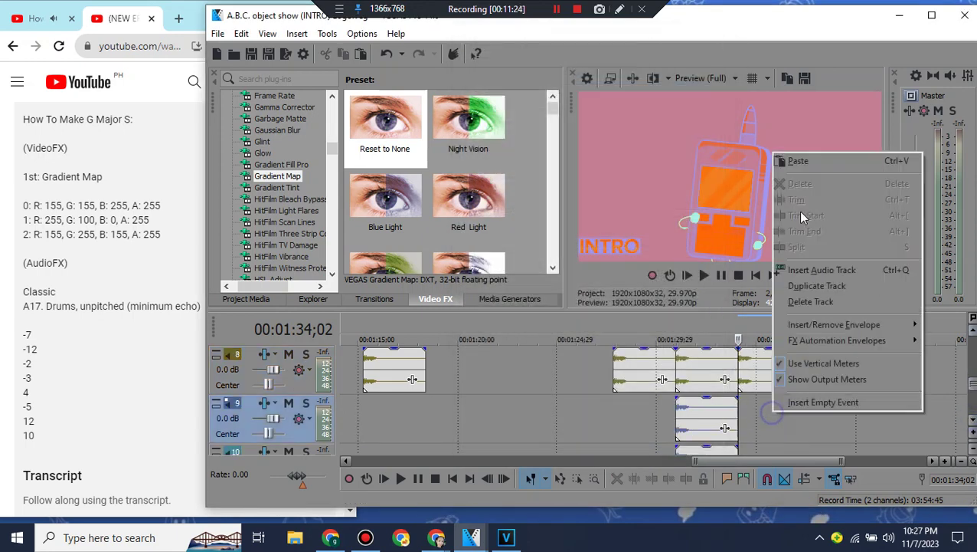
click(797, 161)
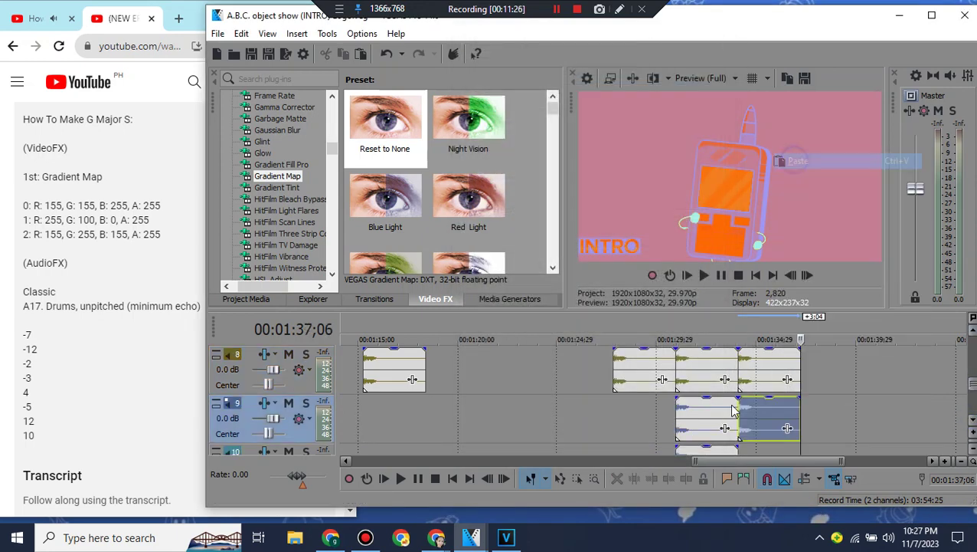
click(733, 411)
right_click(753, 418)
click(784, 517)
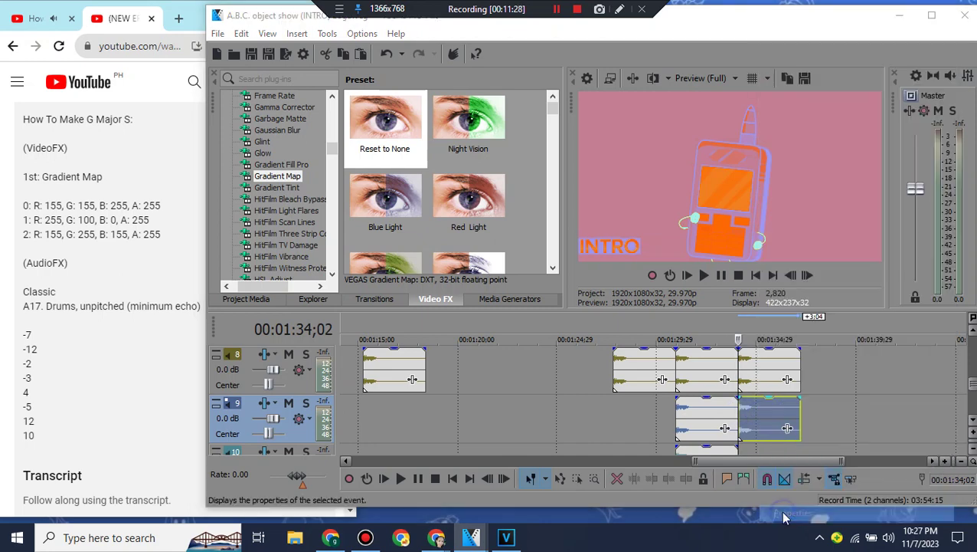
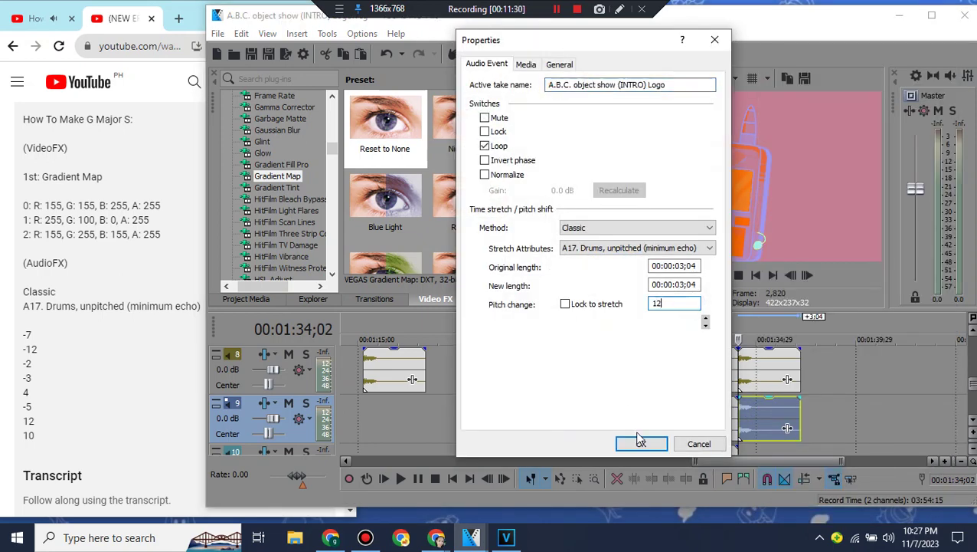
click(641, 444)
Step: Paste the copied audio event onto track 10 at 00:01:34;02 and set its pitch change to 10
right_click(791, 412)
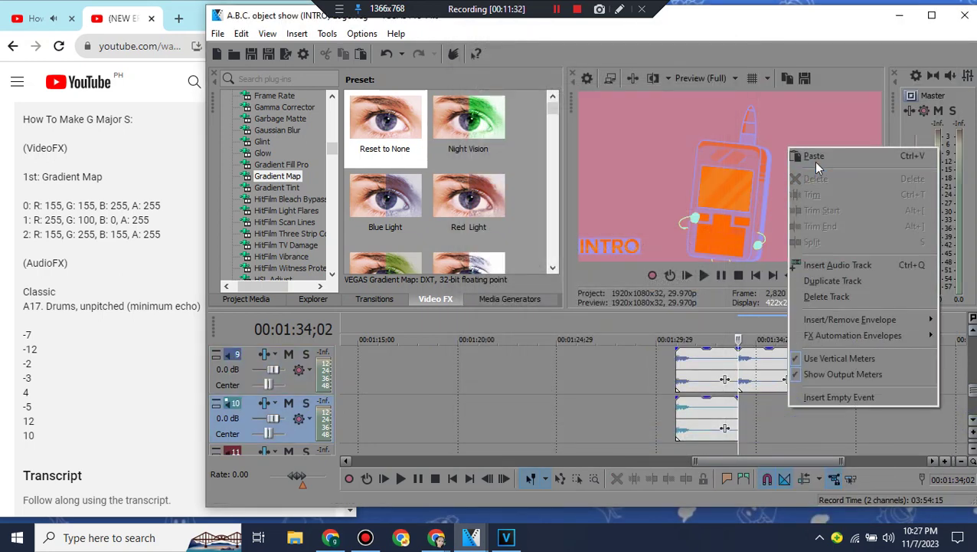
click(813, 157)
click(753, 420)
right_click(753, 420)
click(792, 515)
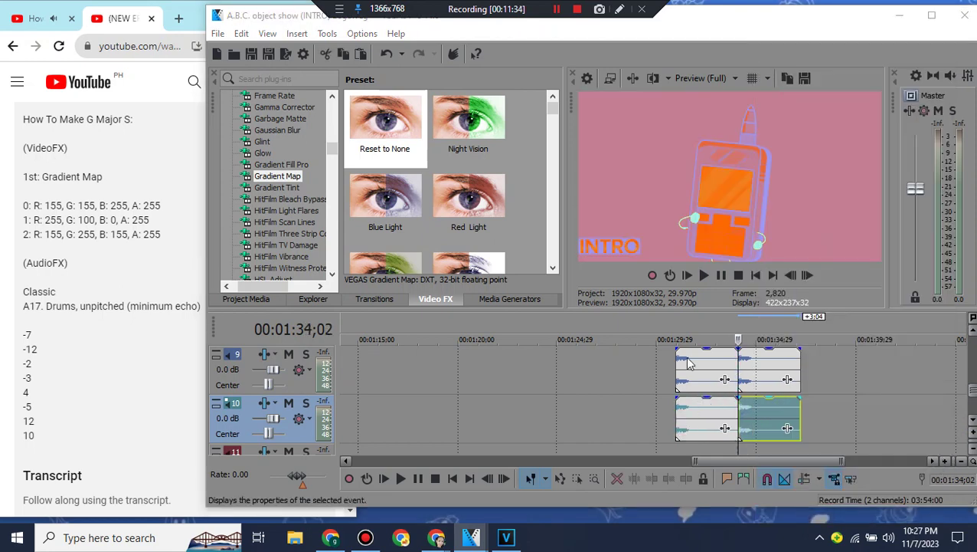
click(674, 303)
text(10)
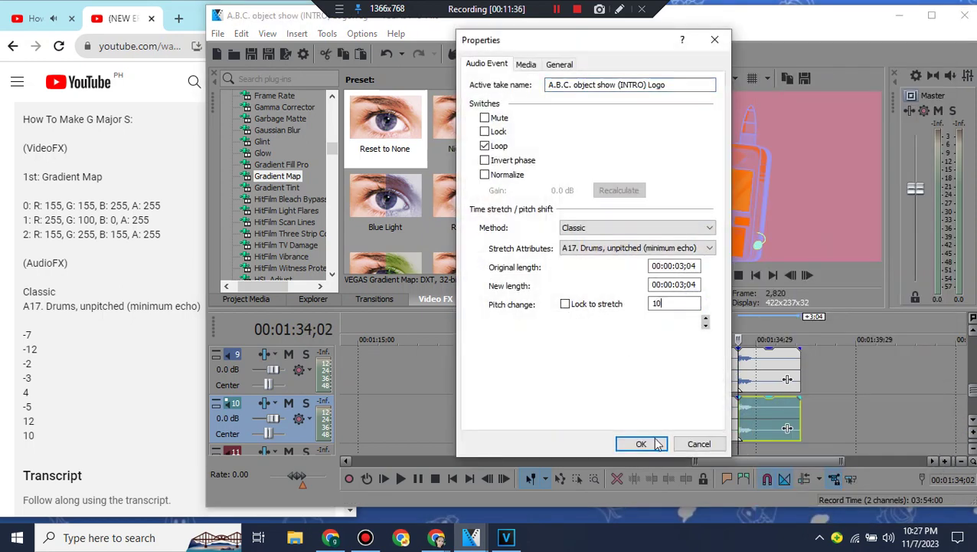
click(644, 443)
Step: Insert another A.B.C. object show (INTRO) Logo.mp4 clip from the project media on track 2, directly after the G Major S clip
drag(742, 461, 790, 463)
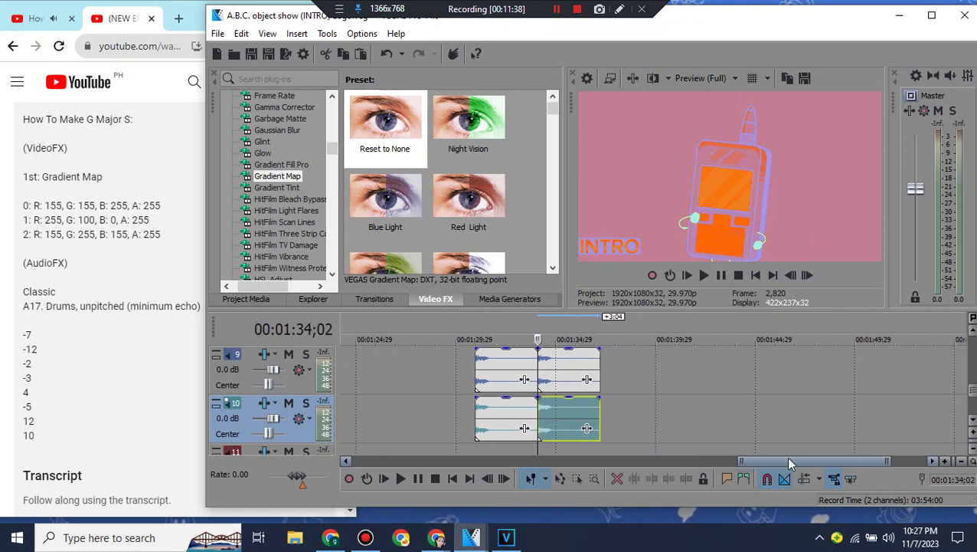
drag(975, 392, 975, 349)
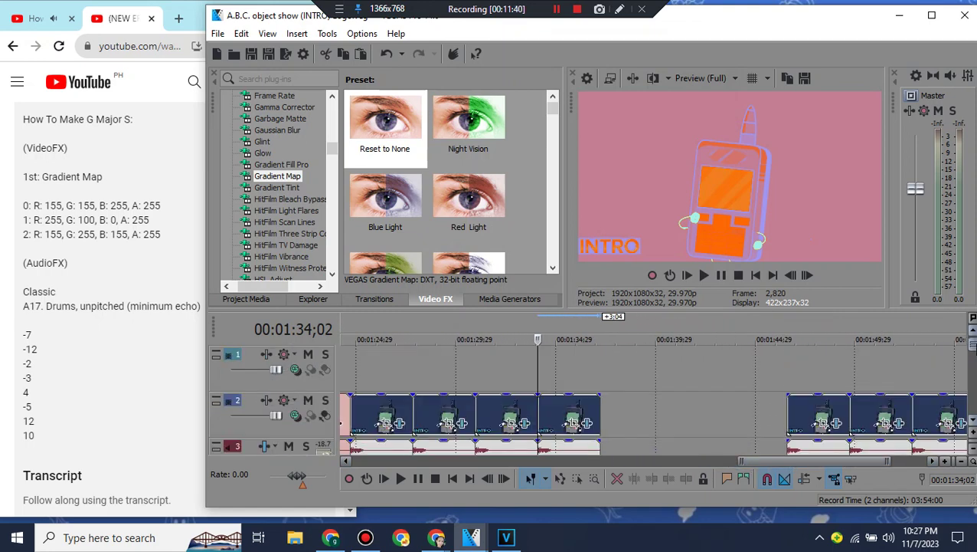
click(253, 298)
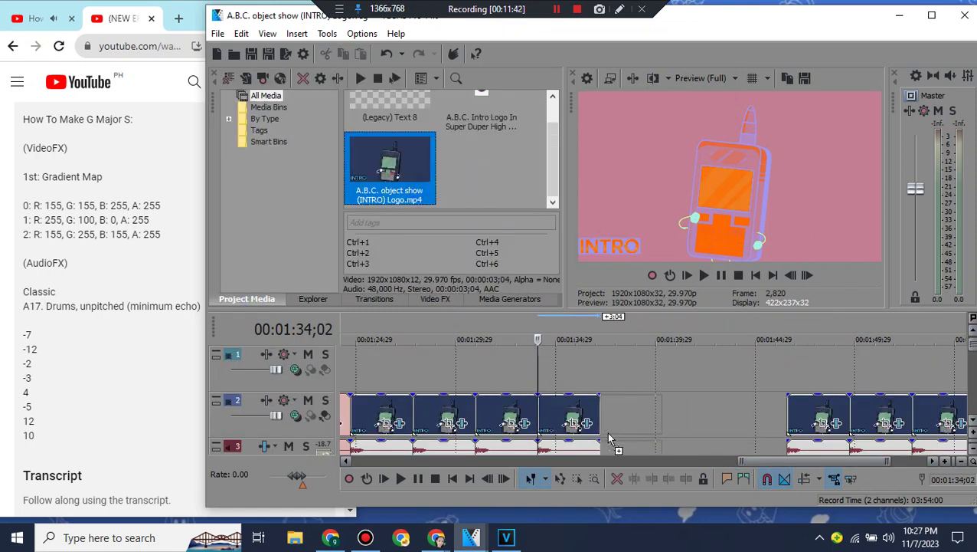
drag(611, 439, 610, 439)
Step: Switch to YouTube and open the (NEW EFFECT) Klasky Csupo In G Major T video from the playlist at its description
click(103, 184)
scroll(297, 225, up, 5)
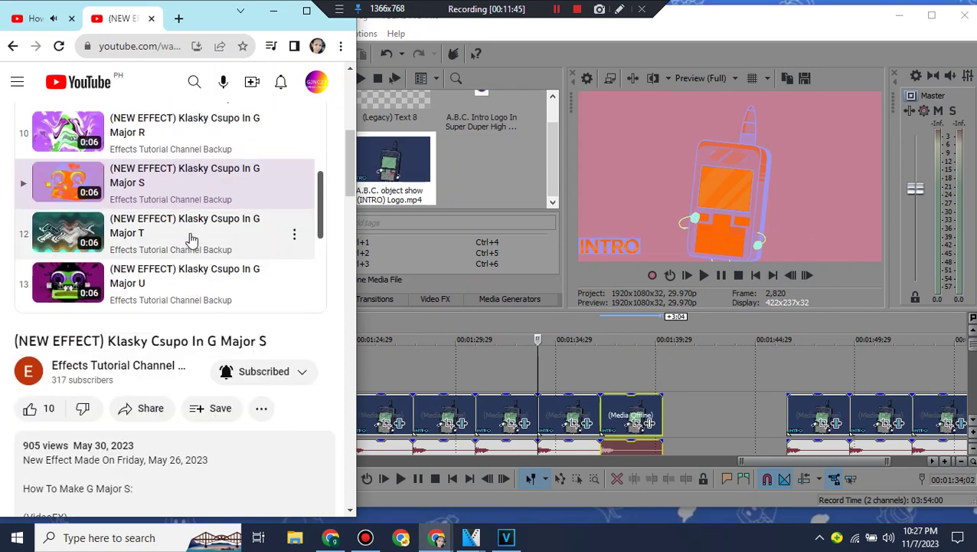
click(192, 238)
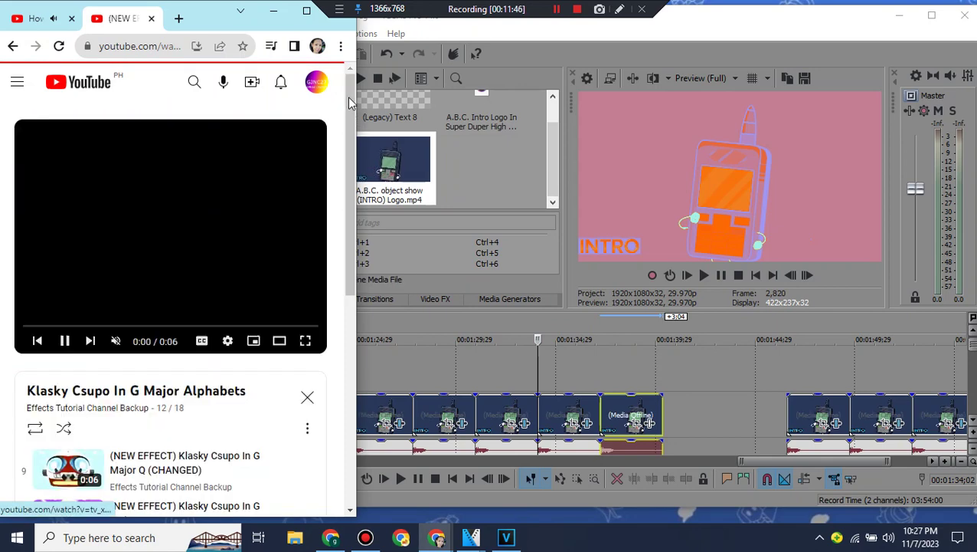
scroll(343, 257, down, 5)
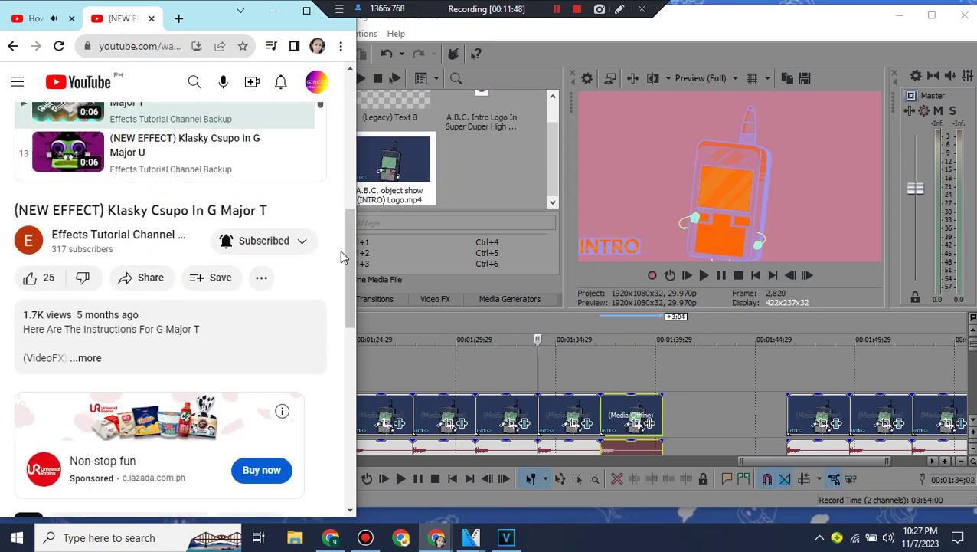
Step: Expand the video description to read the G Major T effect instructions, and return to the video effects list in VEGAS Pro
click(227, 345)
scroll(230, 350, down, 2)
click(436, 298)
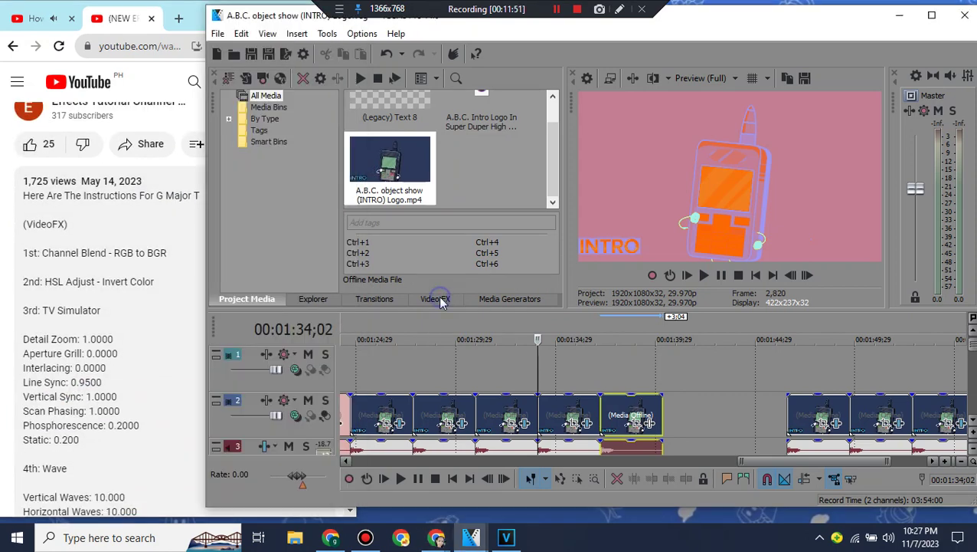
Step: Apply the HSL Adjust effect with the Invert Color preset to the track 2 clip starting at 00:01:37;06
click(602, 398)
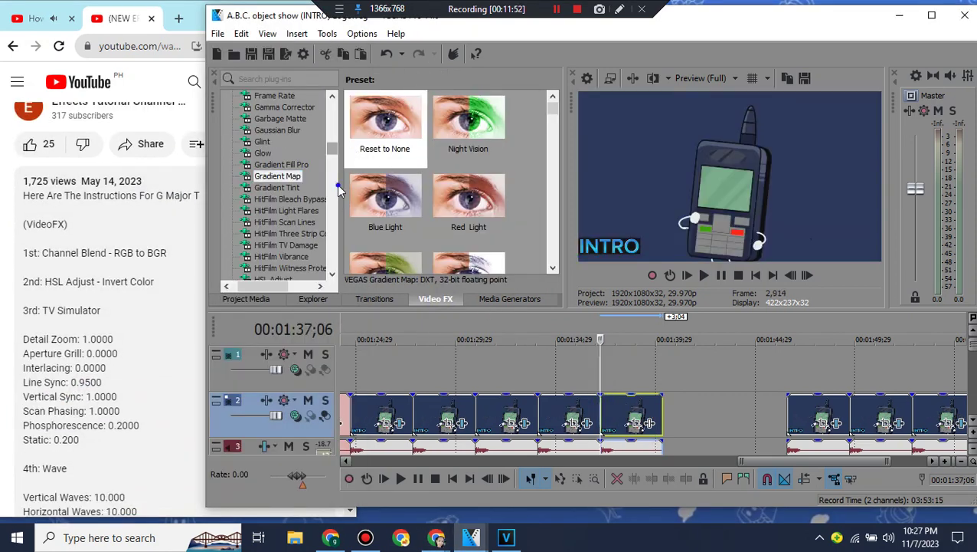
scroll(306, 154, down, 5)
click(273, 108)
drag(414, 146, 622, 418)
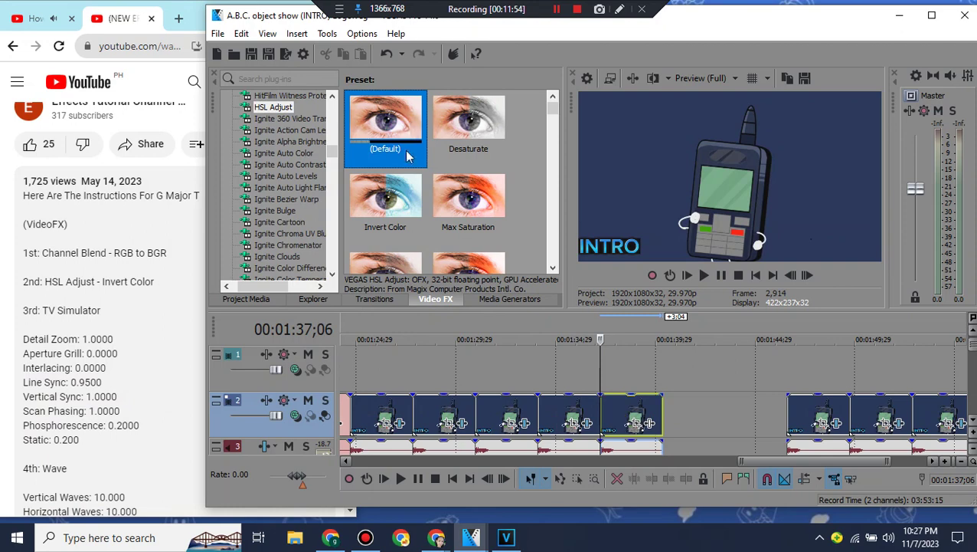
drag(386, 198, 637, 424)
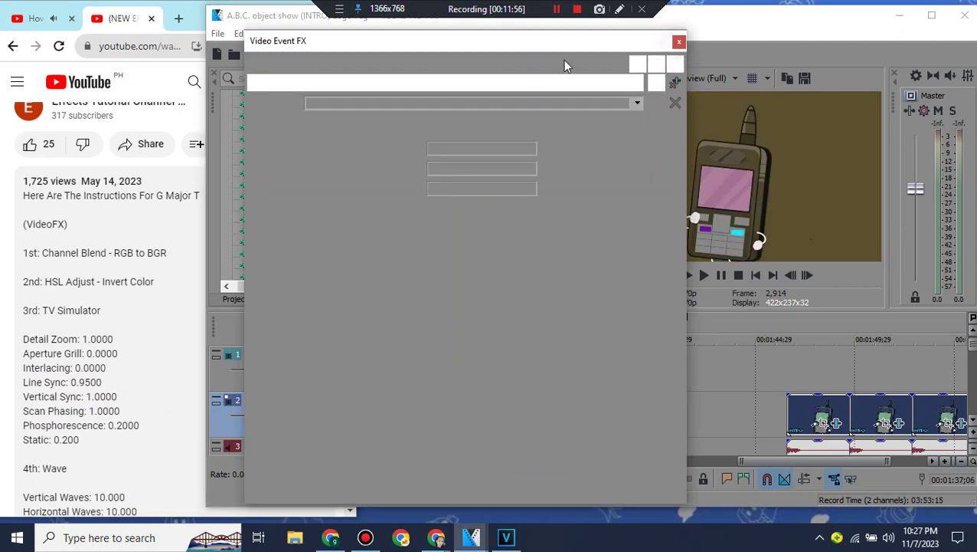
Step: Add the Channel Blend effect with the RGB to BGR preset to the same track 2 clip
drag(333, 160, 334, 143)
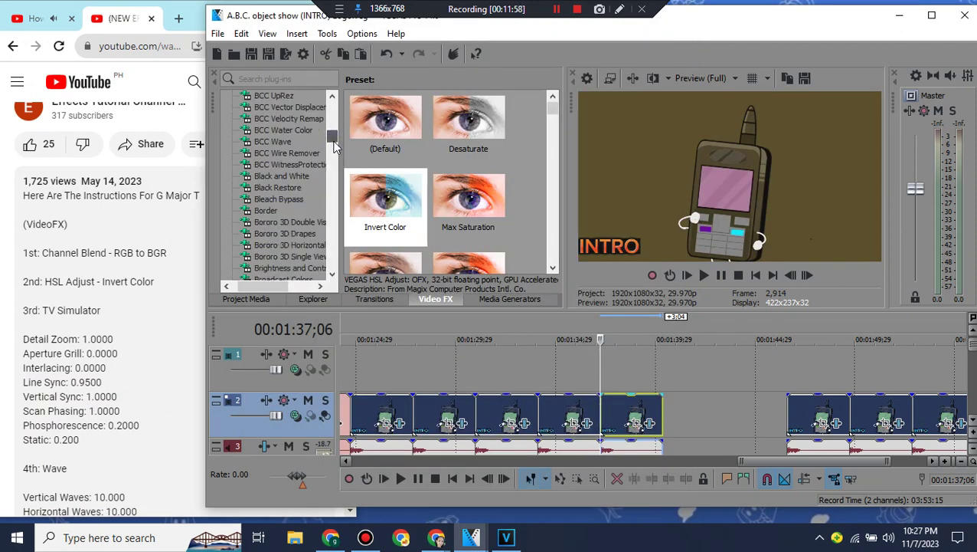
scroll(322, 161, down, 5)
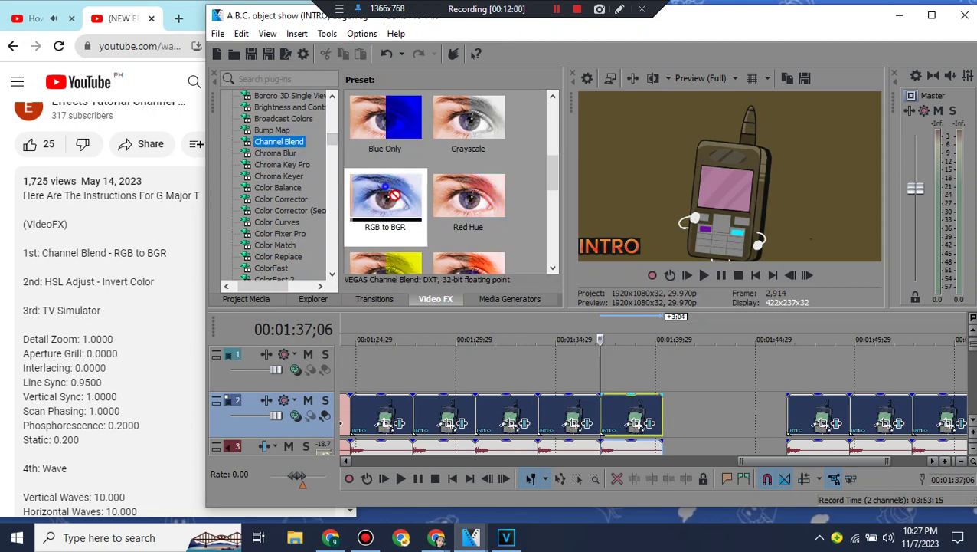
drag(385, 197, 630, 418)
click(678, 42)
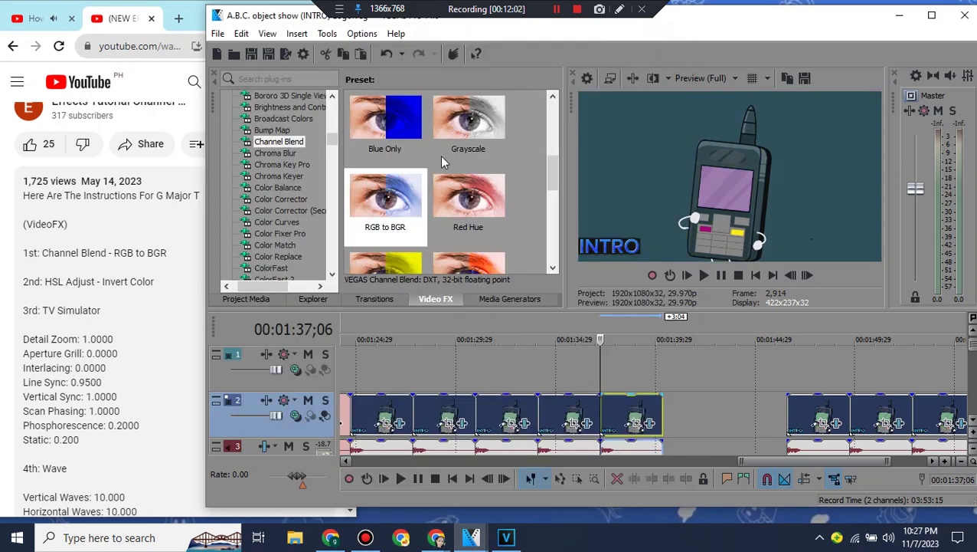
Step: Add the TV Simulator effect to the clip using the Line Sync 0.7500 preset, and set its line sync to 0.9500
scroll(322, 169, down, 20)
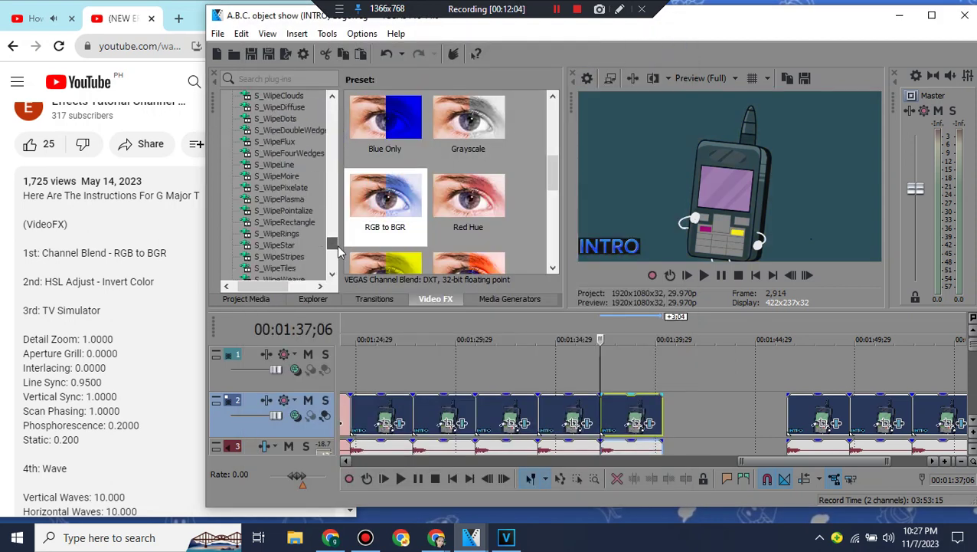
click(277, 212)
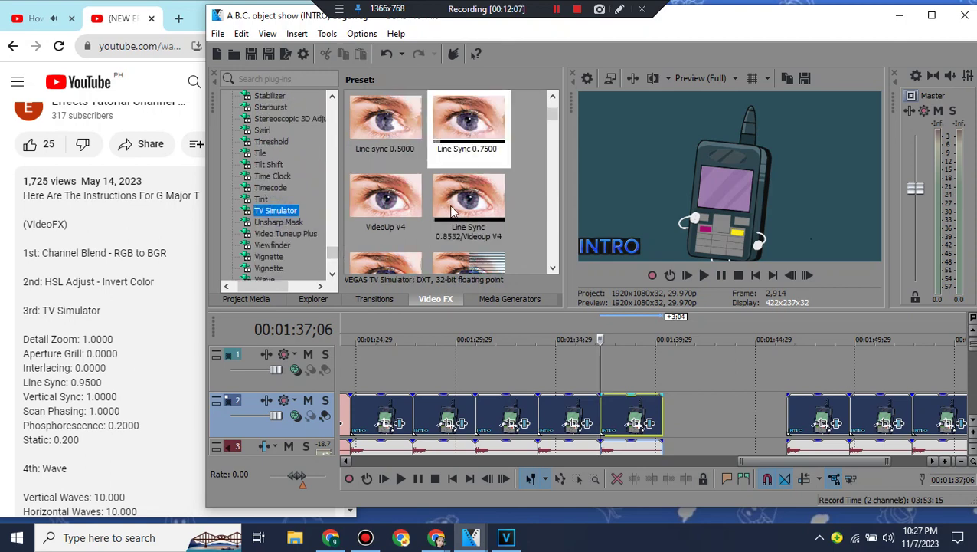
drag(462, 122, 627, 417)
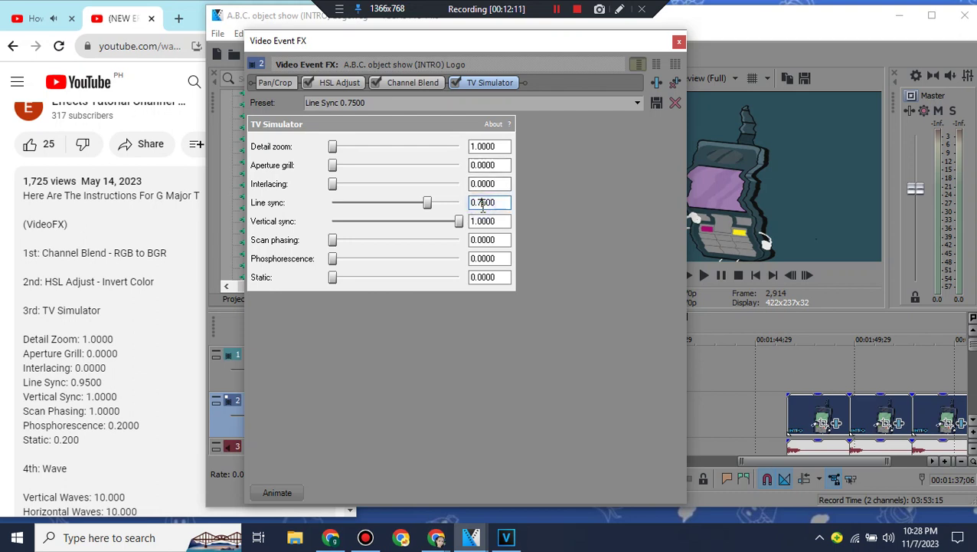
click(448, 104)
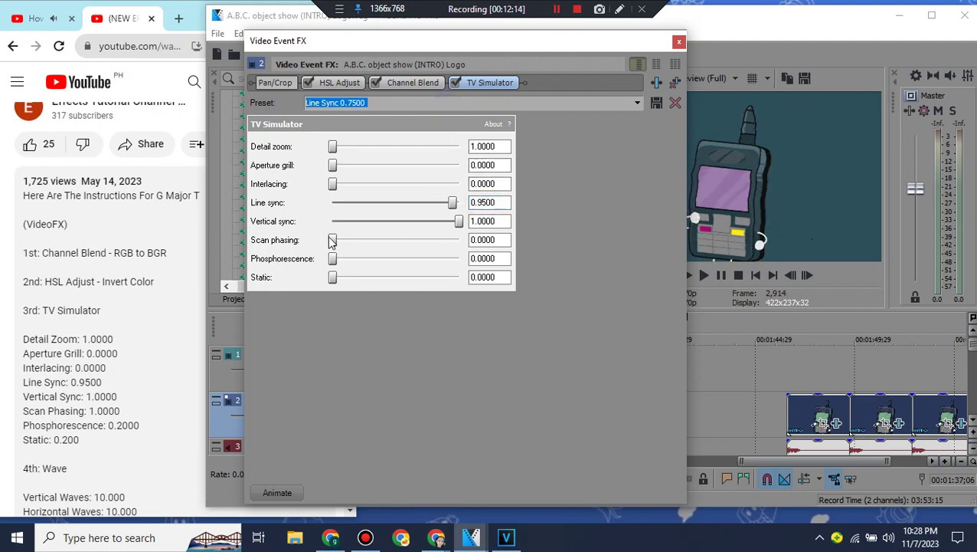
Step: Set the TV Simulator's scan phasing to 1.0000 and its phosphorescence to 0.2000
drag(332, 242, 460, 241)
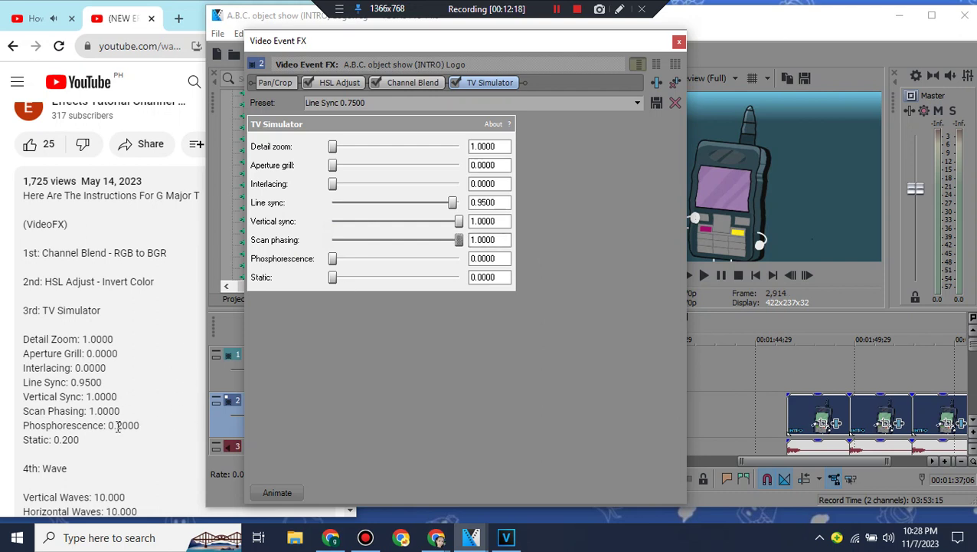
drag(116, 425, 180, 430)
click(479, 258)
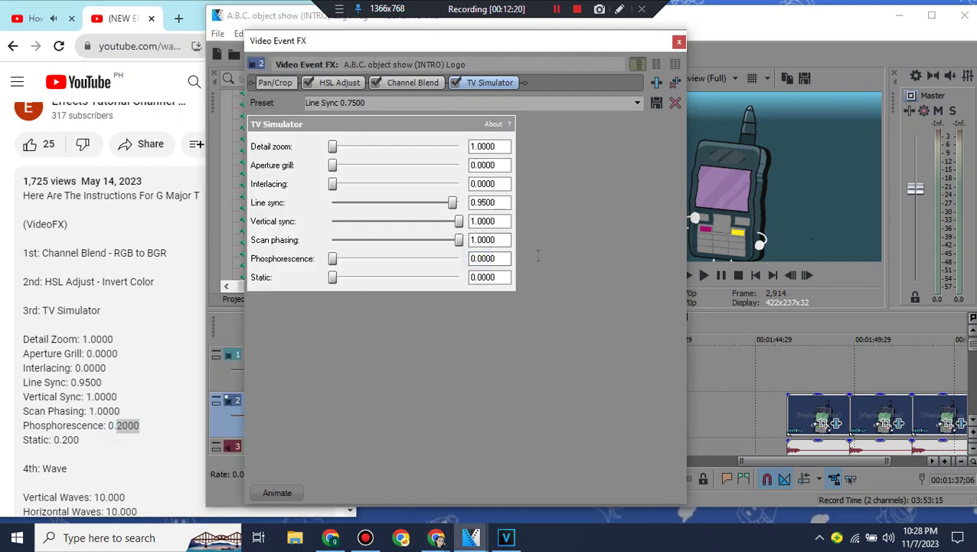
key(Return)
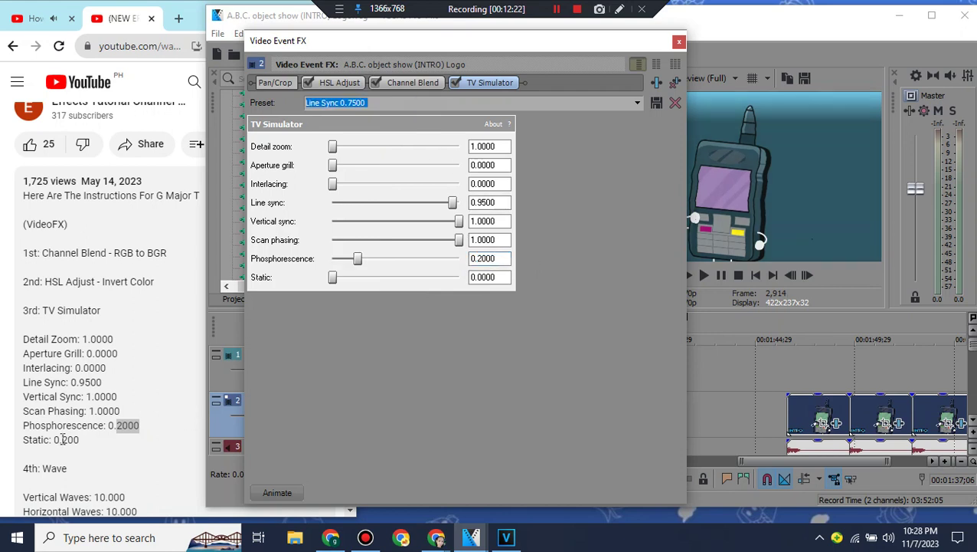
Step: Set the TV Simulator's static to 0.200 as given in the video description, and close the effect settings
double_click(64, 439)
key(ctrl+c)
click(482, 277)
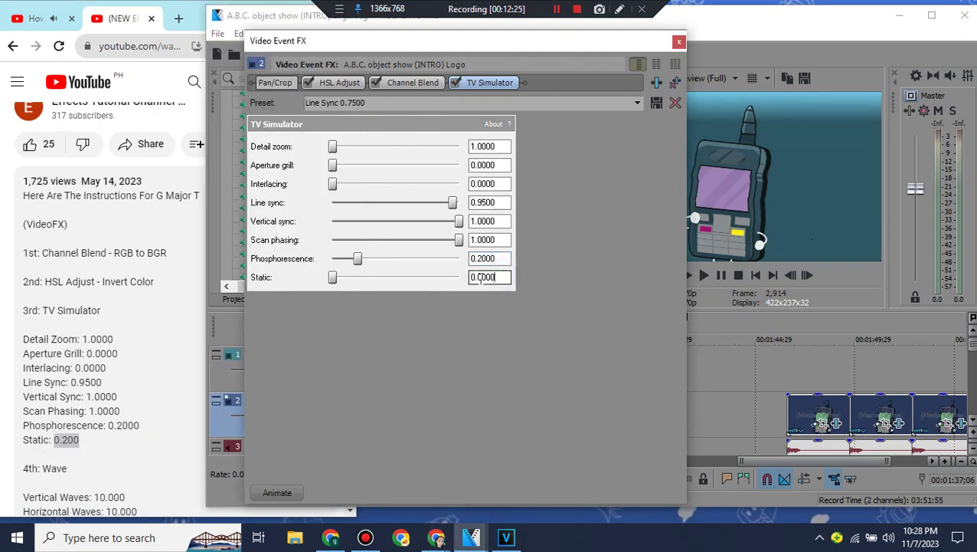
key(ctrl+v)
key(Return)
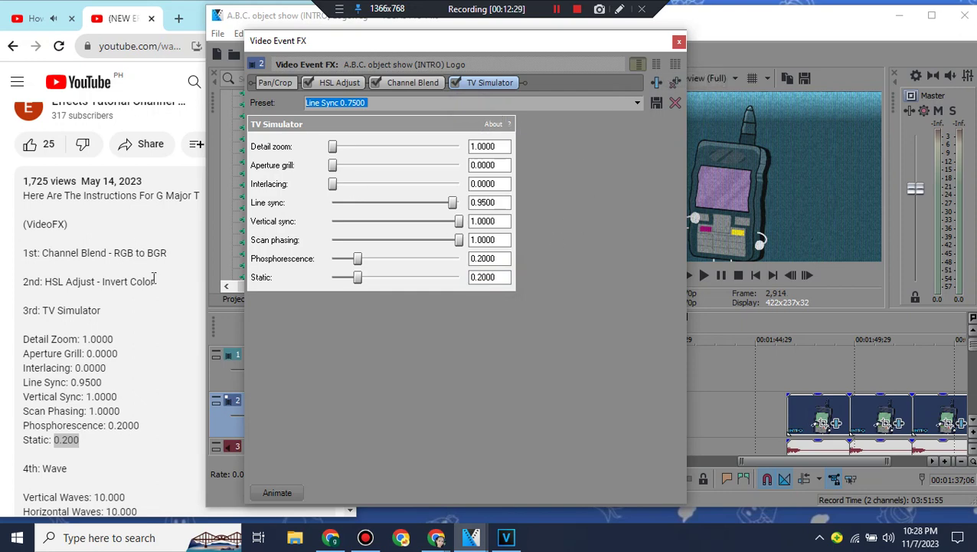
scroll(154, 277, down, 3)
click(679, 41)
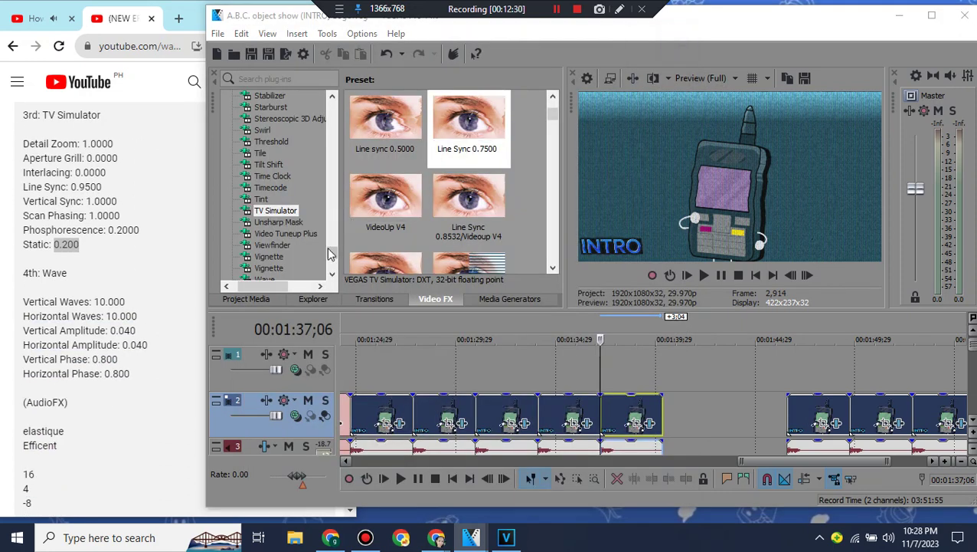
Step: Add the Wave effect with the Horizontal Only preset to the track 2 clip
click(305, 278)
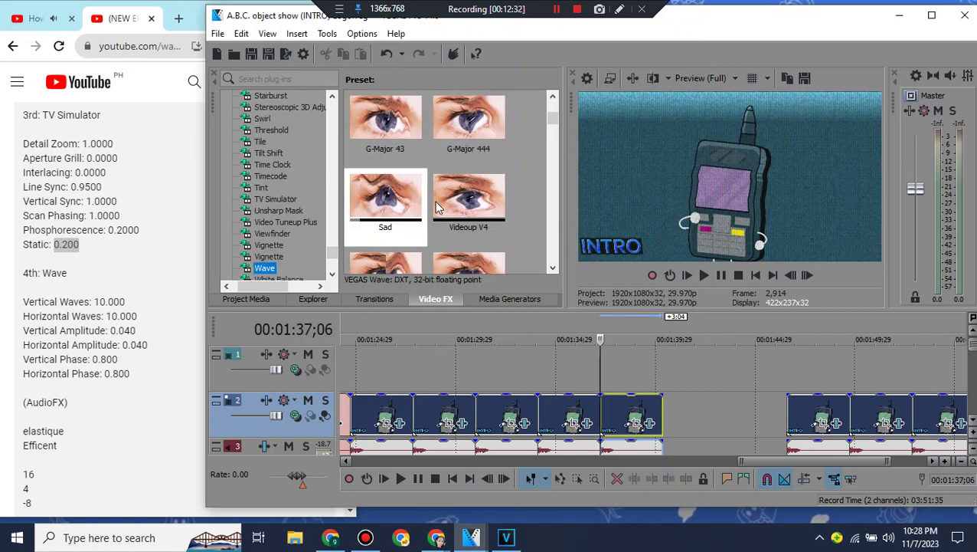
drag(555, 115, 556, 102)
click(387, 134)
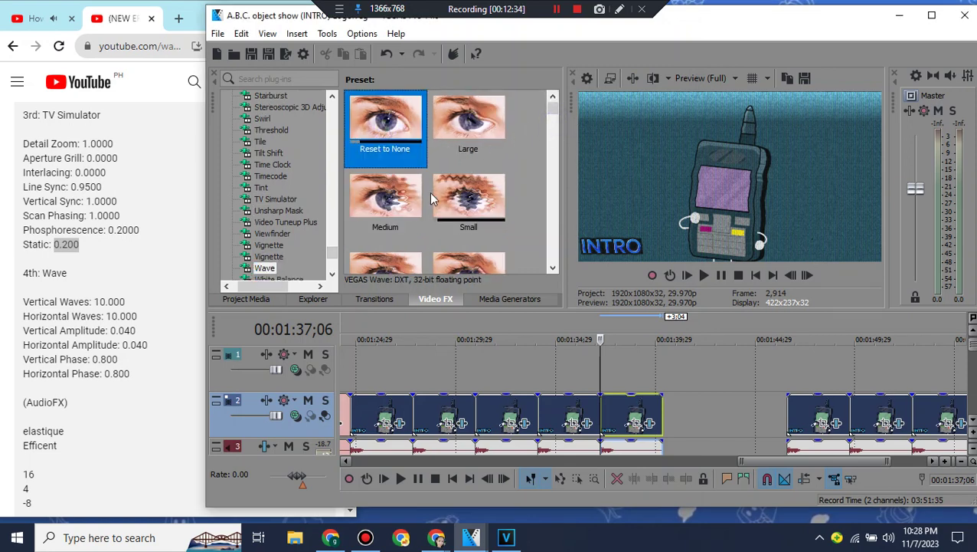
click(553, 268)
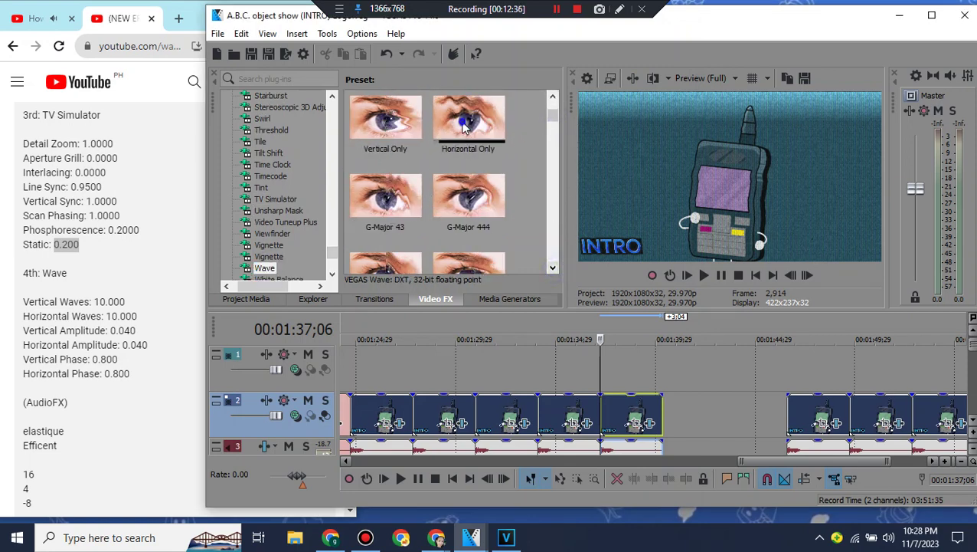
drag(463, 127, 635, 417)
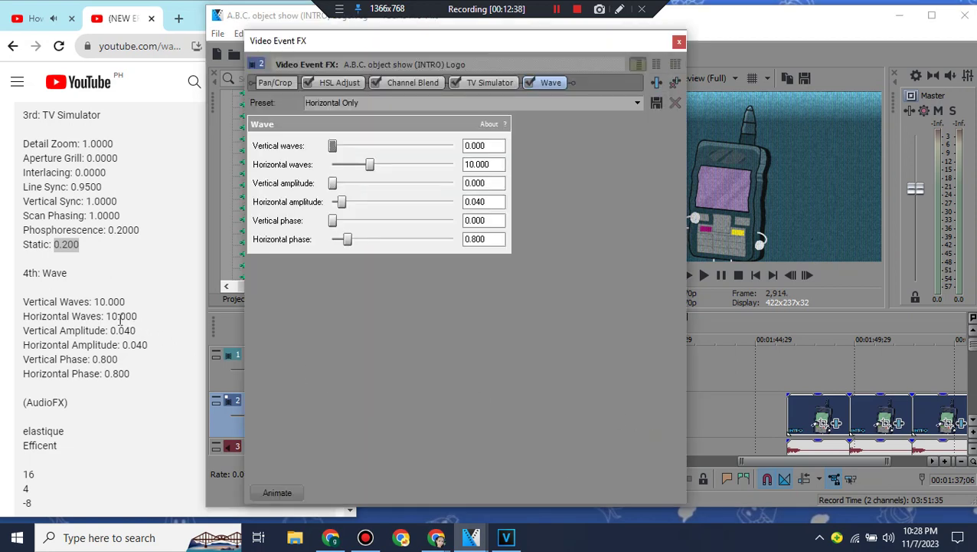
Step: Set the Wave effect's vertical waves to 10.000, copied from the video description
click(95, 302)
drag(94, 302, 140, 307)
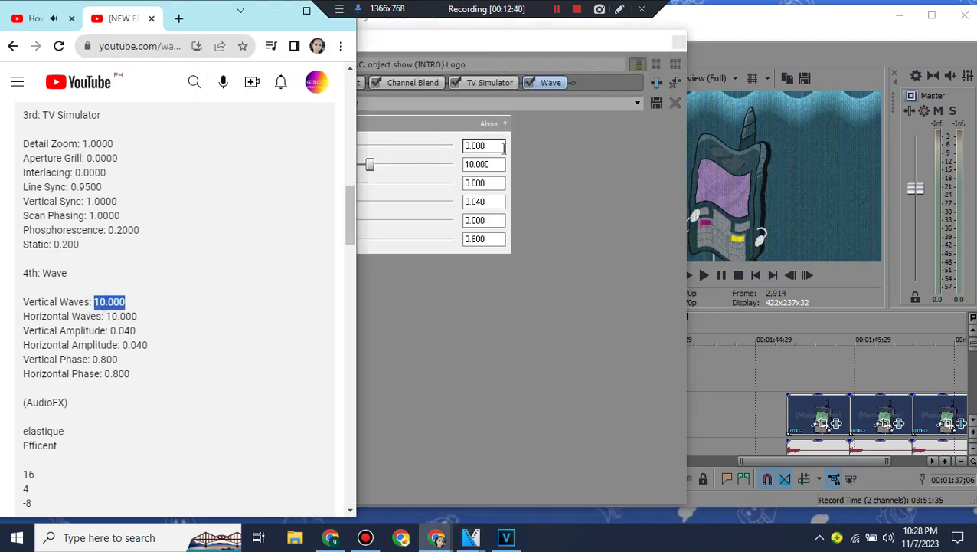
drag(503, 147, 451, 153)
click(464, 102)
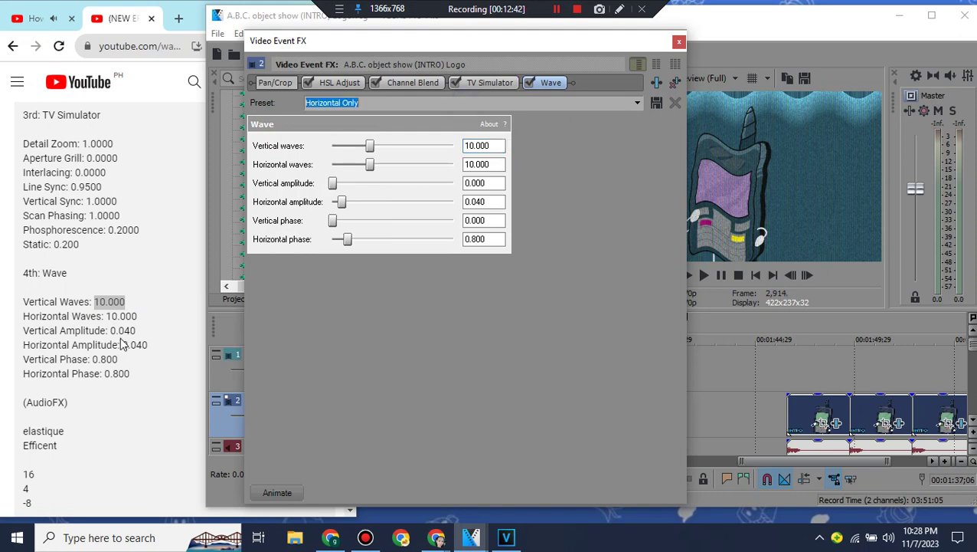
Step: Set the Wave effect's vertical amplitude to 0.040 and vertical phase to 0.800, and close the effect settings
drag(109, 330, 146, 332)
click(504, 184)
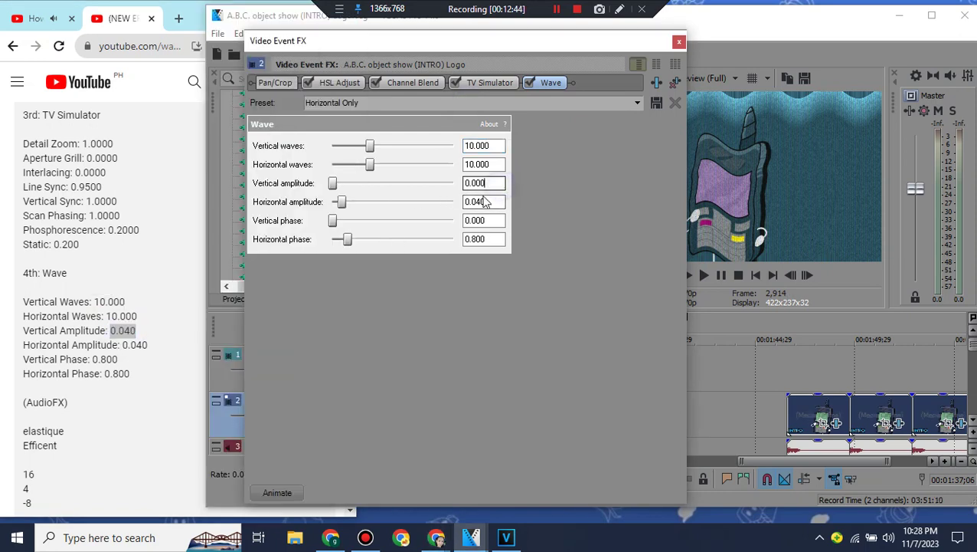
drag(489, 239, 440, 243)
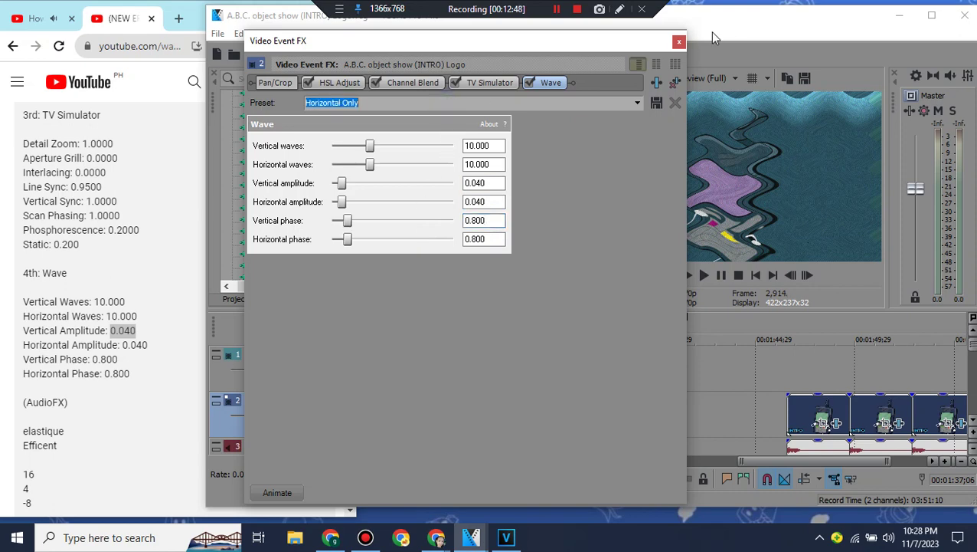
click(678, 41)
Step: Check the audio instructions in the video description and copy the track 3 audio event at 00:01:37;06
click(970, 424)
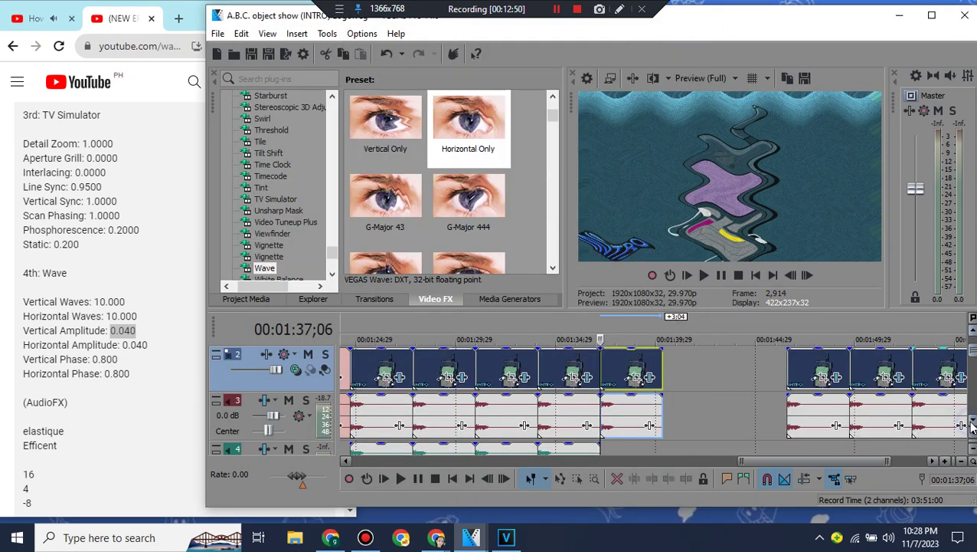
click(98, 315)
scroll(206, 379, down, 2)
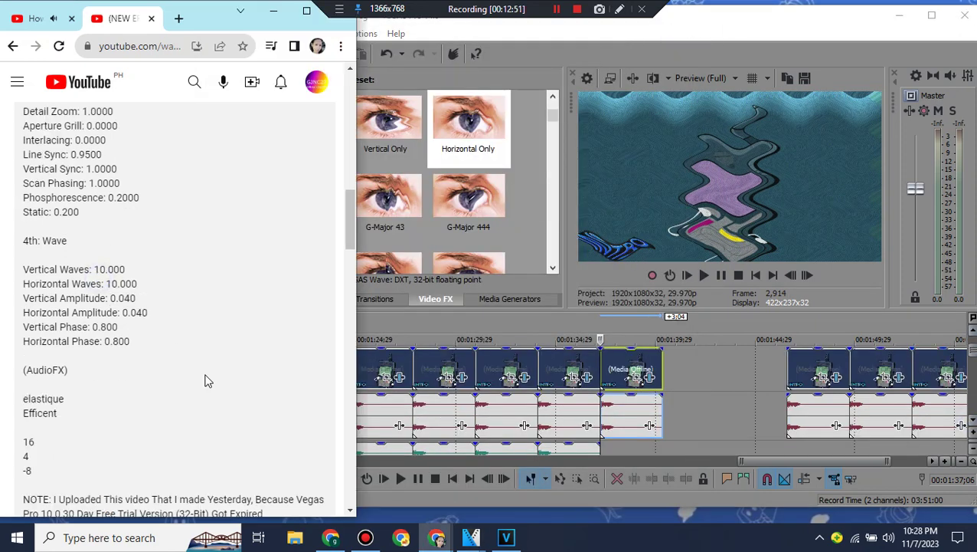
click(626, 424)
right_click(626, 424)
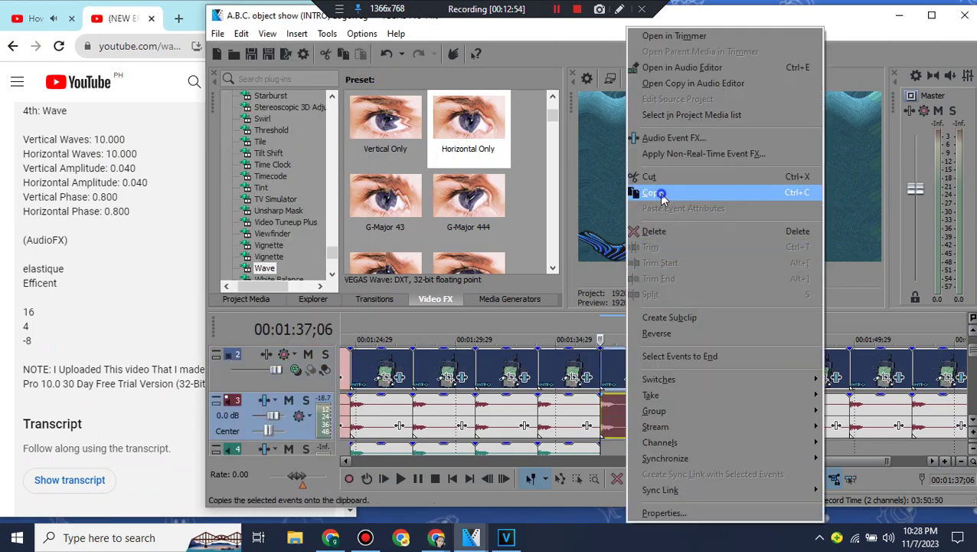
click(663, 190)
Step: Paste the copied audio event onto track 4 at 00:01:37;06, copying it again from track 3 first
click(971, 417)
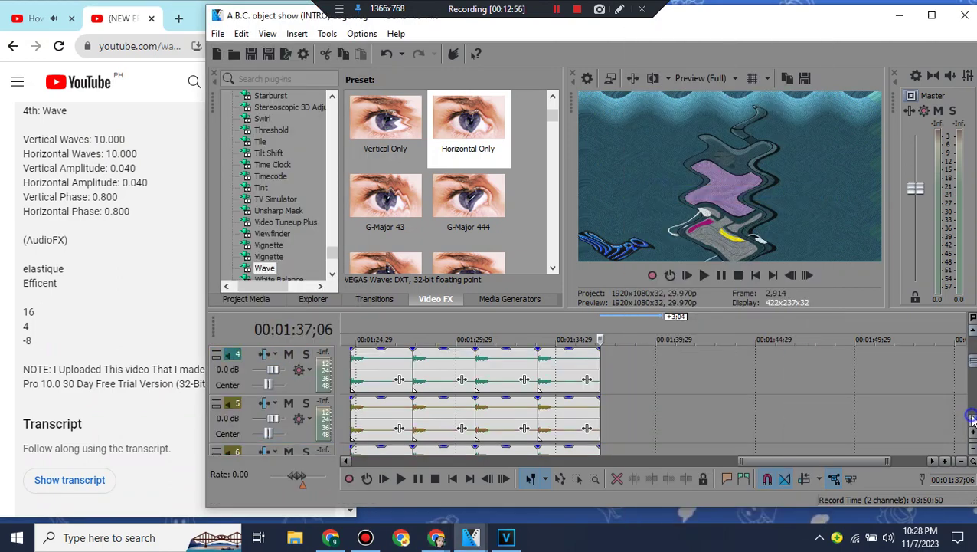
click(973, 328)
right_click(624, 405)
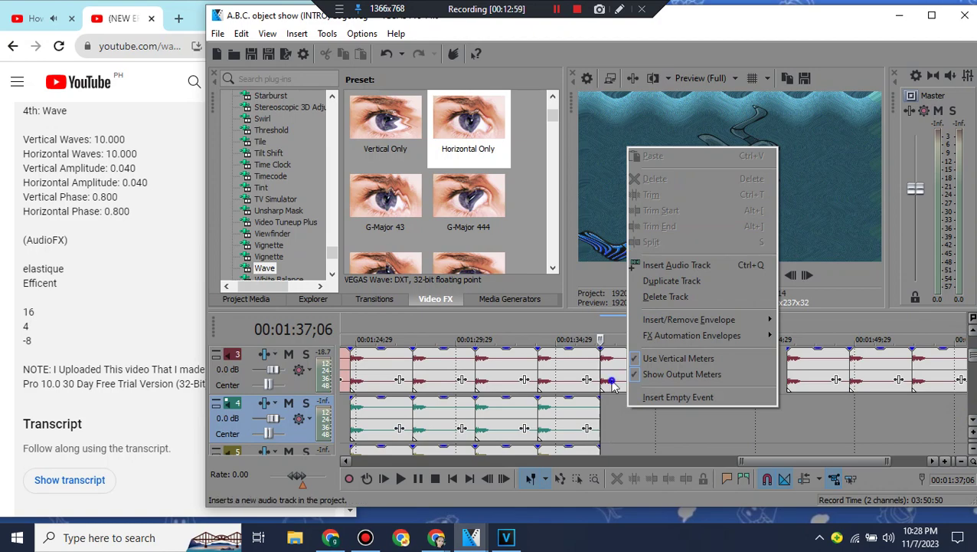
right_click(612, 381)
click(638, 193)
right_click(629, 410)
click(671, 156)
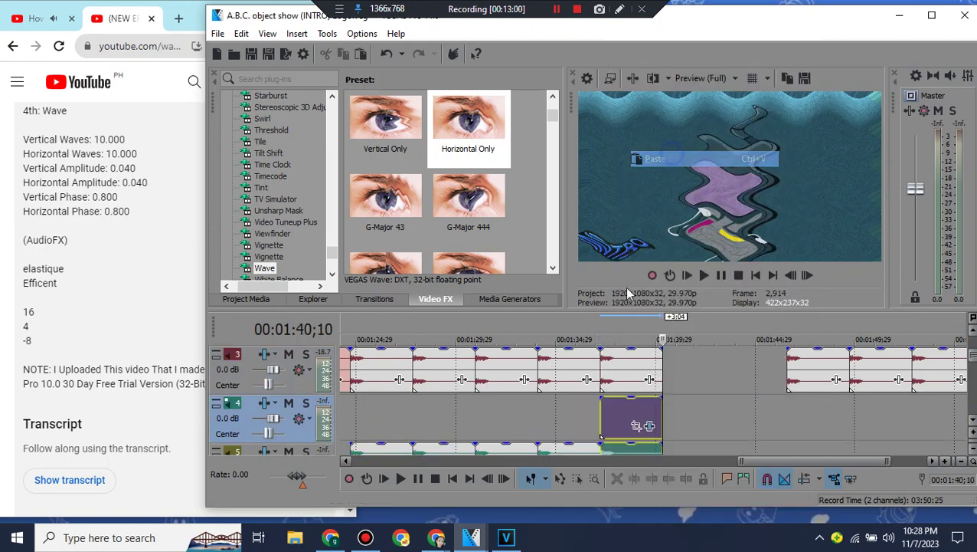
right_click(572, 402)
click(613, 291)
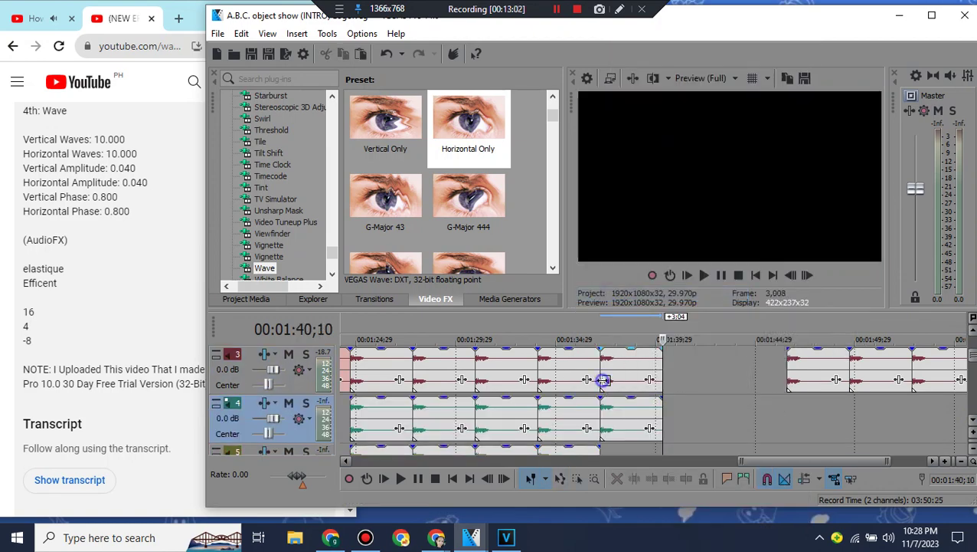
Step: Try to set the track 3 audio event's time stretch / pitch shift method to élastique with Efficient stretch attributes
right_click(604, 380)
click(628, 515)
click(600, 223)
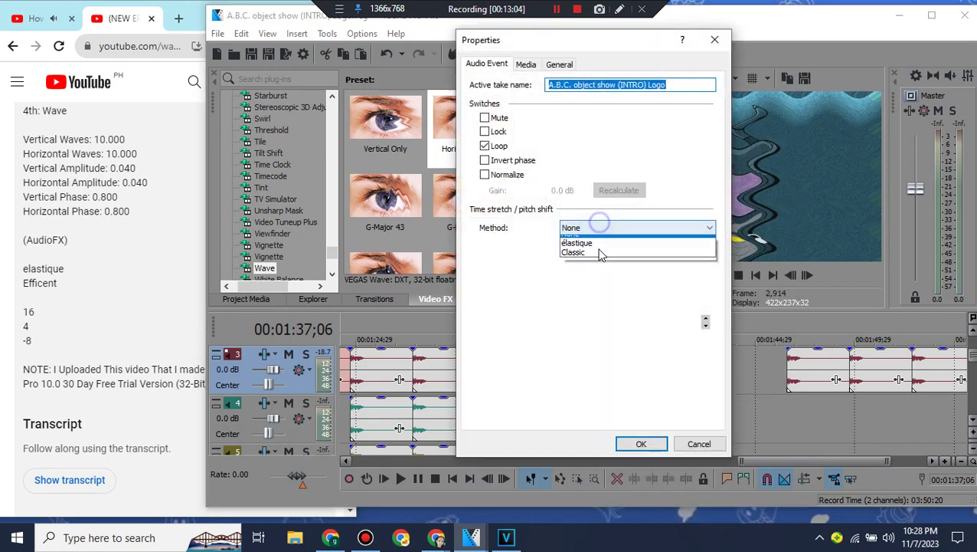
click(590, 243)
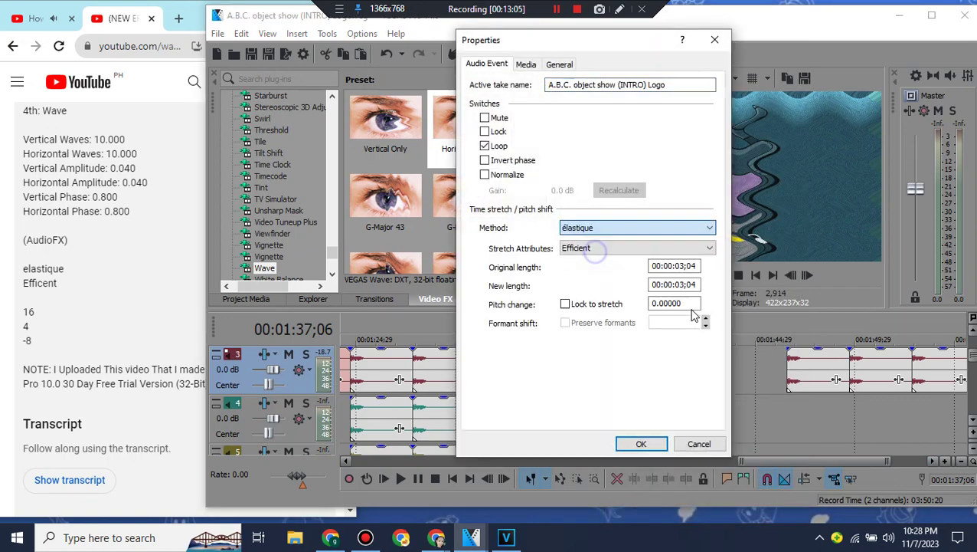
click(643, 444)
Step: Set the track 3 audio event at 00:01:37;06 to the élastique method with Efficient stretch attributes and a pitch change of 16
right_click(636, 379)
click(659, 515)
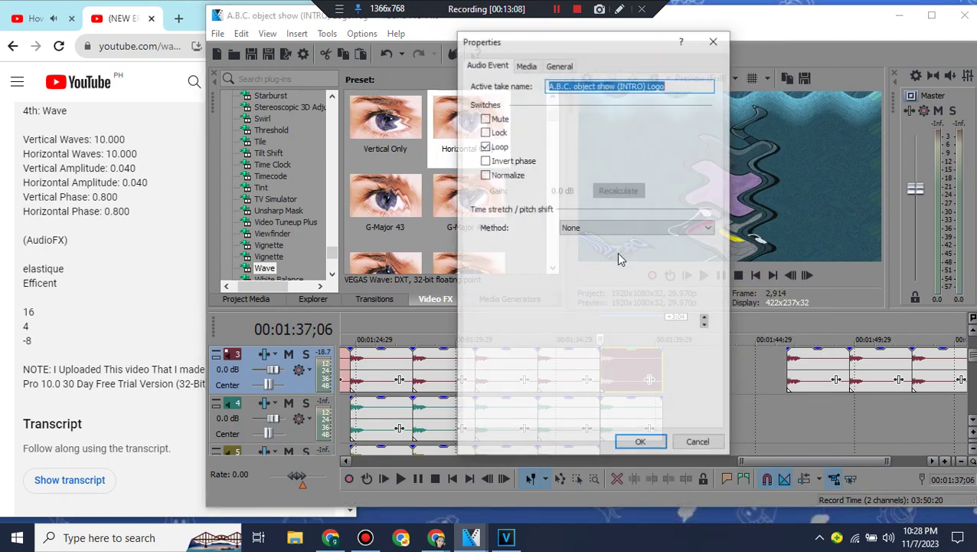
click(636, 227)
click(602, 250)
double_click(678, 303)
text(16)
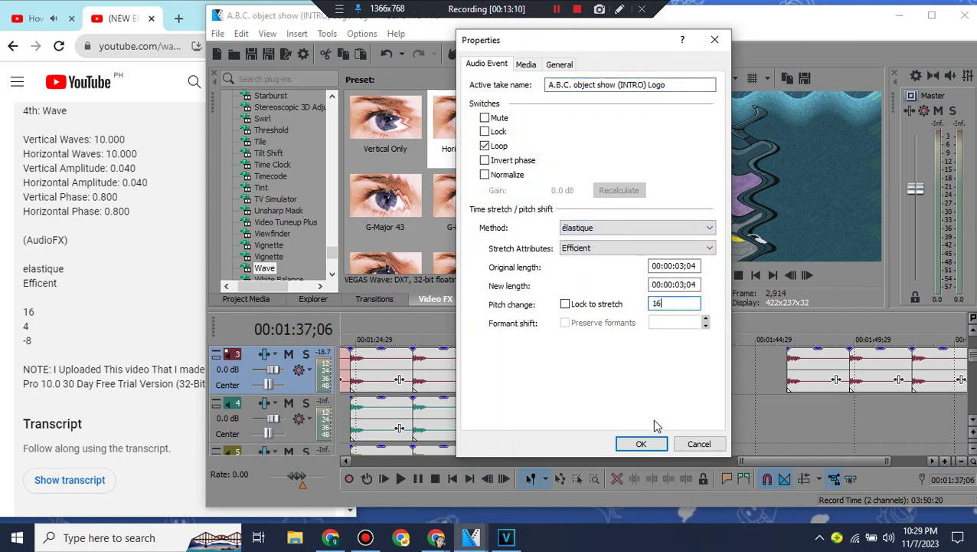
click(642, 444)
Step: Set the track 4 audio event at 00:01:37;06 to the élastique method with a pitch change of 4
right_click(637, 417)
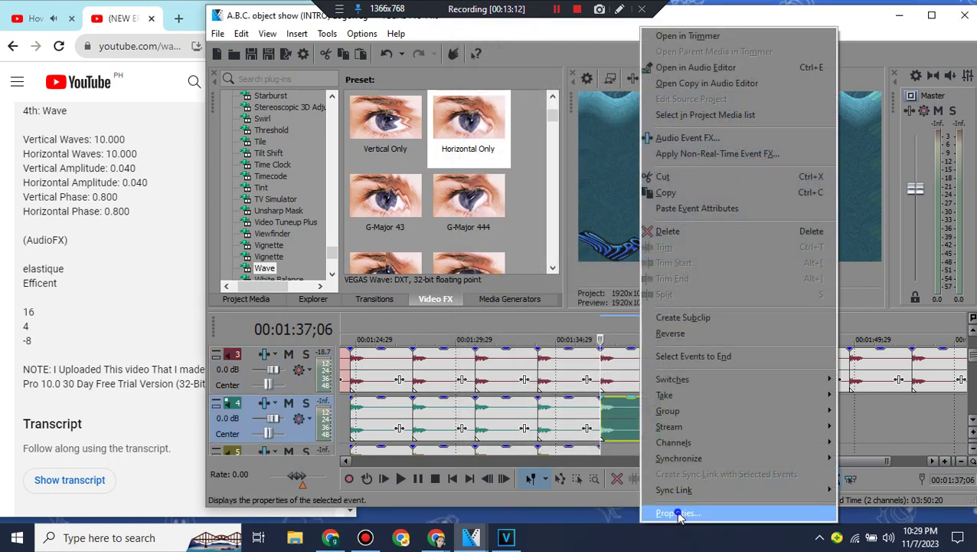
click(674, 513)
click(579, 230)
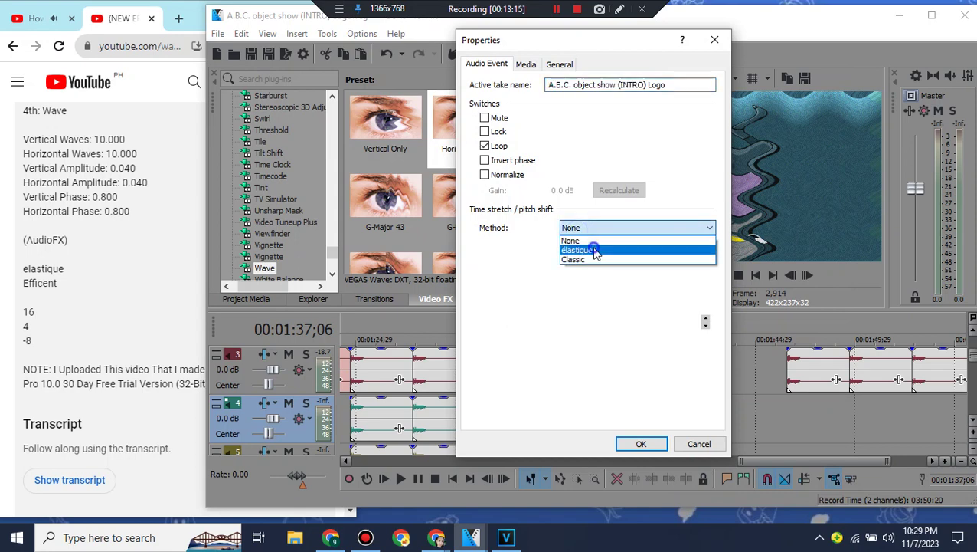
click(589, 248)
double_click(692, 303)
click(642, 443)
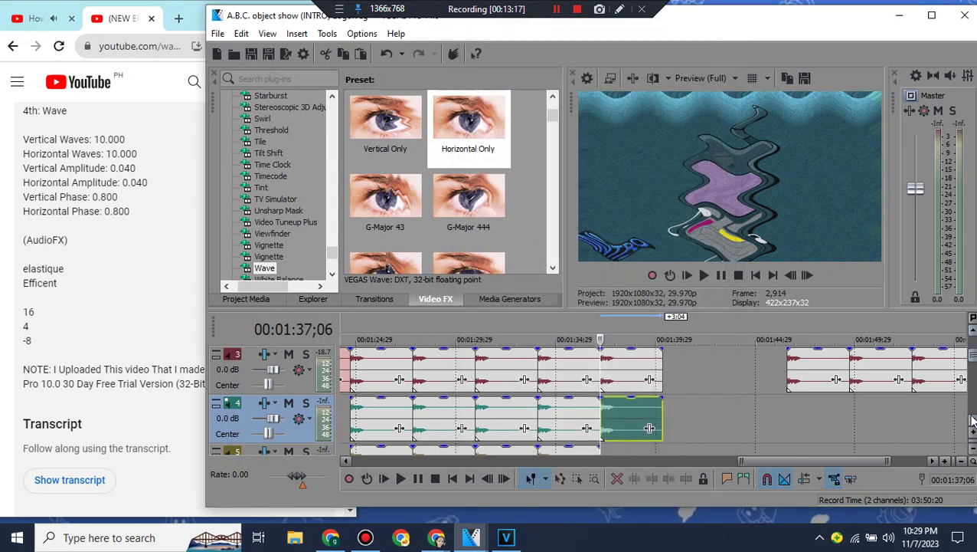
Step: Copy the track 4 audio event at 00:01:37;06 and paste it onto track 5 at the same time
right_click(617, 373)
click(653, 194)
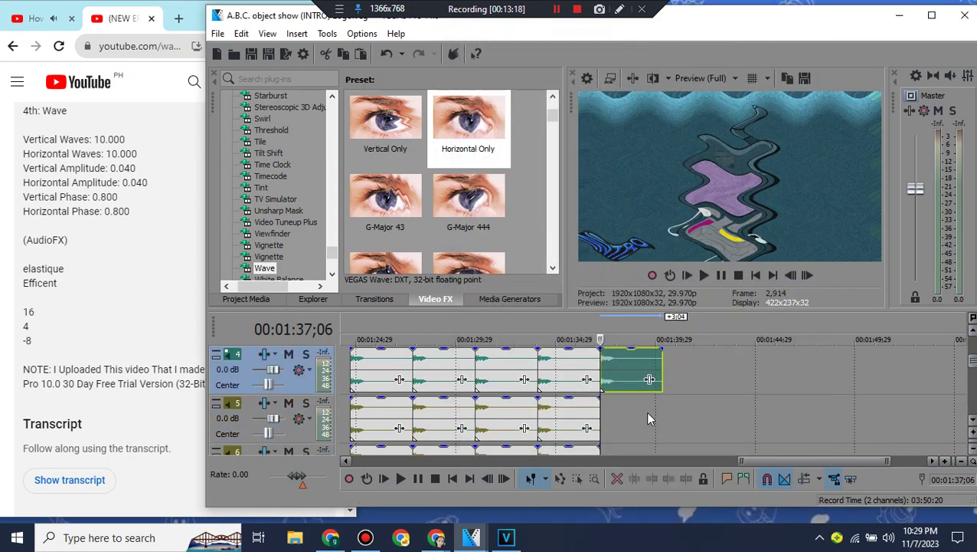
right_click(645, 411)
click(659, 213)
Step: Set the pitch change of the track 5 audio event at 00:01:37;06 to -8
right_click(622, 415)
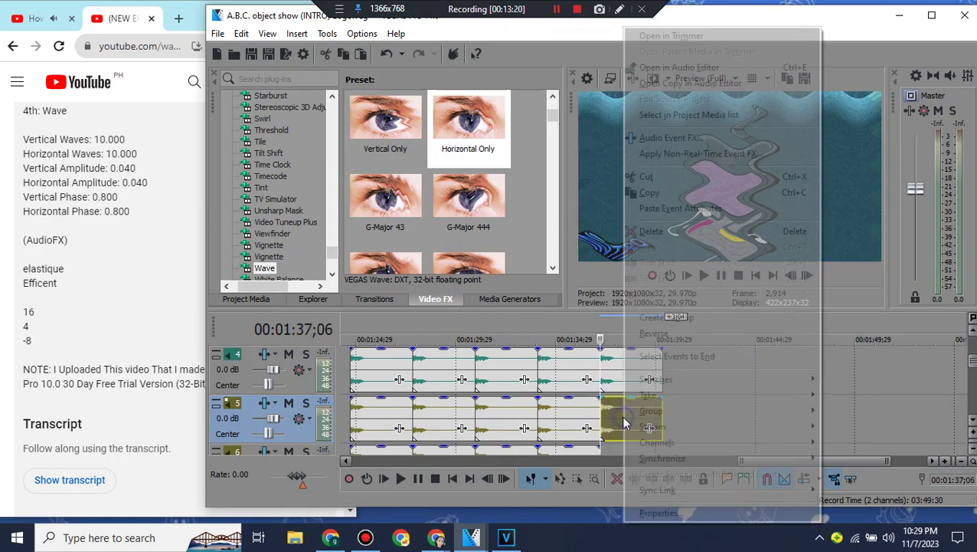
click(677, 515)
click(690, 304)
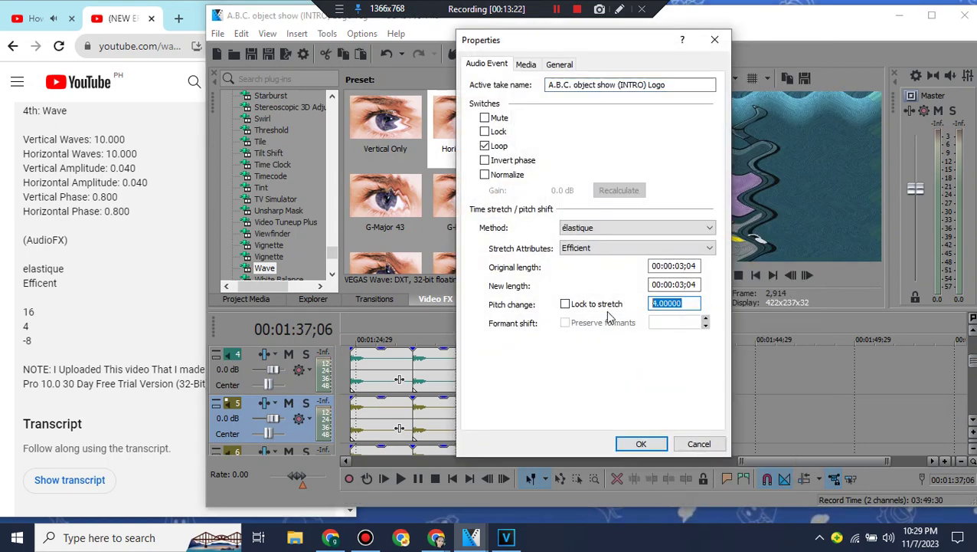
click(643, 443)
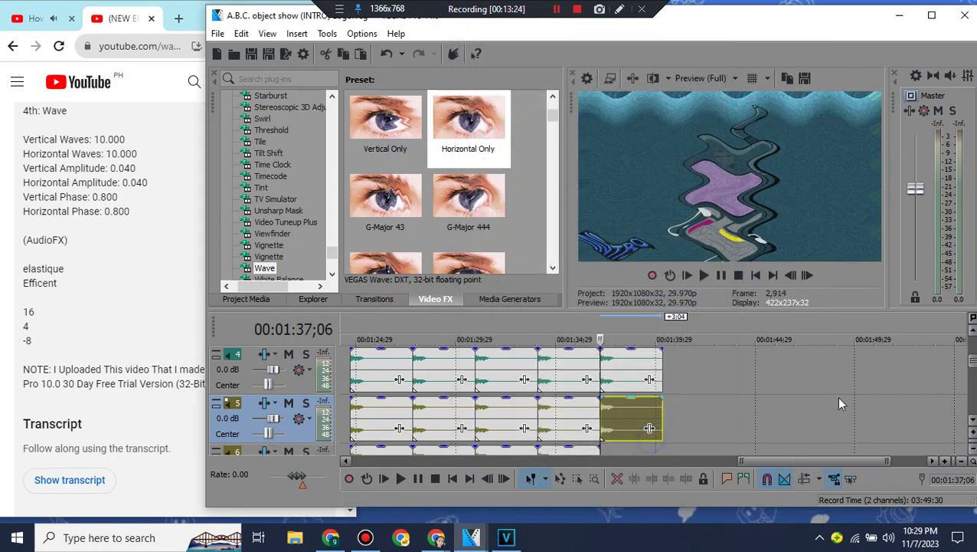
Step: Add another A.B.C. object show (INTRO) Logo.mp4 clip from the project media to tracks 2 and 3 at 00:01:40;10
drag(972, 364, 971, 352)
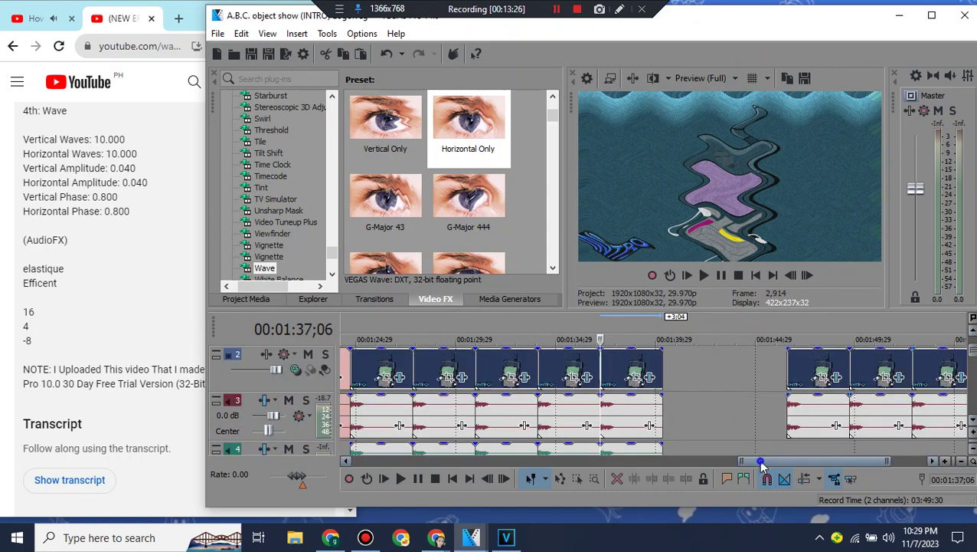
drag(760, 459, 792, 460)
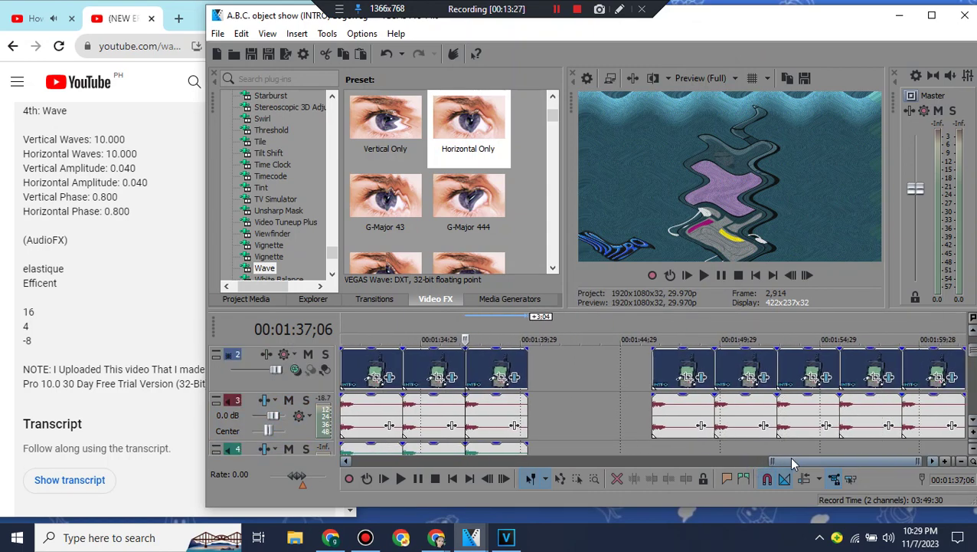
click(256, 298)
drag(538, 395, 540, 394)
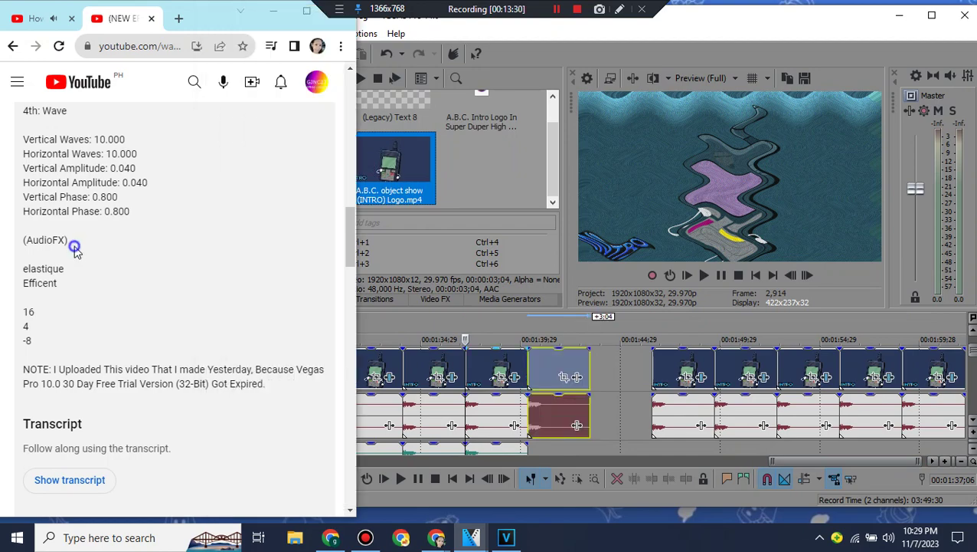
Step: Switch to the YouTube playlist, open the Klasky Csupo In G Major U video and expand its description
click(72, 246)
scroll(272, 267, up, 8)
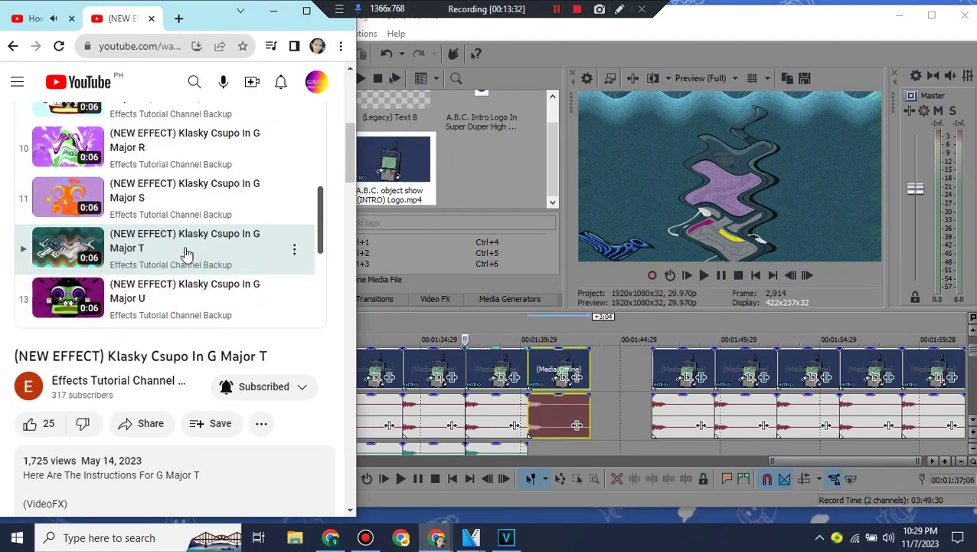
click(168, 294)
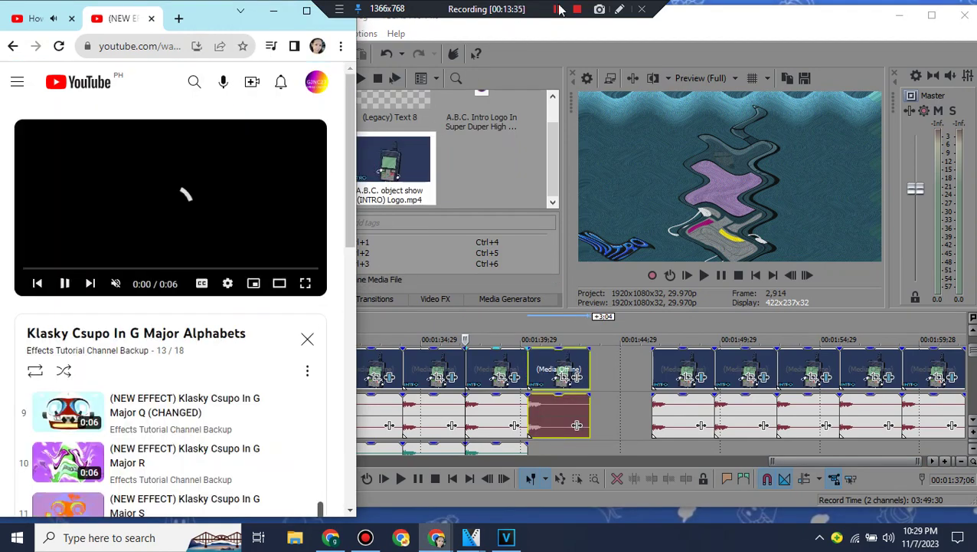
drag(358, 201, 360, 237)
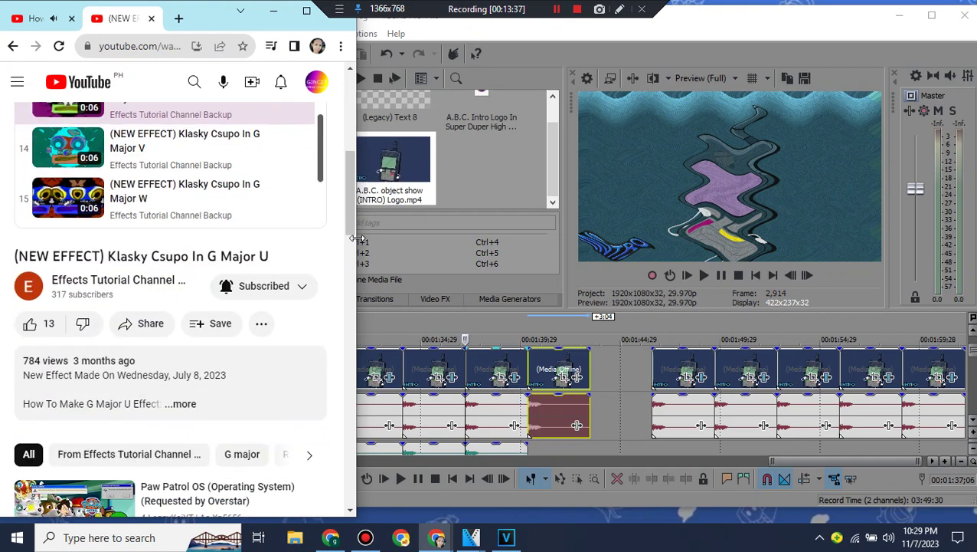
click(149, 394)
Step: Return to VEGAS Pro and apply the HSL Adjust effect's Invert Color preset to the track 2 clip at 00:01:40;10
click(532, 377)
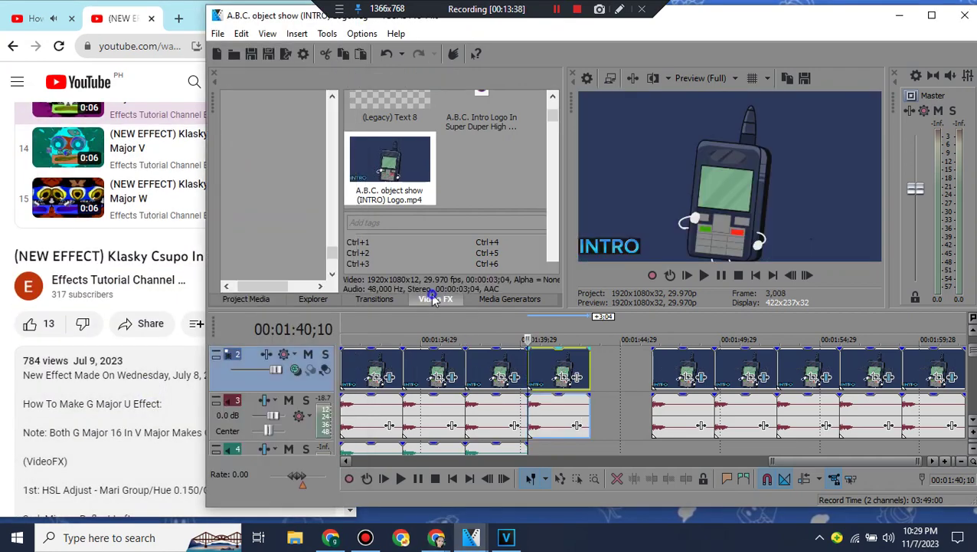
click(436, 299)
scroll(134, 371, down, 2)
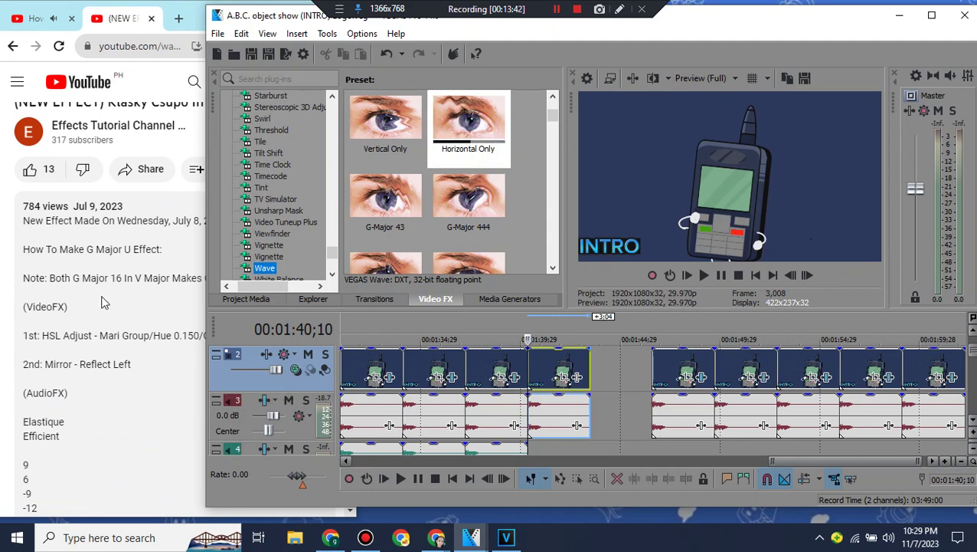
drag(332, 255, 332, 172)
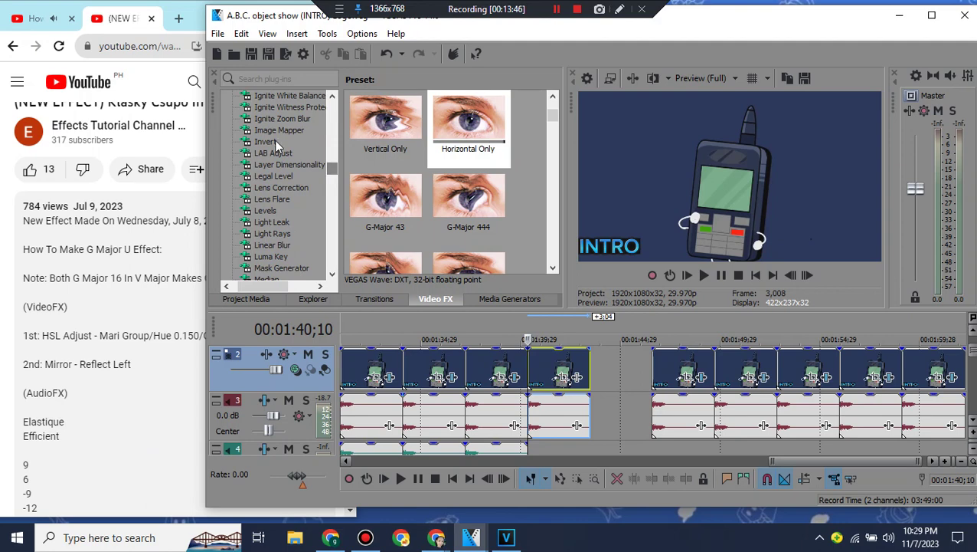
scroll(333, 134, up, 10)
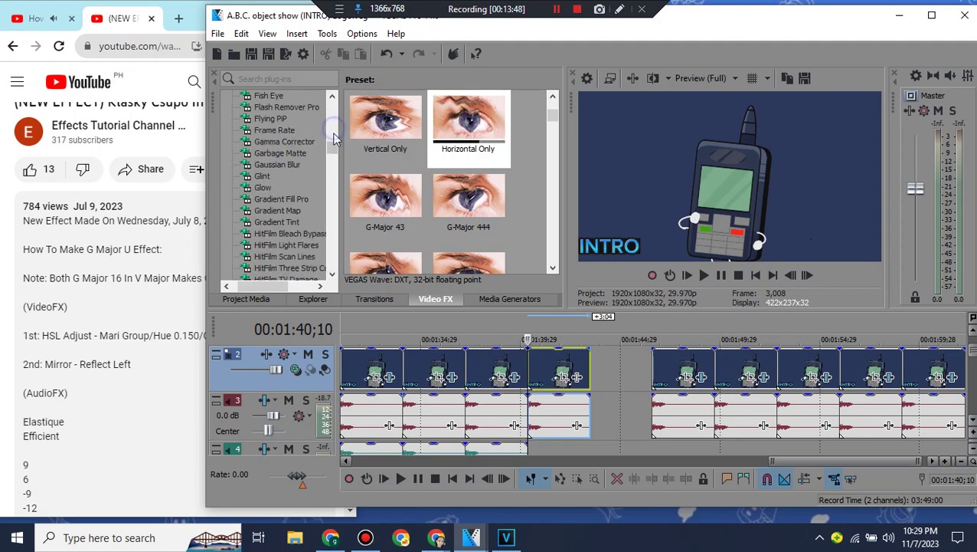
scroll(333, 270, down, 2)
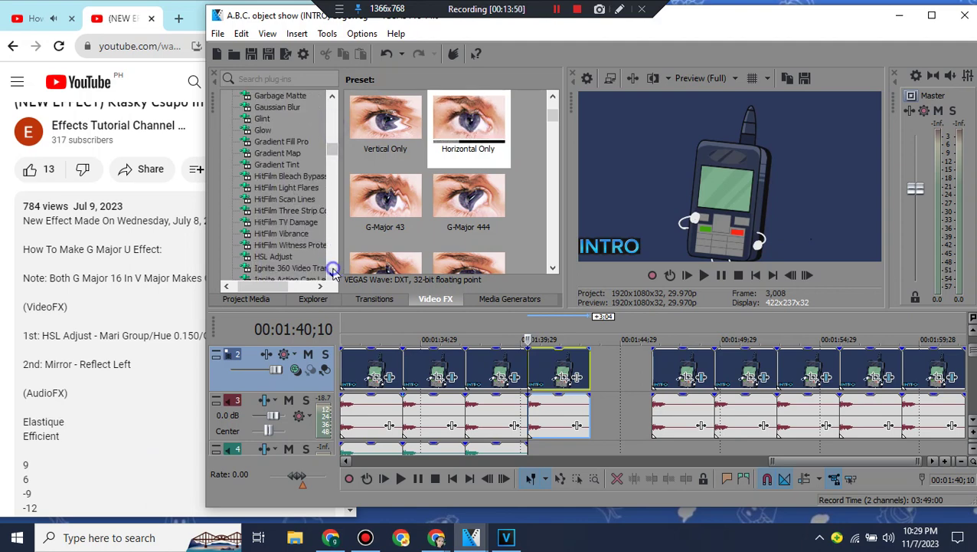
click(273, 257)
drag(386, 122, 546, 365)
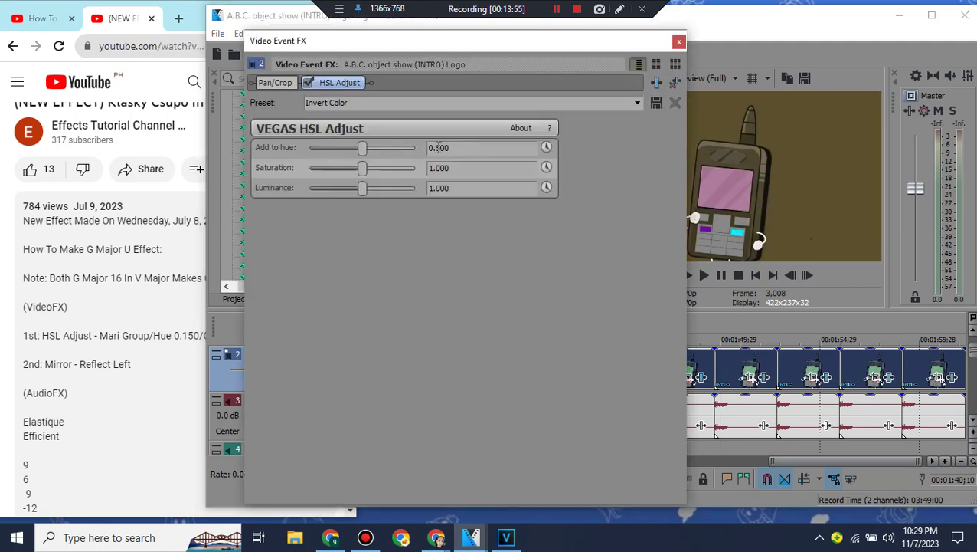
Step: Set the HSL Adjust effect's Add to hue value to 0.150 and close the effect settings
click(469, 101)
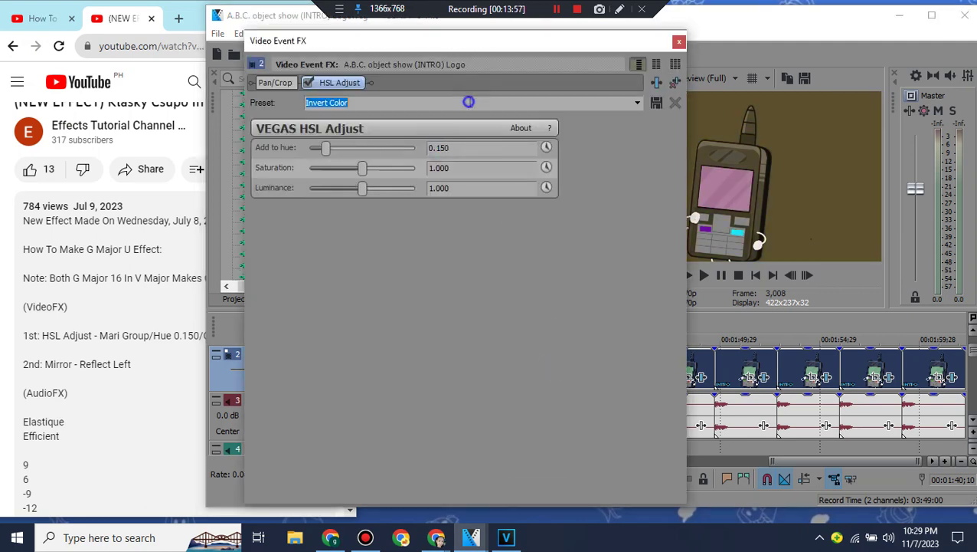
click(556, 11)
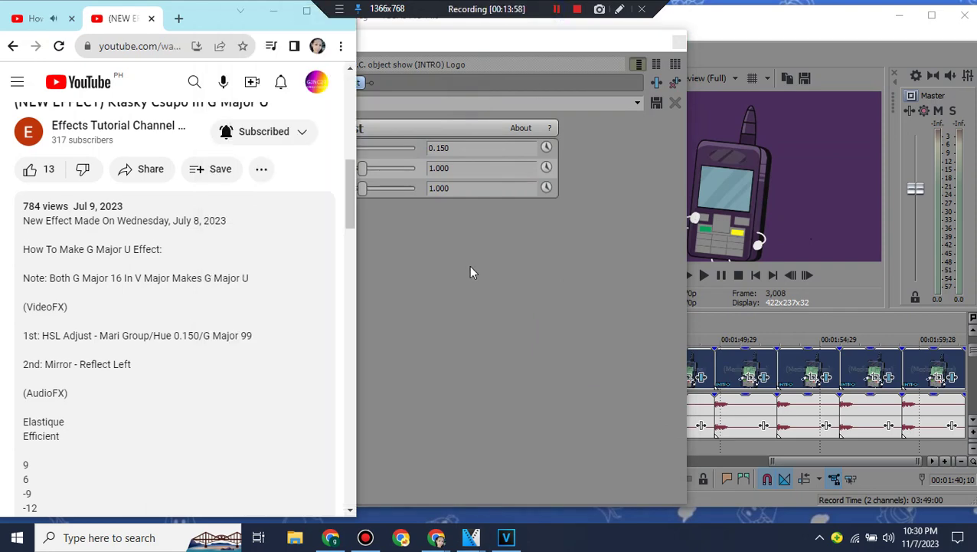
click(469, 270)
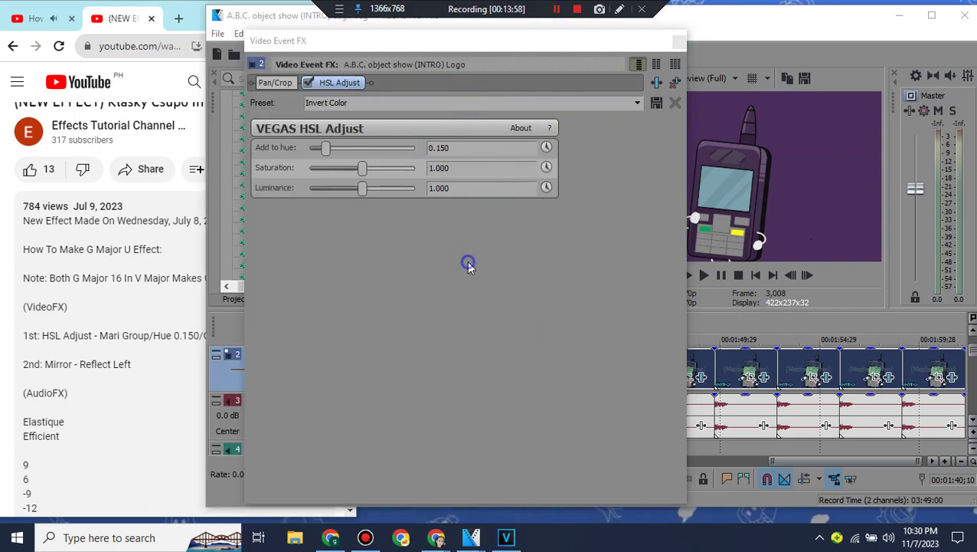
click(680, 42)
Step: Apply the Mirror effect's Reflect Left preset to the track 2 clip at 00:01:40;10 and close its settings
scroll(332, 230, up, 15)
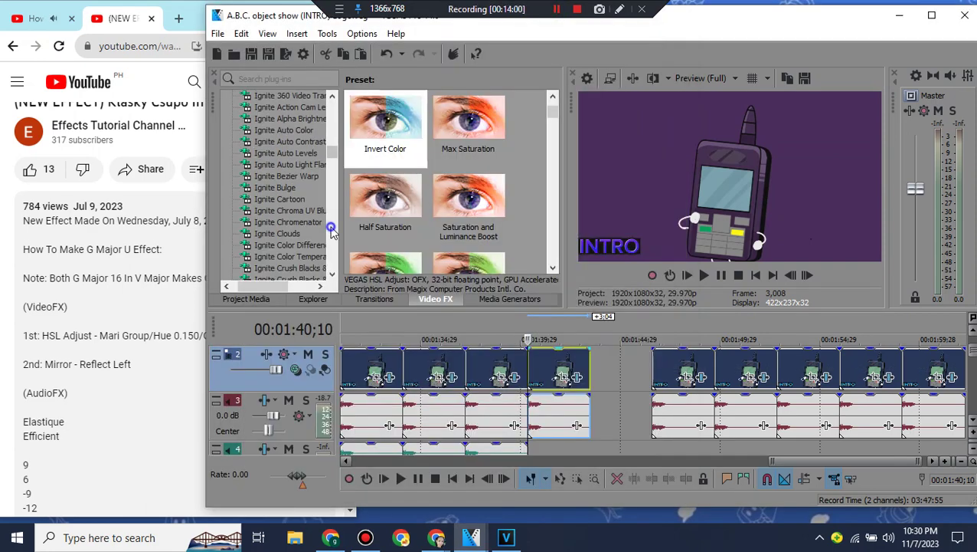
scroll(332, 230, down, 5)
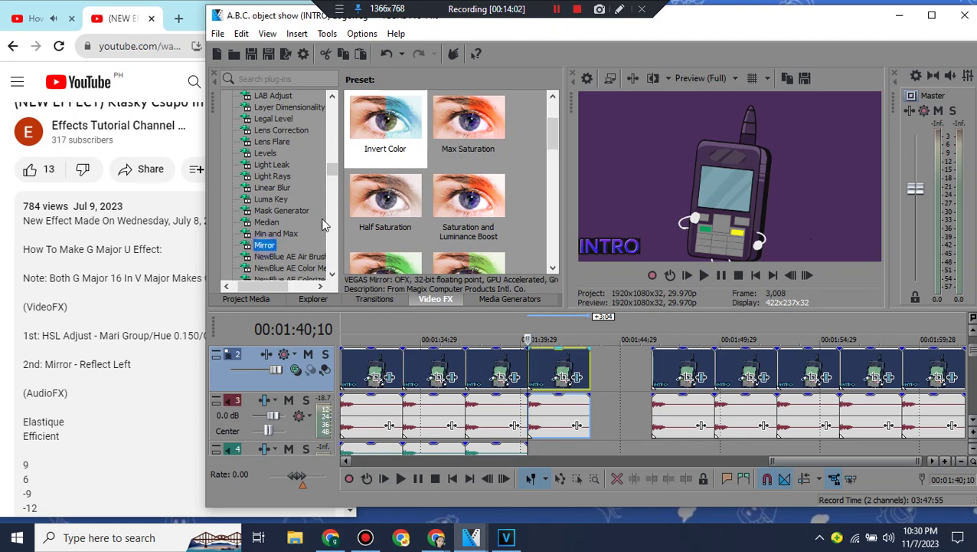
drag(486, 117, 507, 198)
drag(556, 373, 557, 376)
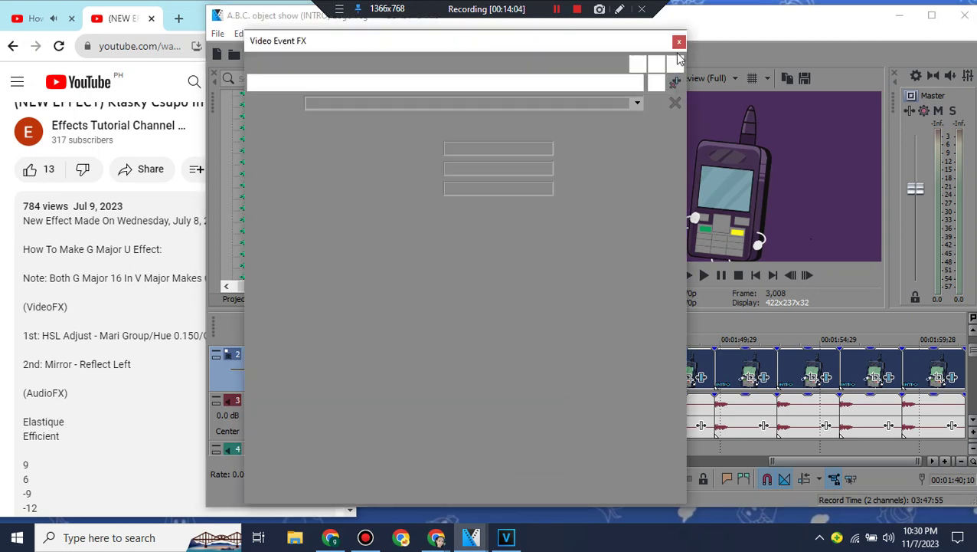
click(676, 38)
Step: Copy the track 3 audio event at 00:01:40;10 and paste it onto track 4 at the same time
scroll(964, 409, down, 1)
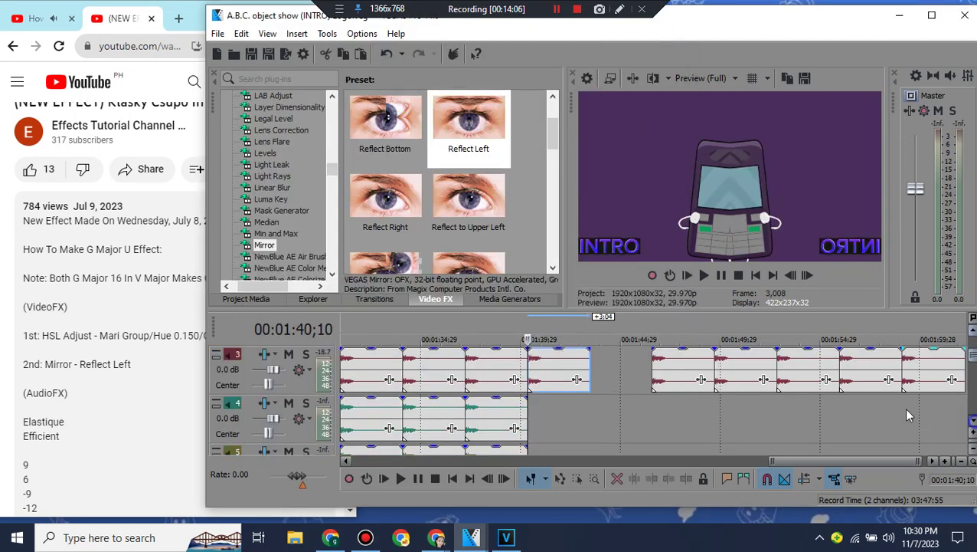
right_click(557, 379)
click(581, 193)
right_click(560, 424)
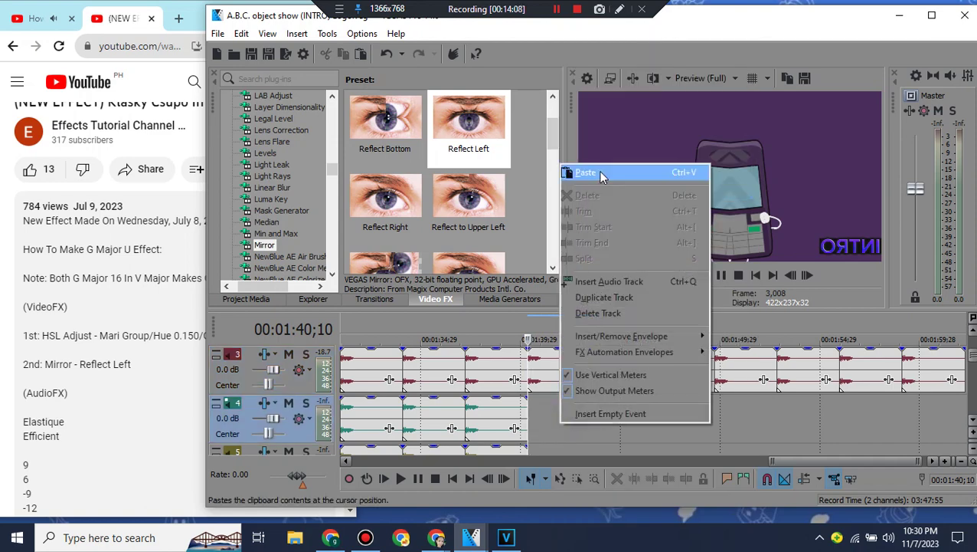
click(601, 174)
right_click(513, 403)
click(550, 293)
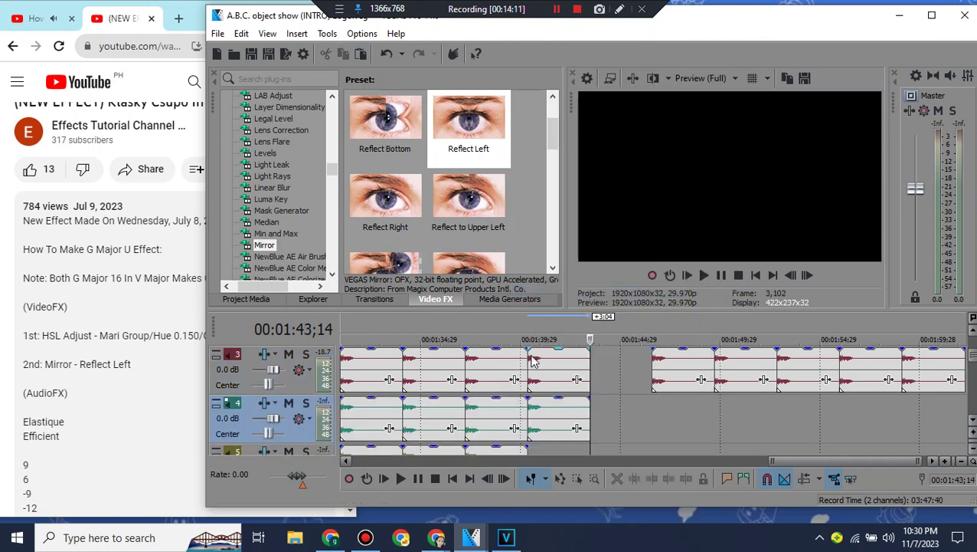
Step: Set the track 3 audio event at 00:01:40;10 to the élastique method, Efficient stretch attributes and a pitch change of 9
click(534, 362)
right_click(544, 363)
click(594, 512)
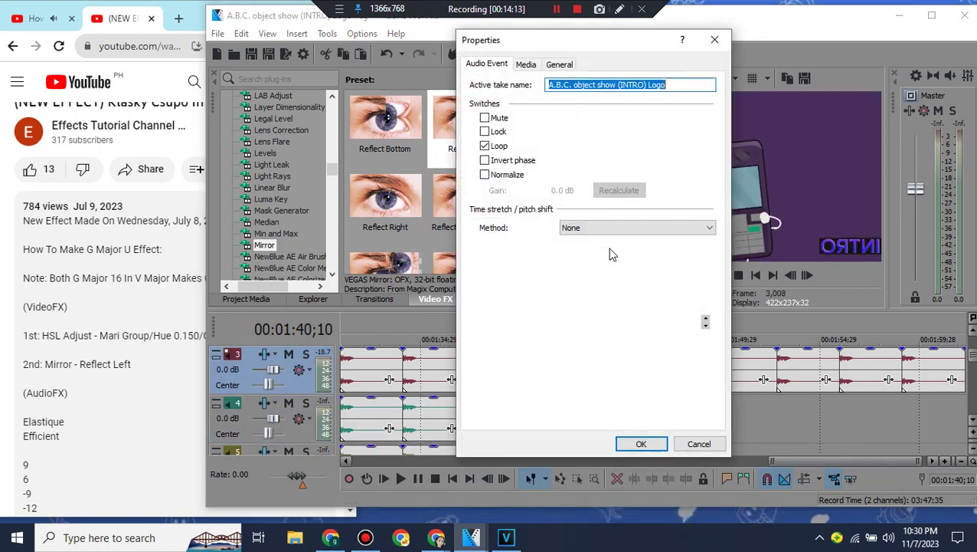
click(611, 227)
click(583, 248)
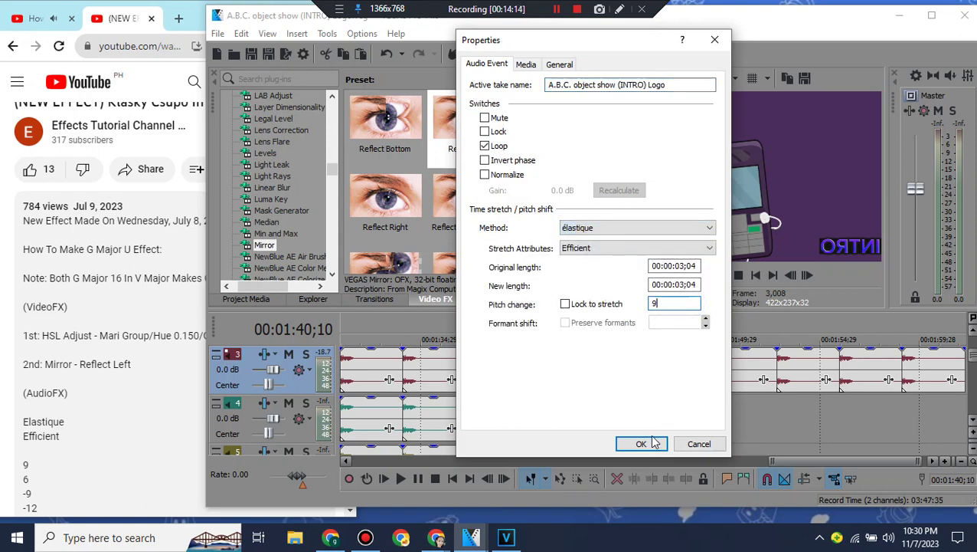
click(653, 444)
Step: Set the track 4 audio event at 00:01:40;10 to the élastique method, Efficient stretch attributes and a pitch change of 6
right_click(567, 429)
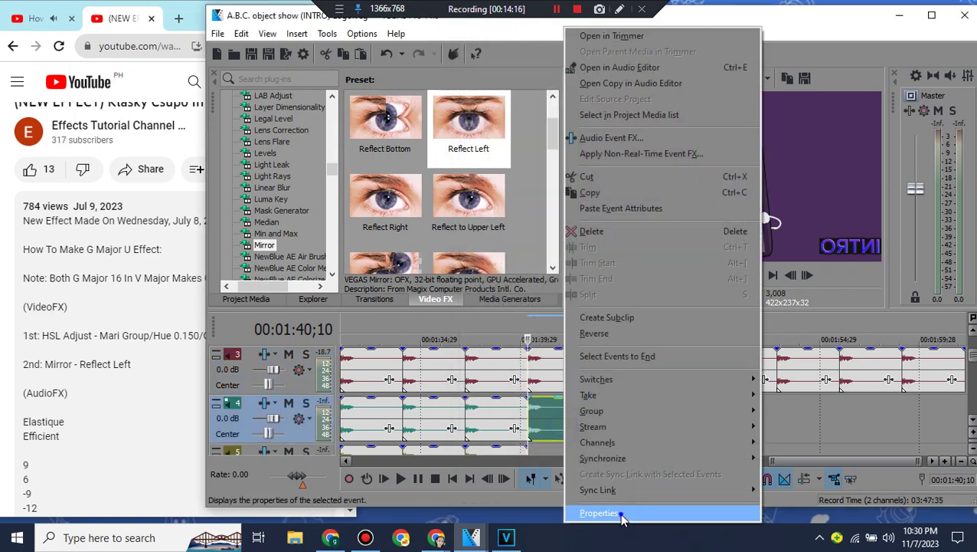
click(598, 513)
click(636, 227)
click(589, 248)
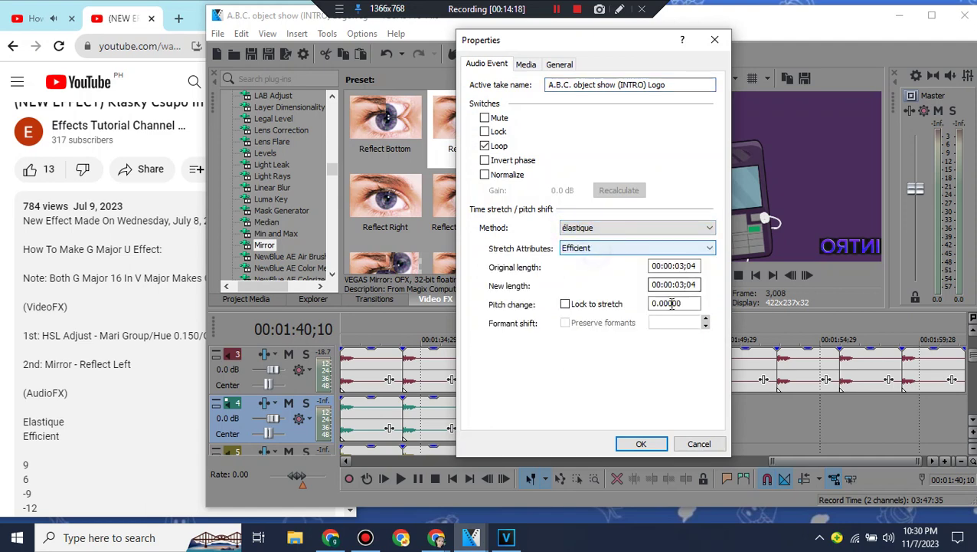
click(643, 444)
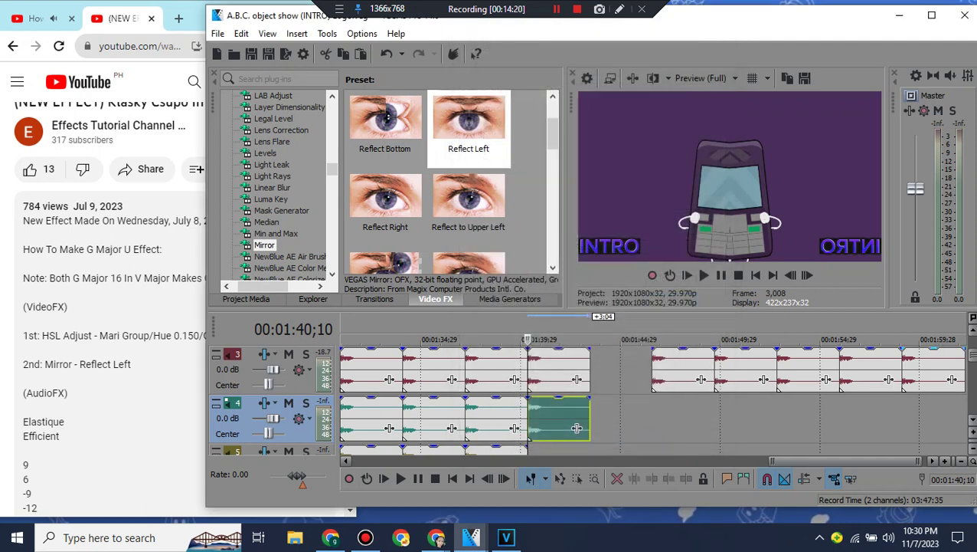
Step: Copy the track 4 audio event at 00:01:40;10 and paste it onto track 5 at the same time
click(974, 419)
right_click(539, 358)
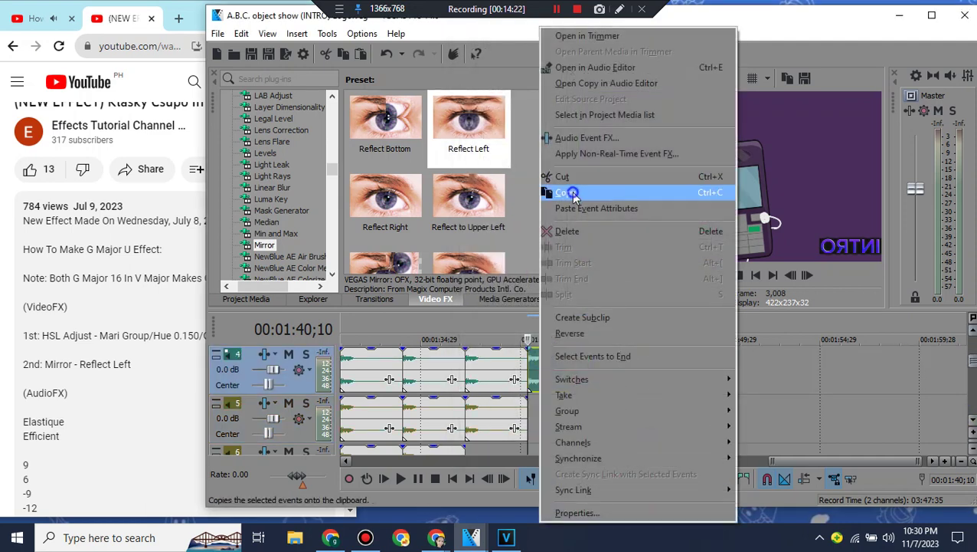
click(573, 192)
right_click(556, 423)
click(600, 168)
click(525, 420)
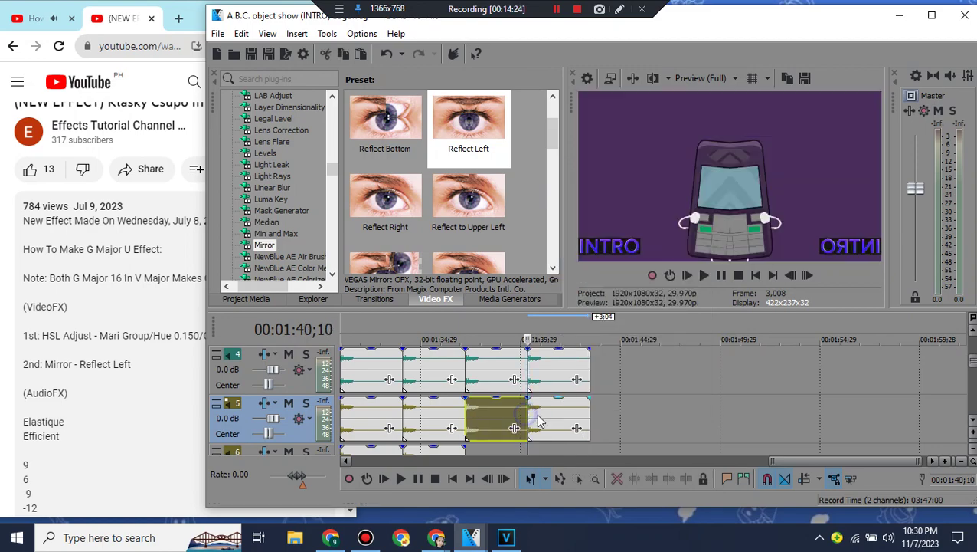
Step: Set the pitch change of the track 5 audio event at 00:01:40;10 to -6
right_click(539, 420)
click(586, 512)
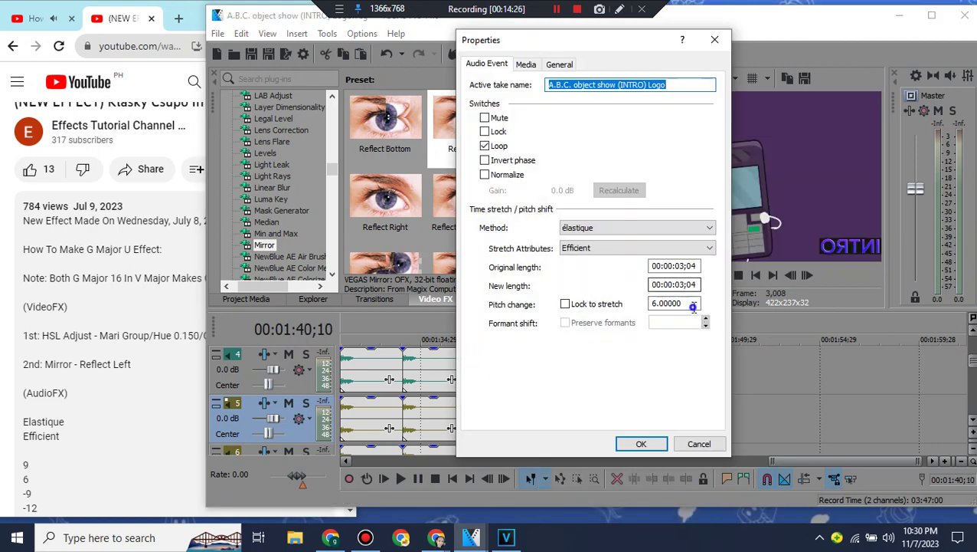
double_click(686, 304)
text(-6)
key(Return)
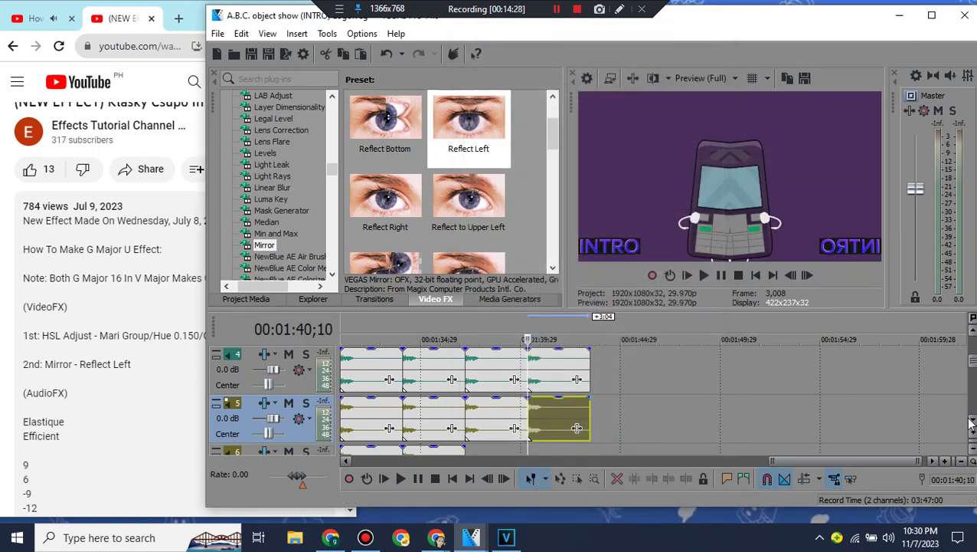
Step: Paste the copied audio event onto track 6 at 00:01:40;10, then open and confirm its event properties
click(971, 421)
right_click(564, 416)
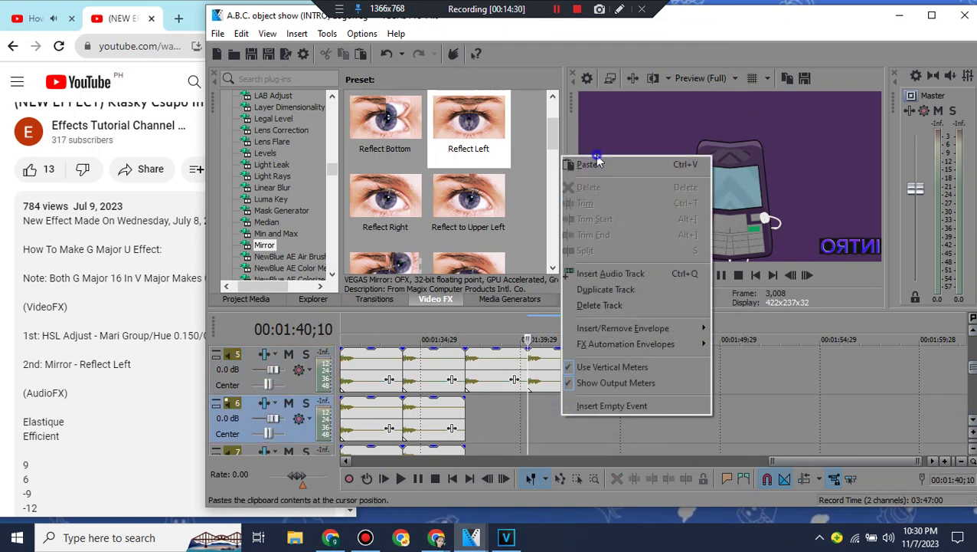
click(596, 164)
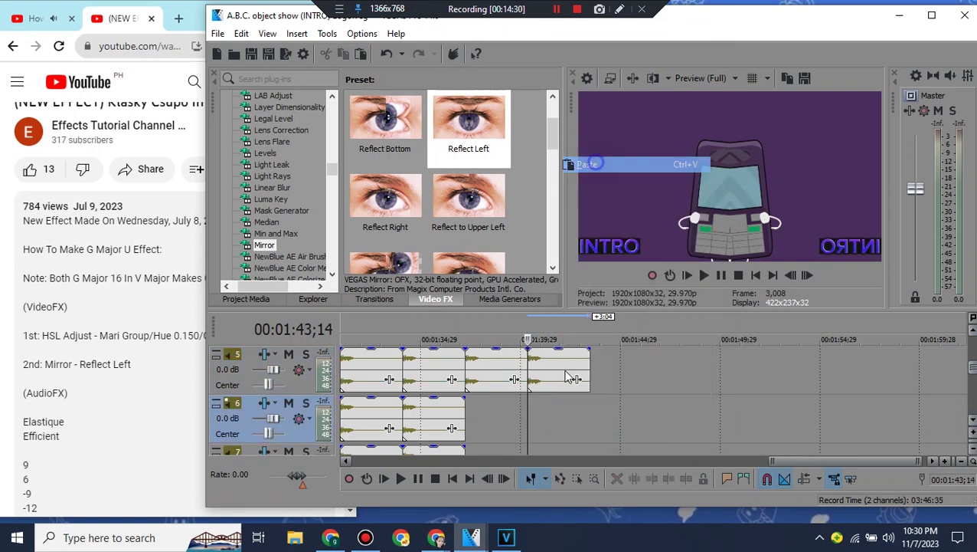
right_click(547, 418)
click(606, 513)
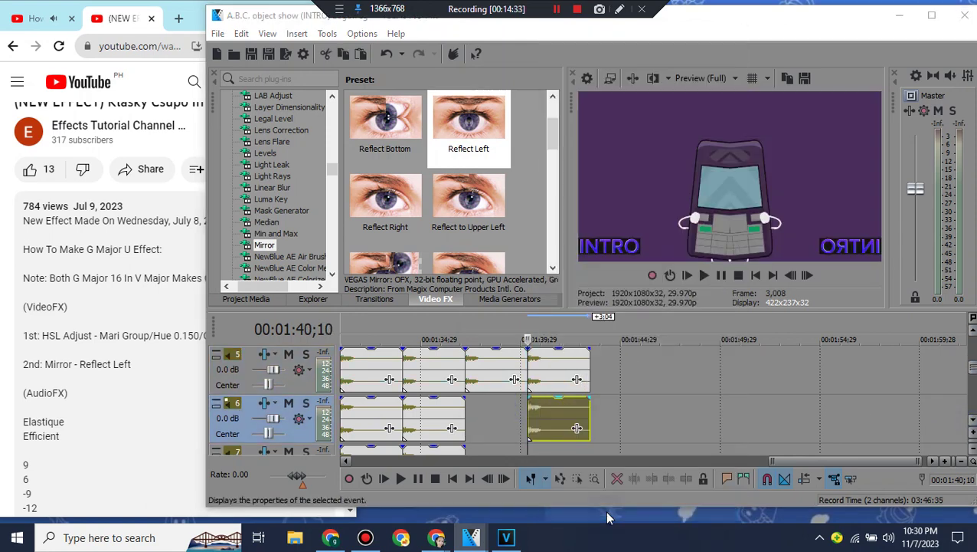
key(Return)
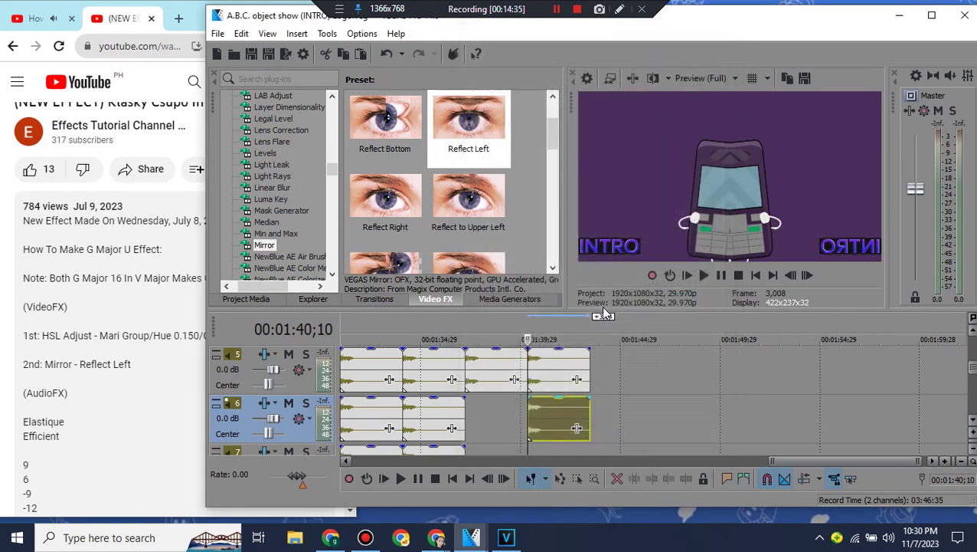
Step: Switch to YouTube, open the Klasky Csupo In G Major V video from the playlist and expand its description to read the effect instructions
scroll(577, 427, up, 4)
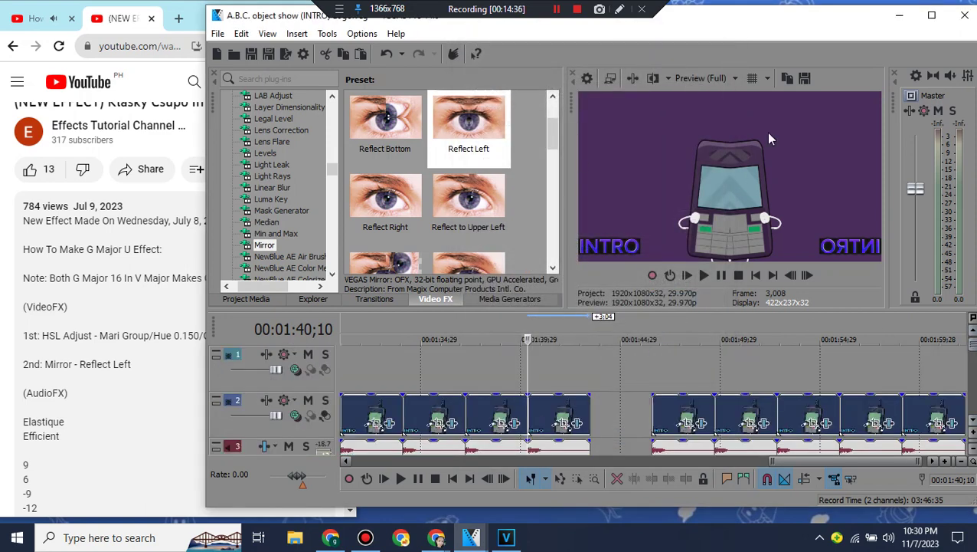
click(115, 22)
scroll(244, 231, up, 4)
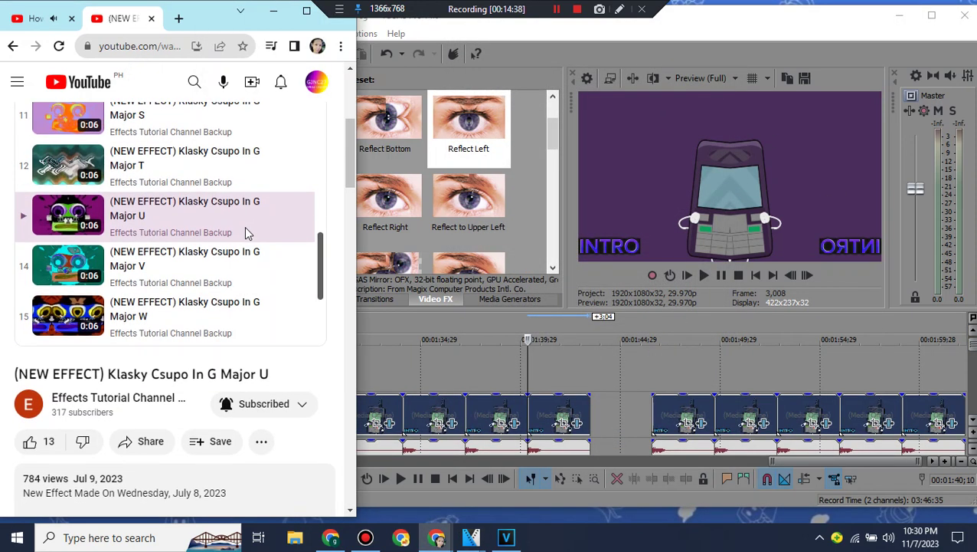
scroll(187, 198, down, 1)
click(186, 198)
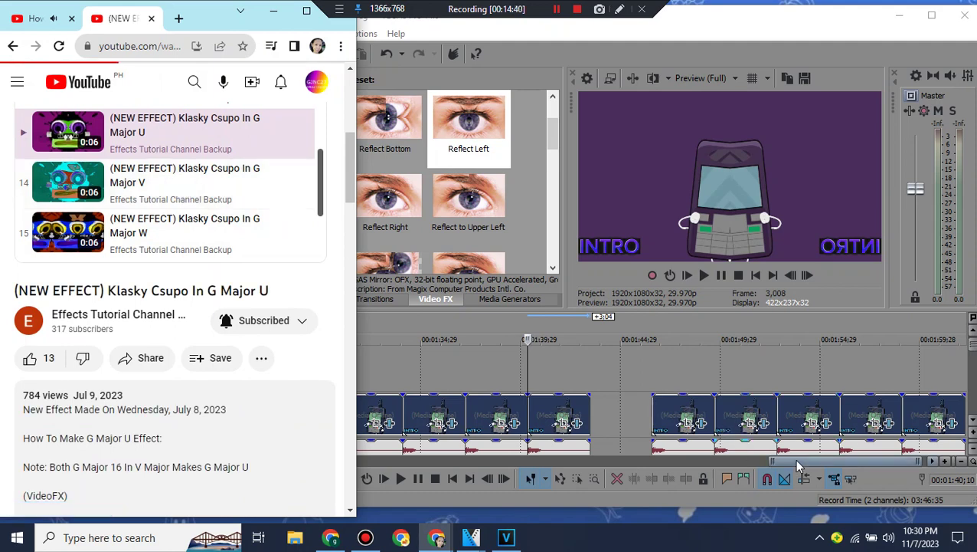
drag(796, 461, 854, 460)
click(138, 192)
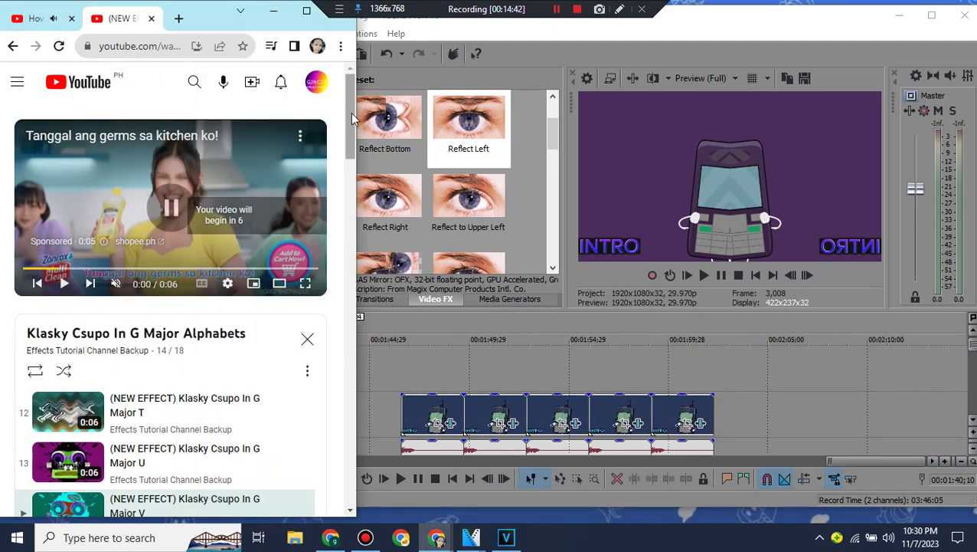
scroll(352, 119, down, 5)
click(142, 315)
scroll(207, 323, down, 1)
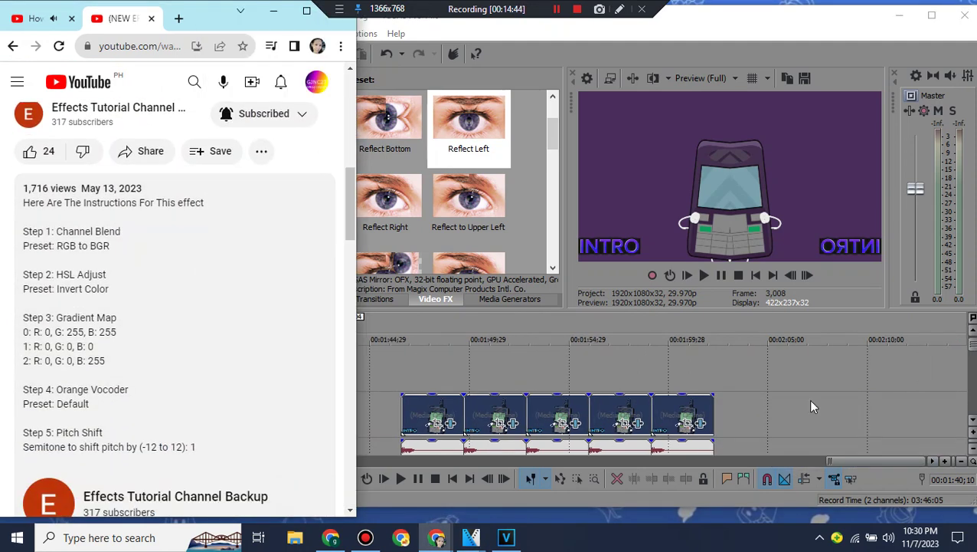
Step: Back in VEGAS Pro, move the five spare logo clips with their audio about 10 seconds later and butt them end to end
drag(678, 413, 878, 411)
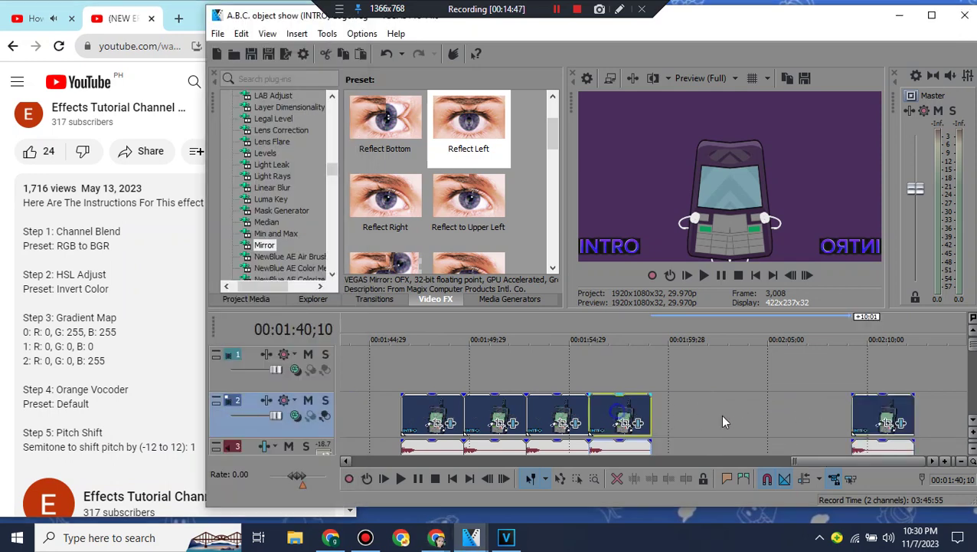
drag(722, 416, 819, 418)
drag(677, 416, 749, 415)
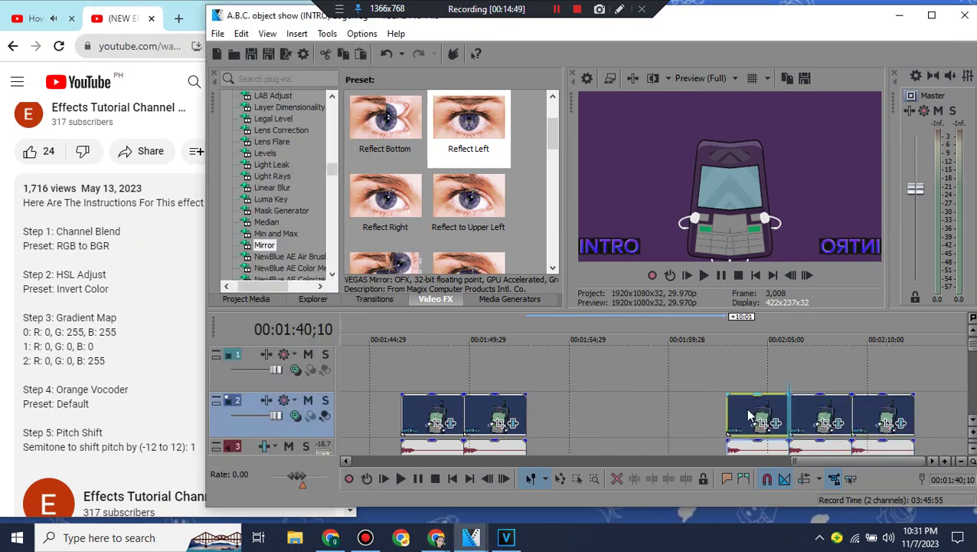
drag(485, 420, 689, 420)
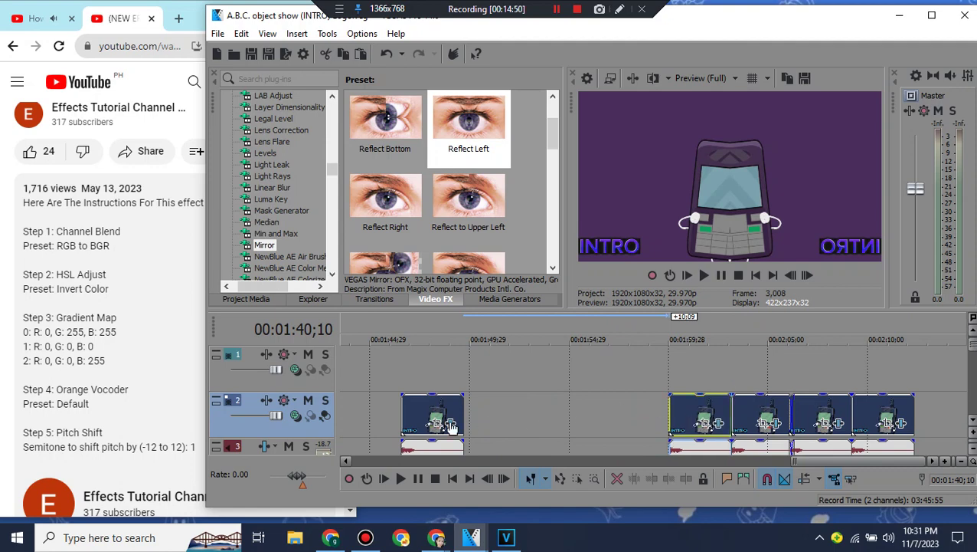
drag(425, 418, 626, 419)
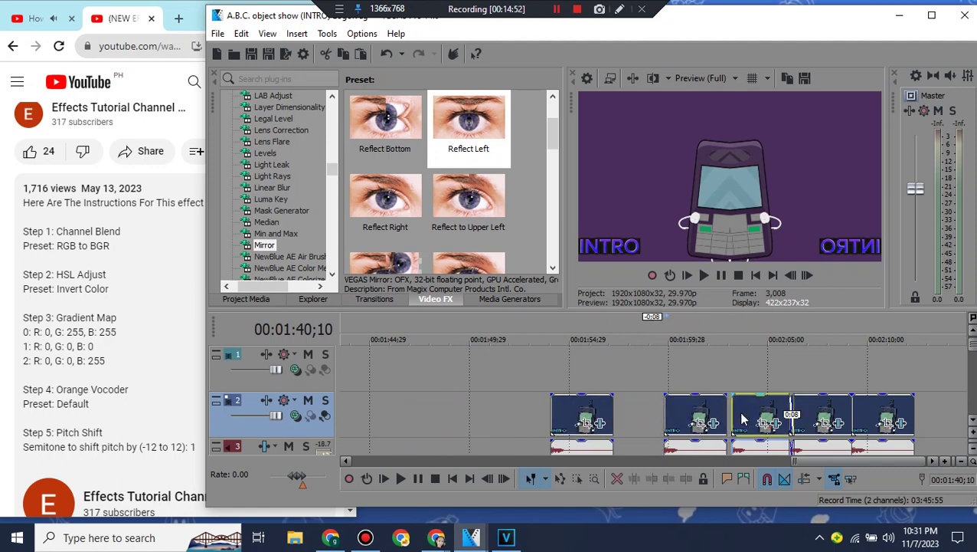
drag(742, 419, 736, 419)
drag(622, 422, 711, 422)
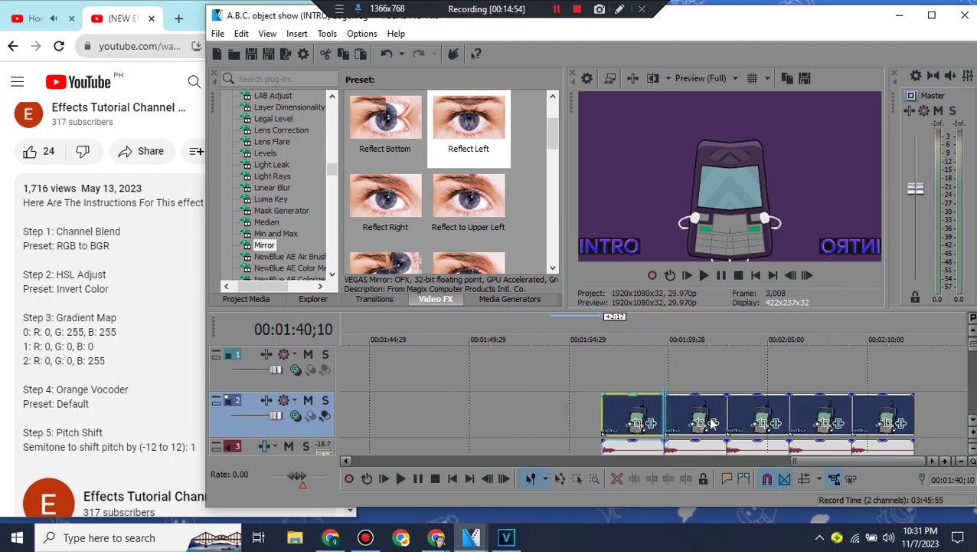
click(813, 450)
scroll(819, 448, down, 2)
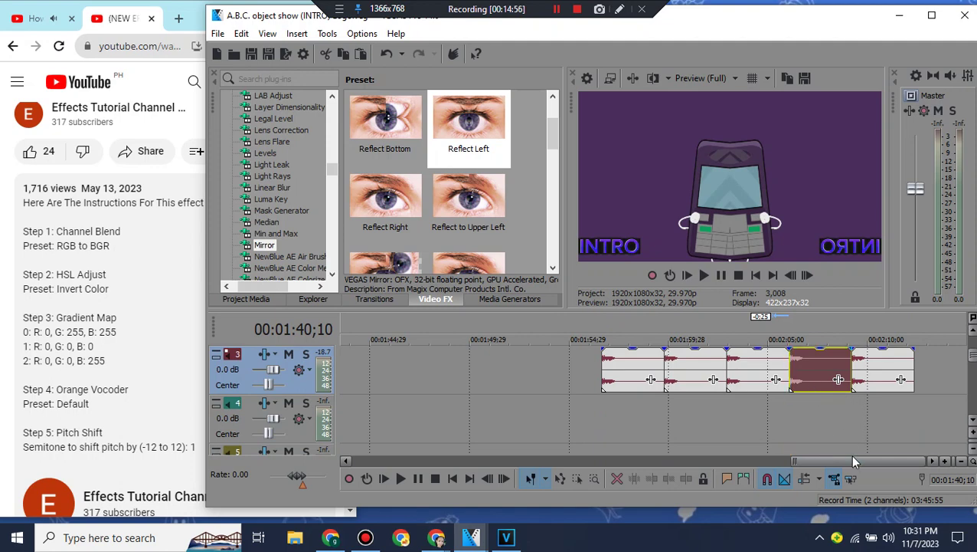
drag(904, 461, 816, 442)
drag(974, 358, 971, 341)
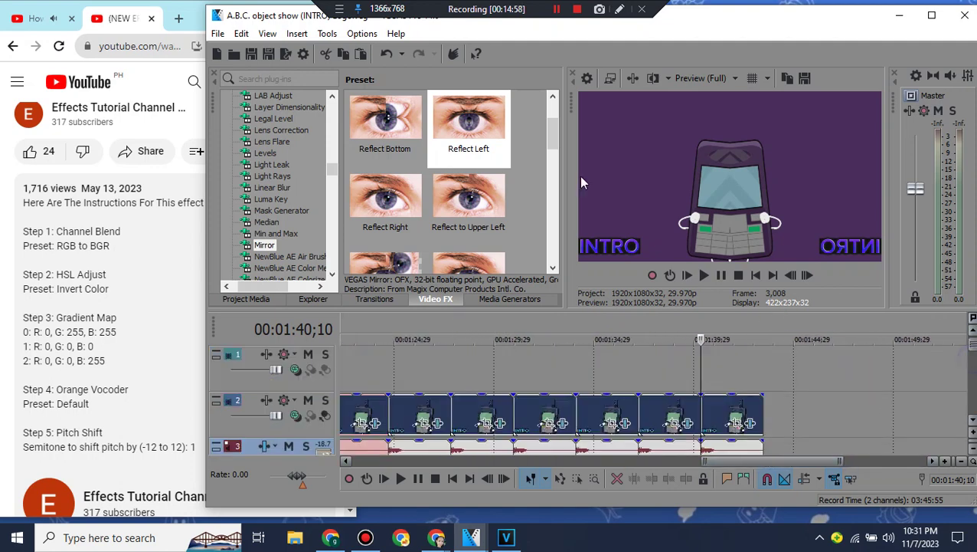